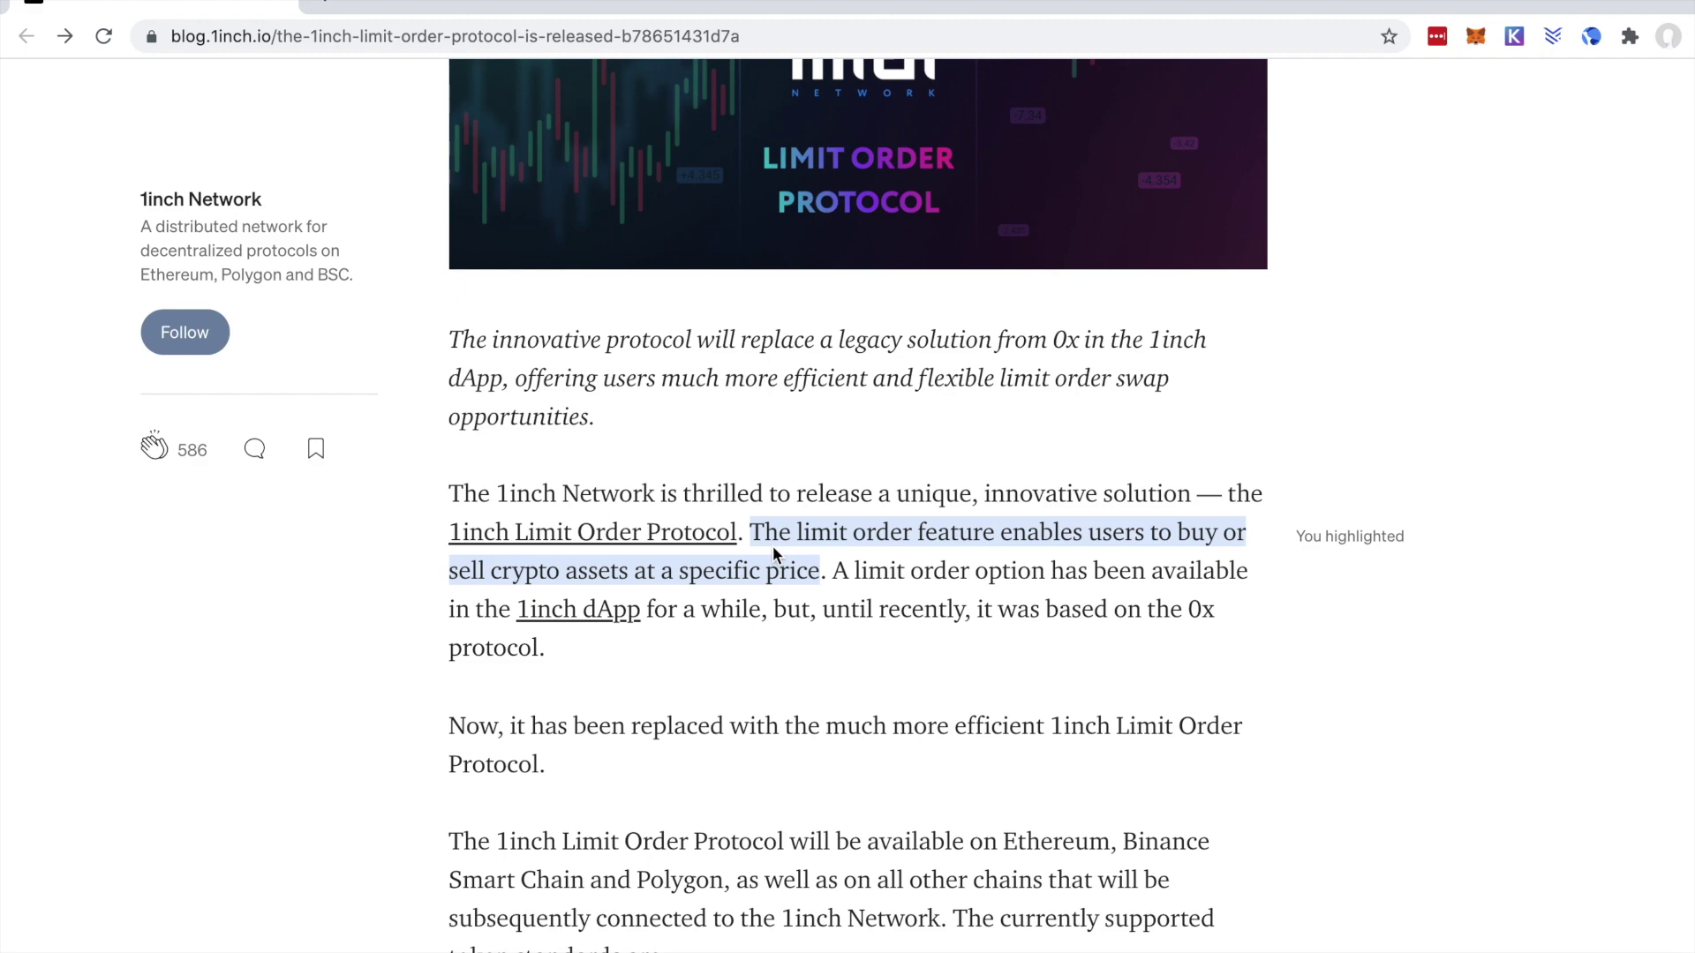
Step: Highlight "1inch Limit Order Protocol." and "Ethereum, Binance Smart Chain and Polygon" in the blog article's paragraphs
scroll(772, 544, down, 3)
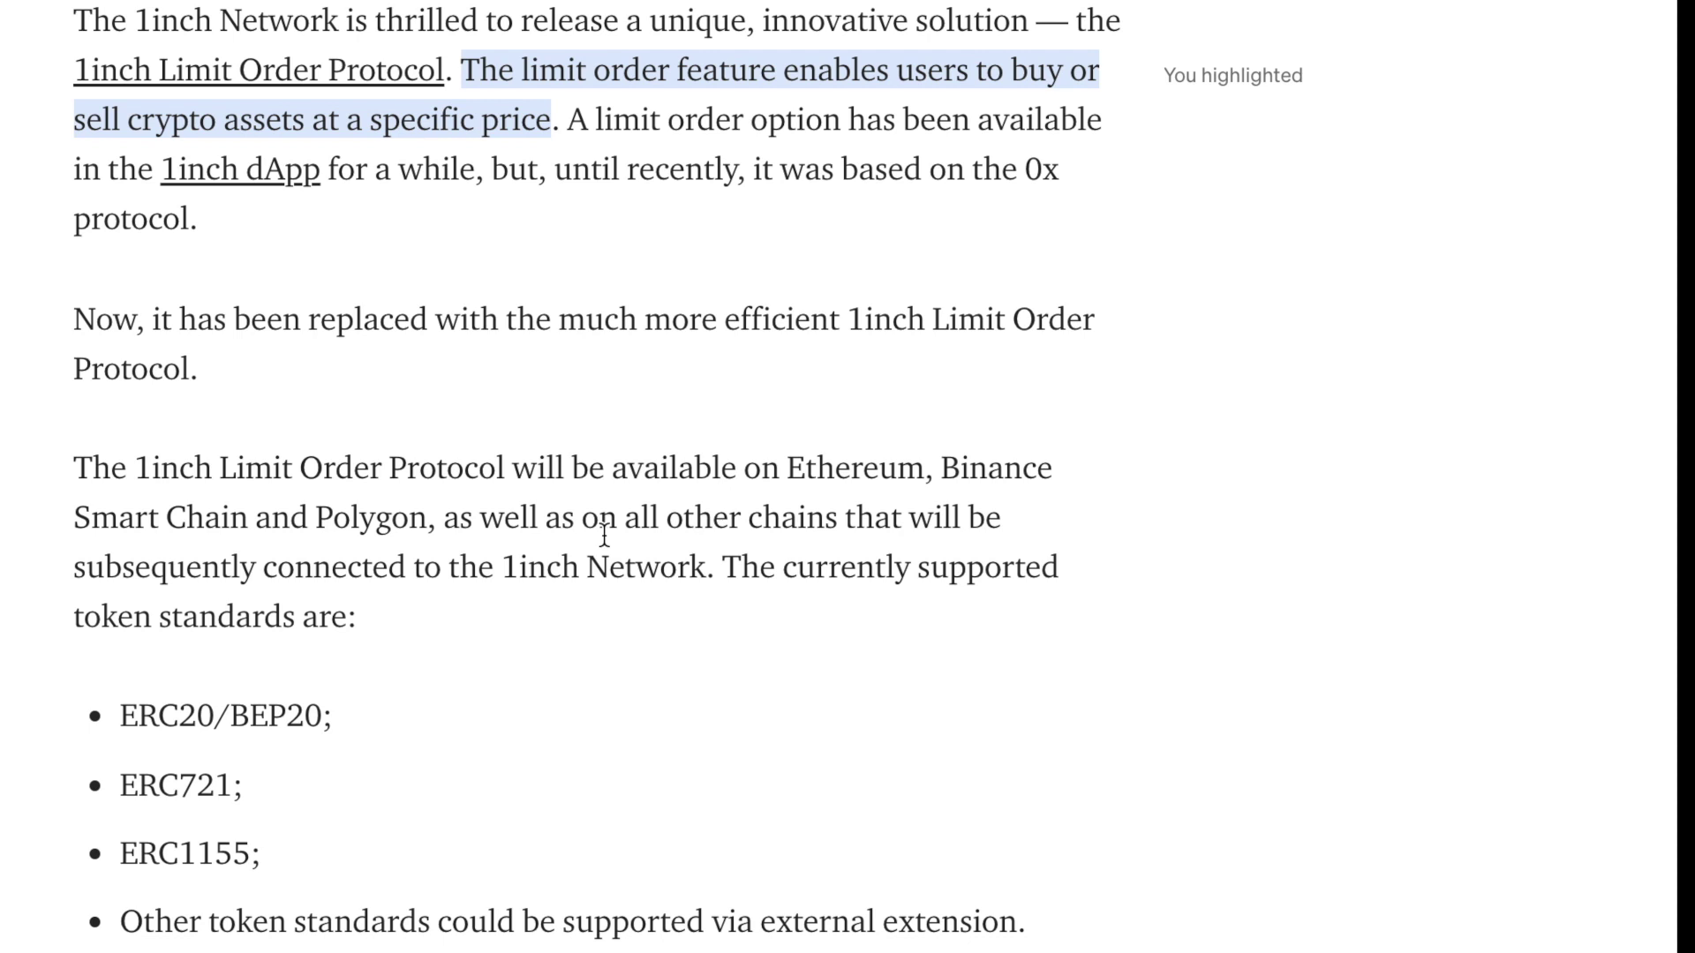
drag(852, 323, 872, 346)
click(485, 258)
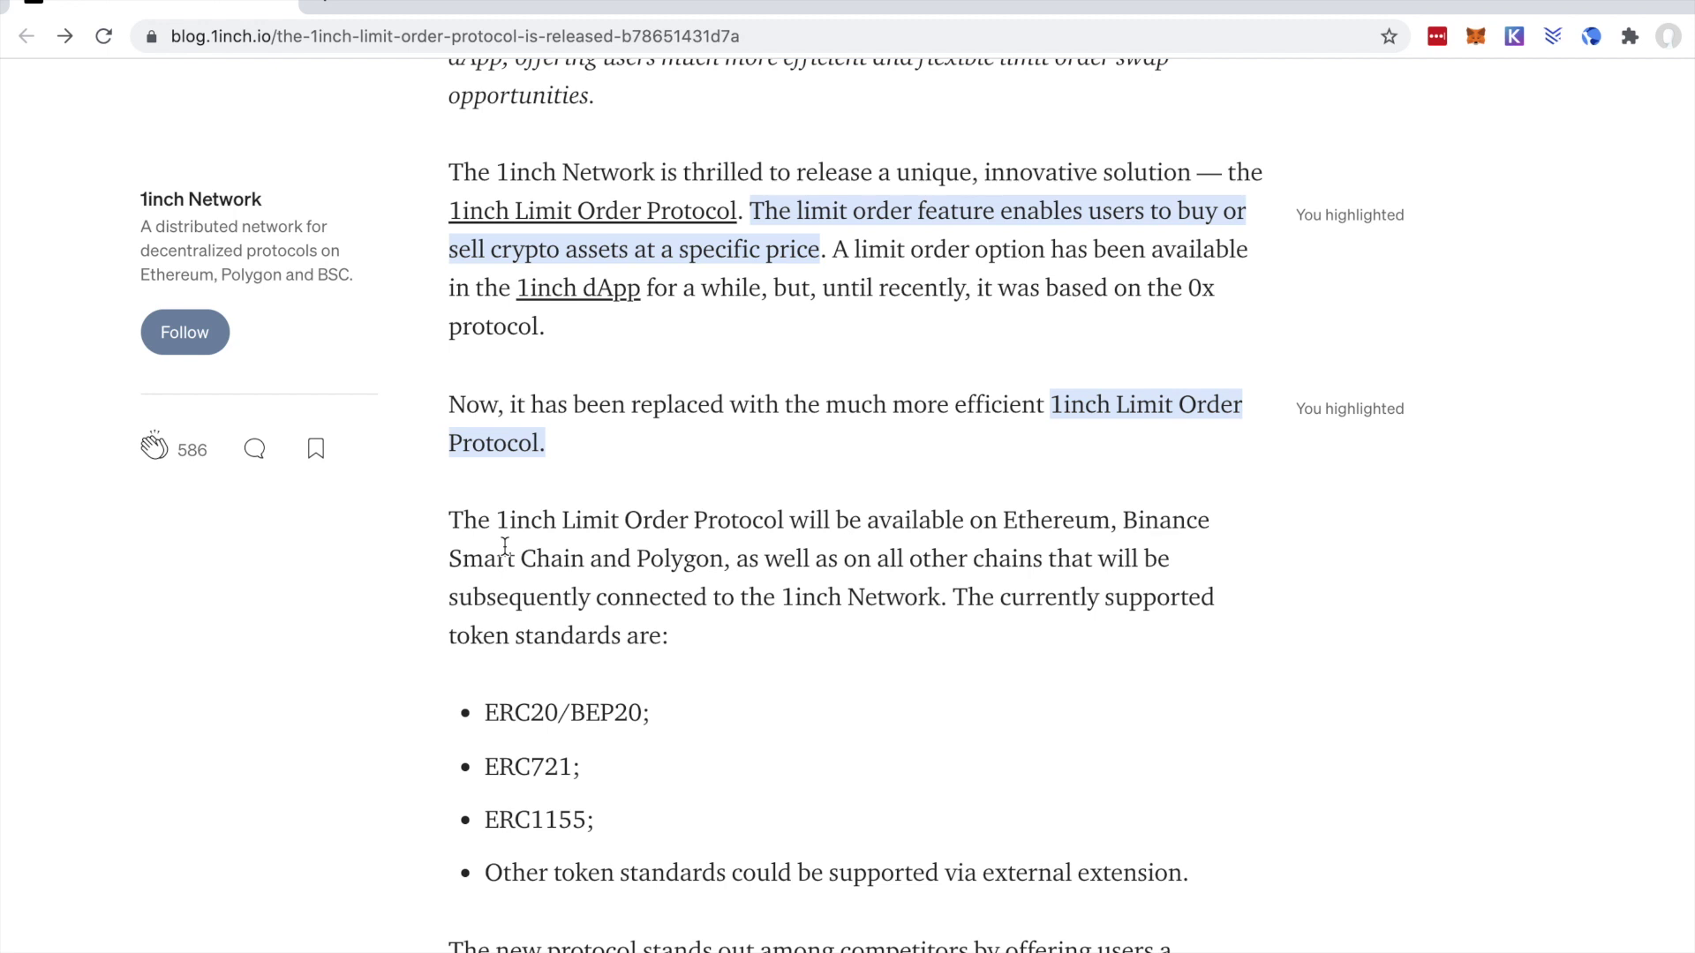
mouse_move(1005, 516)
mouse_down()
mouse_move(1016, 532)
mouse_move(906, 565)
mouse_move(788, 587)
mouse_move(726, 571)
mouse_up()
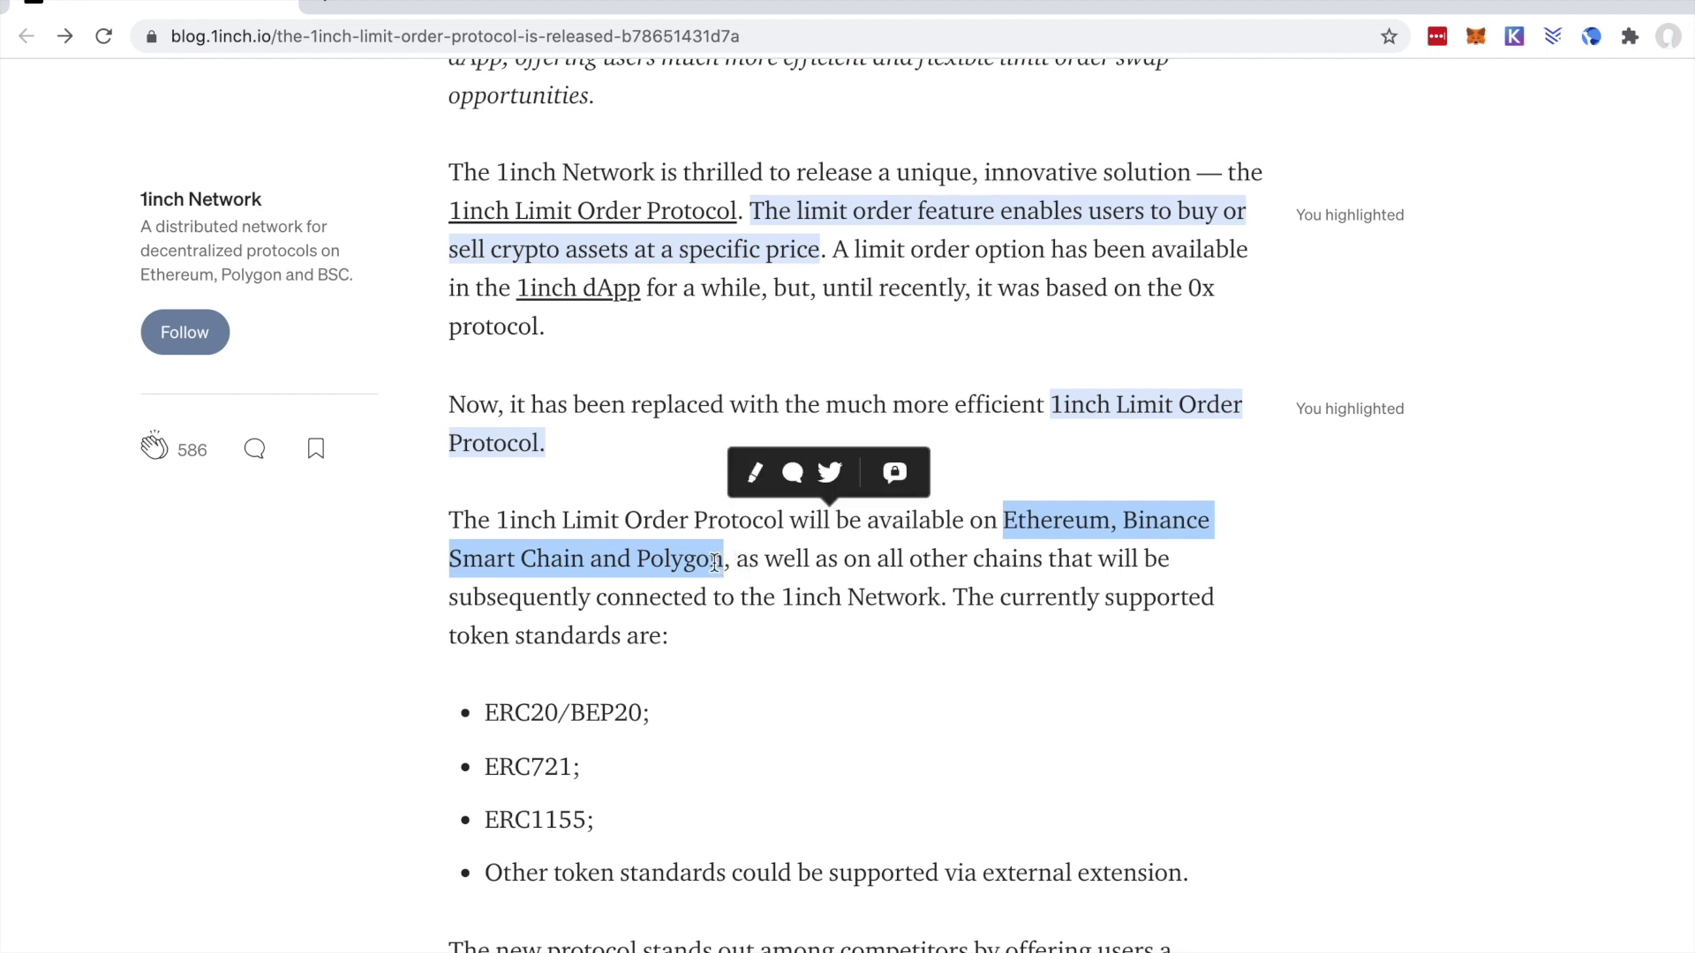
click(774, 459)
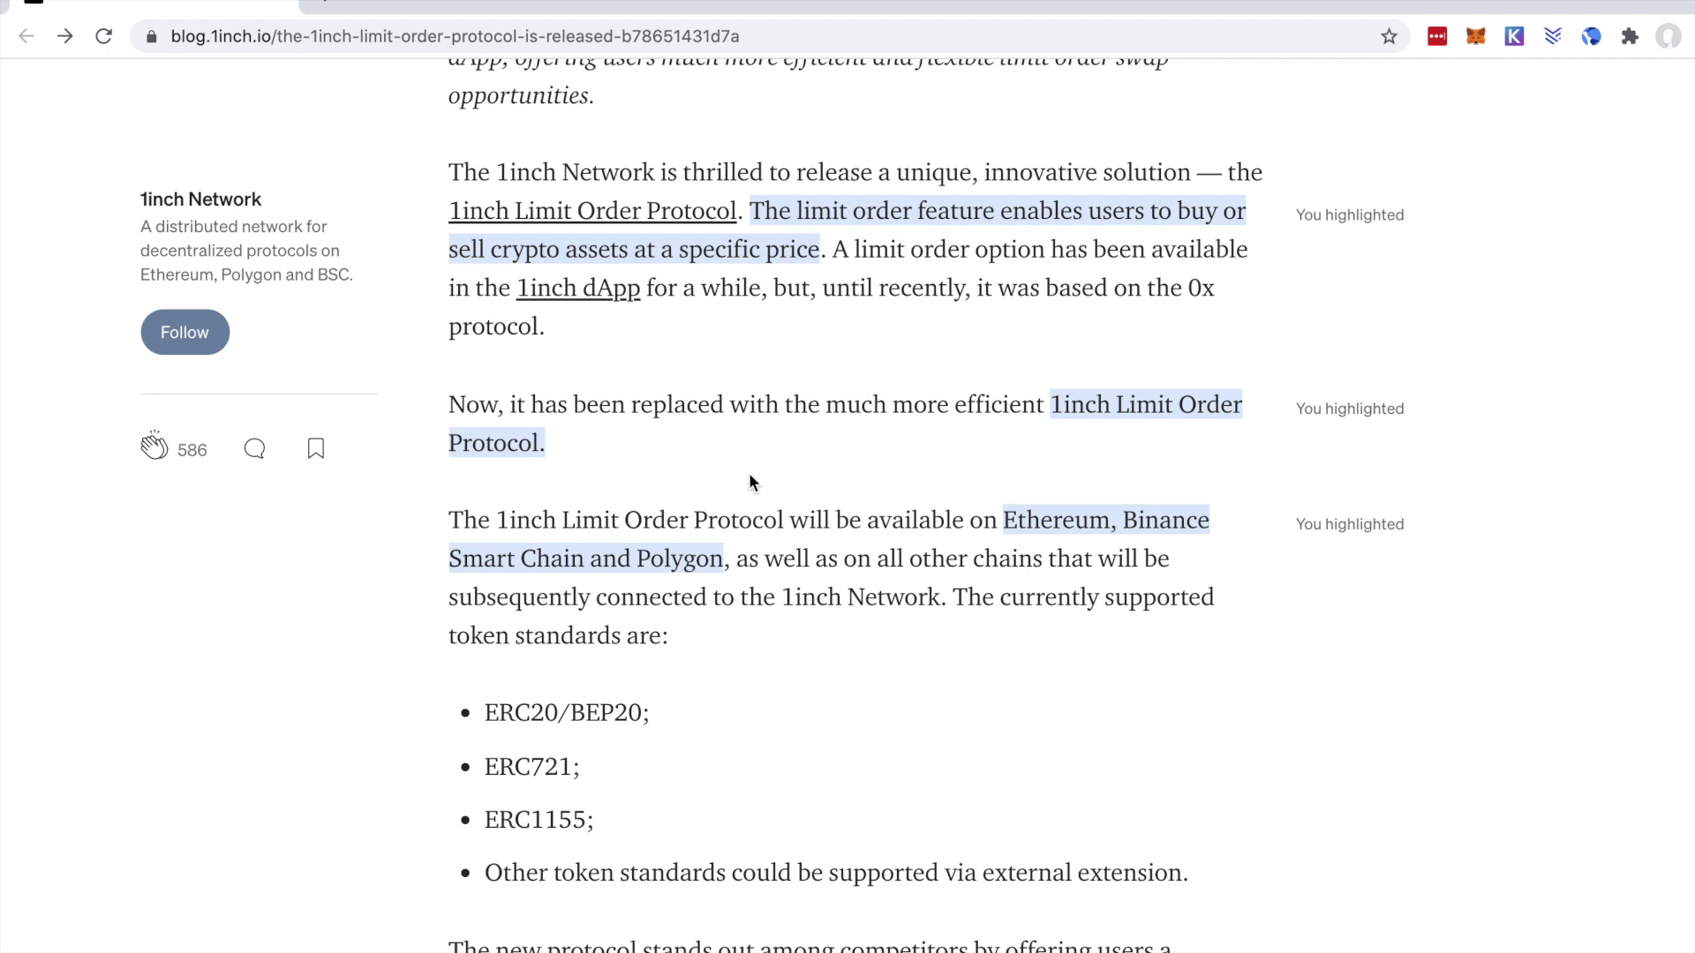
Step: Highlight "the 1inch Limit Order Protocol has been thoroughly audited" in the article's closing paragraph on security
scroll(882, 441, down, 3)
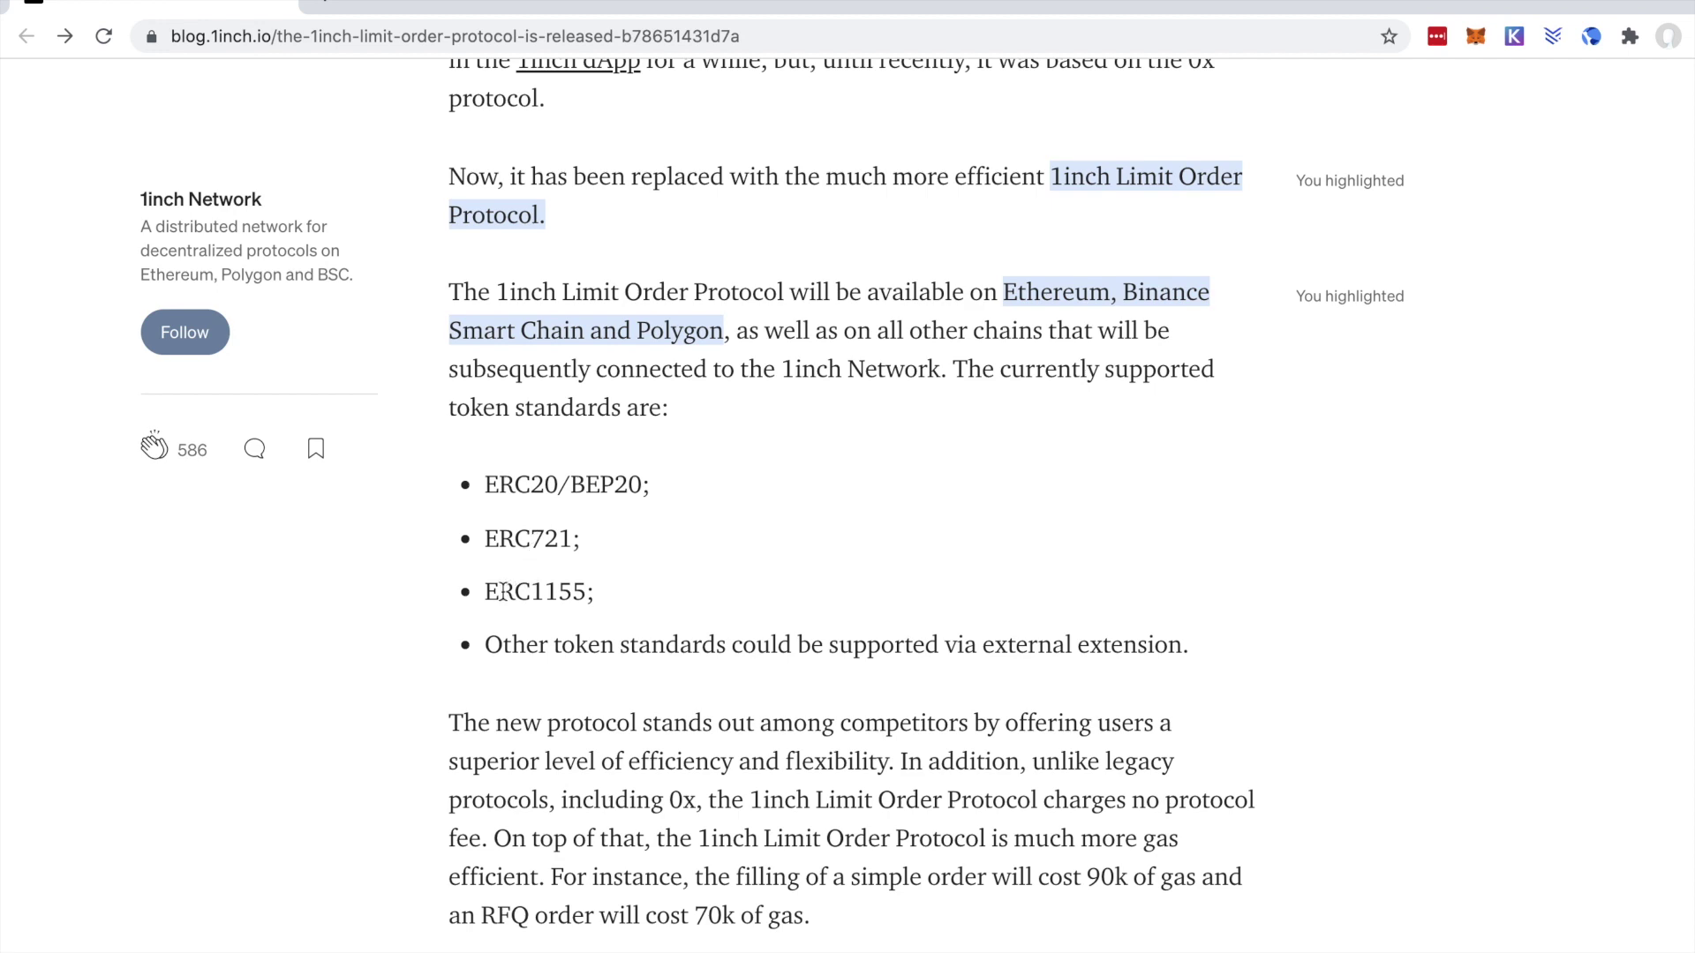
scroll(534, 511, down, 15)
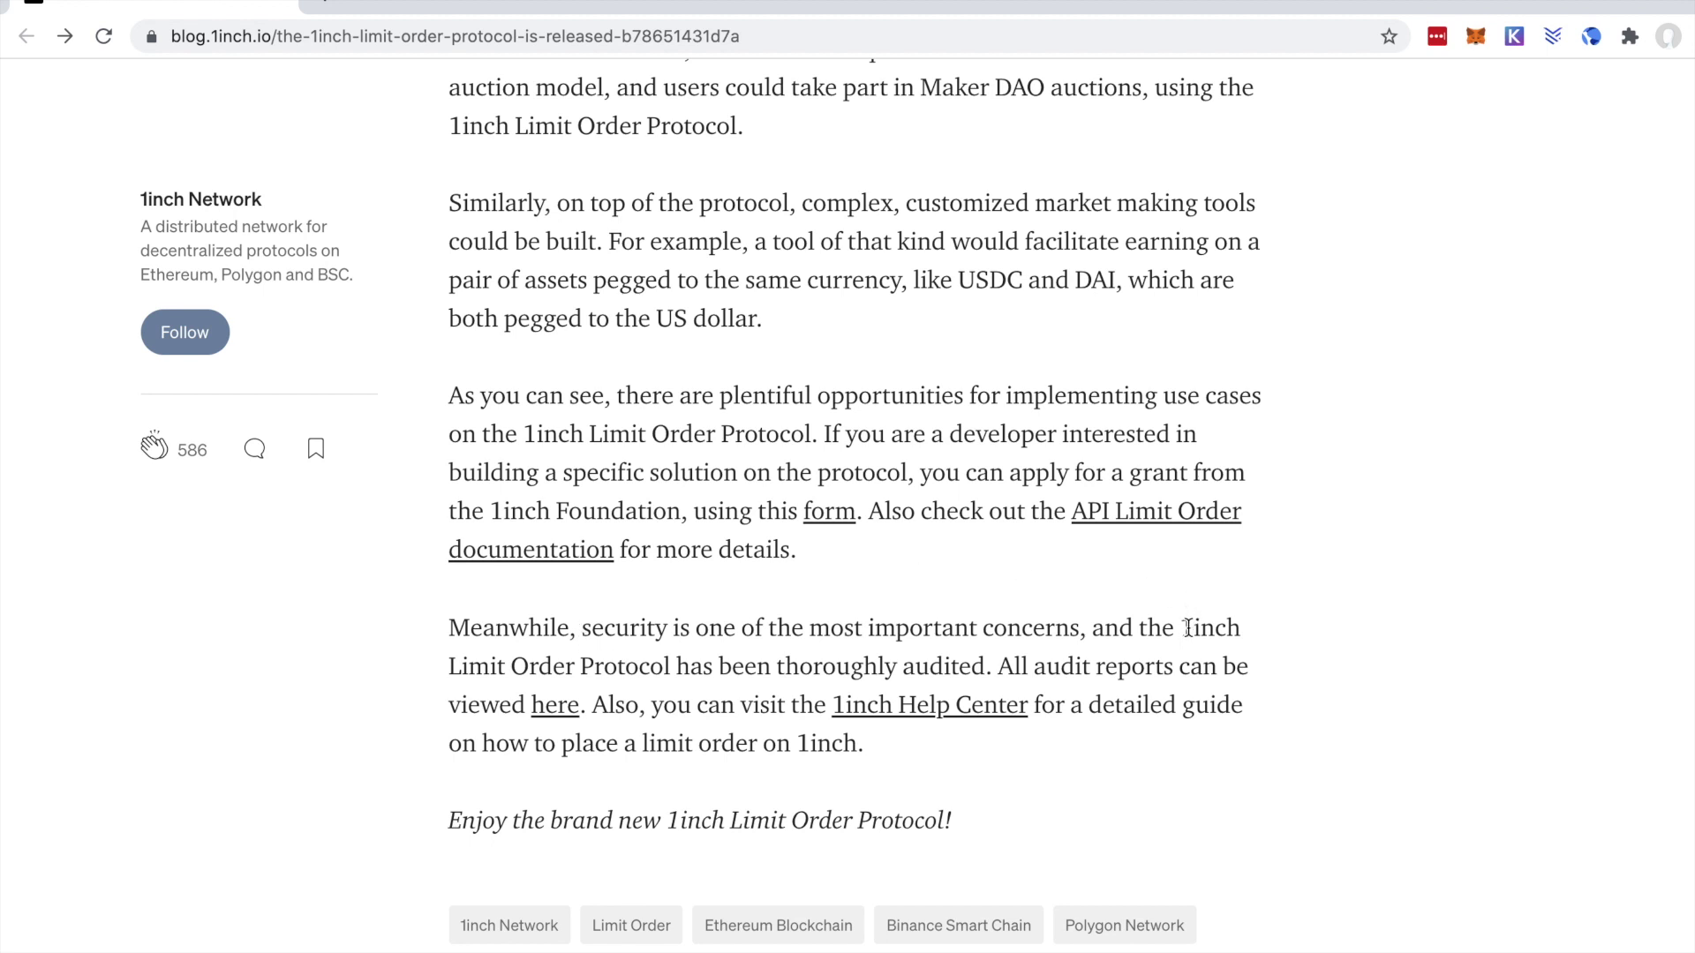
drag(987, 666, 1138, 628)
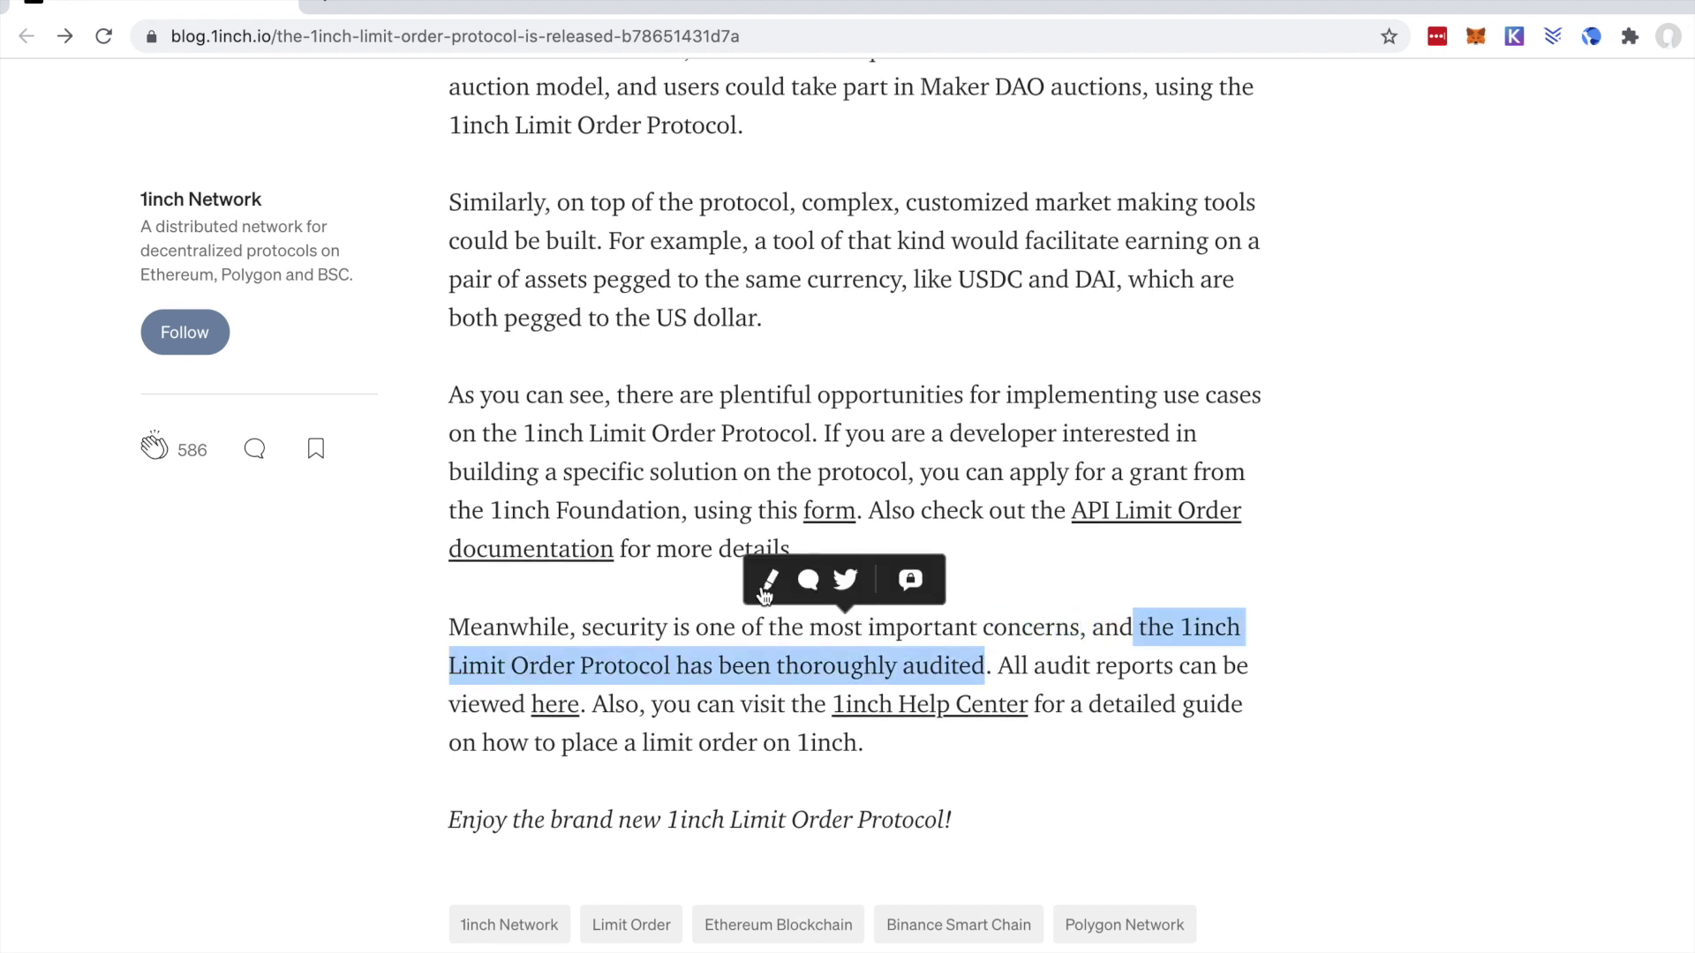
click(771, 582)
Step: Open the Chainsulting report from the linked audit reports and select the executive summary's statement about no critical issues
click(556, 706)
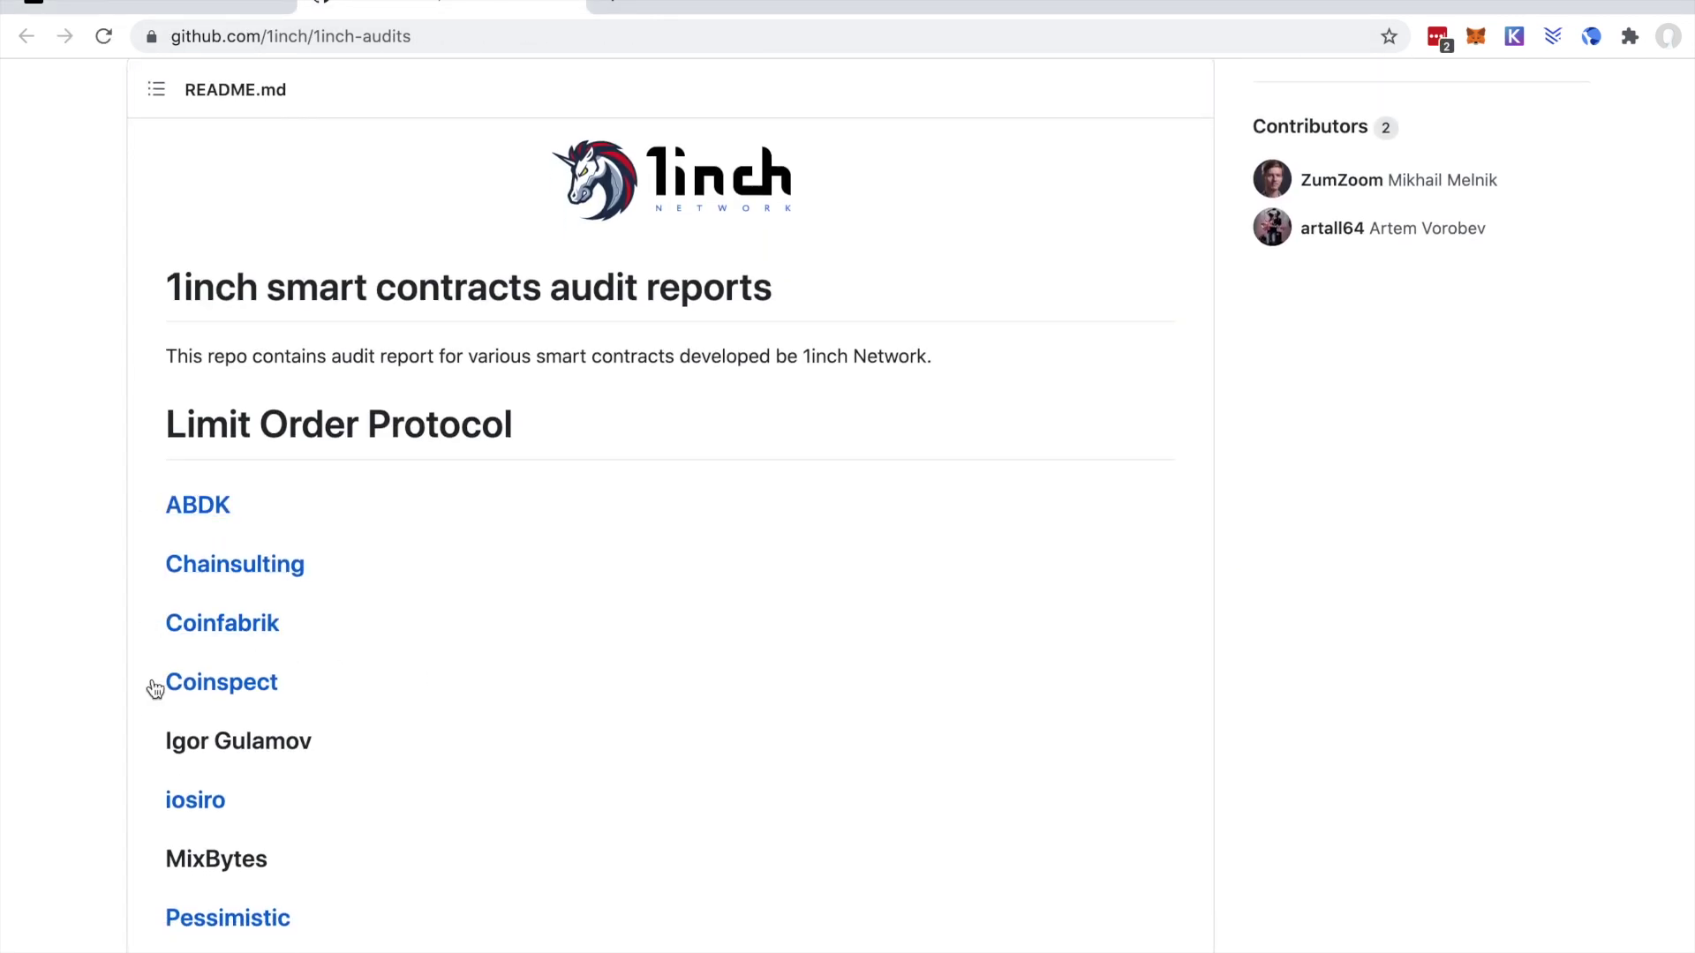
click(231, 578)
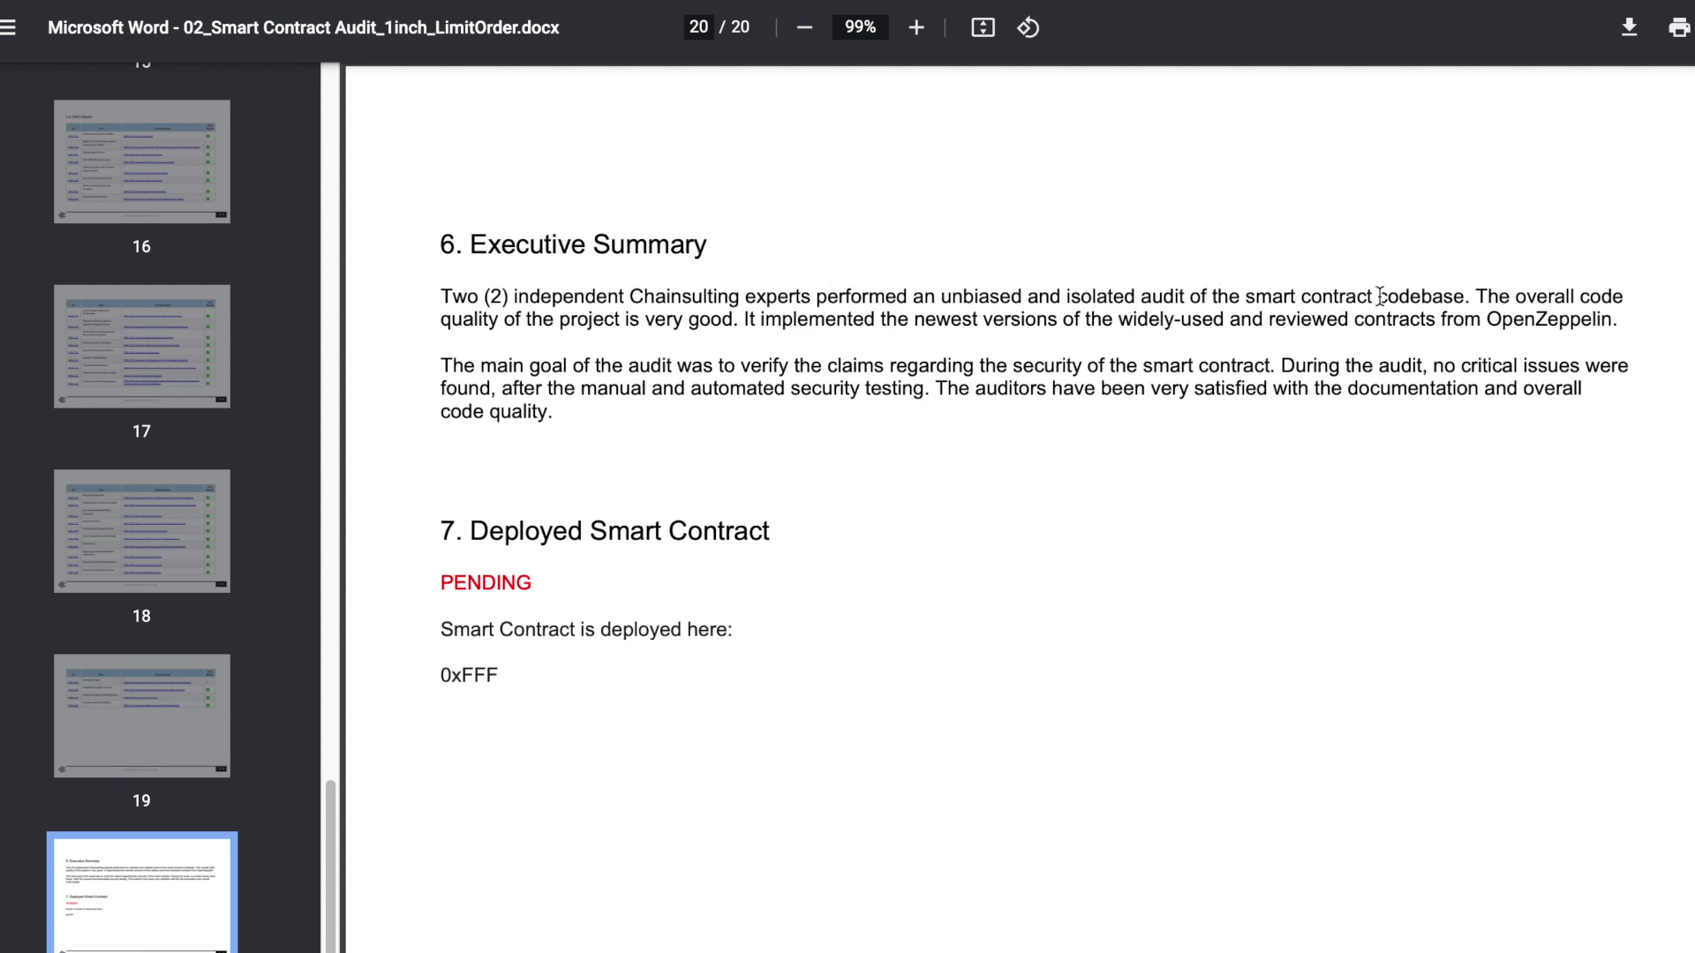
drag(1431, 366, 923, 393)
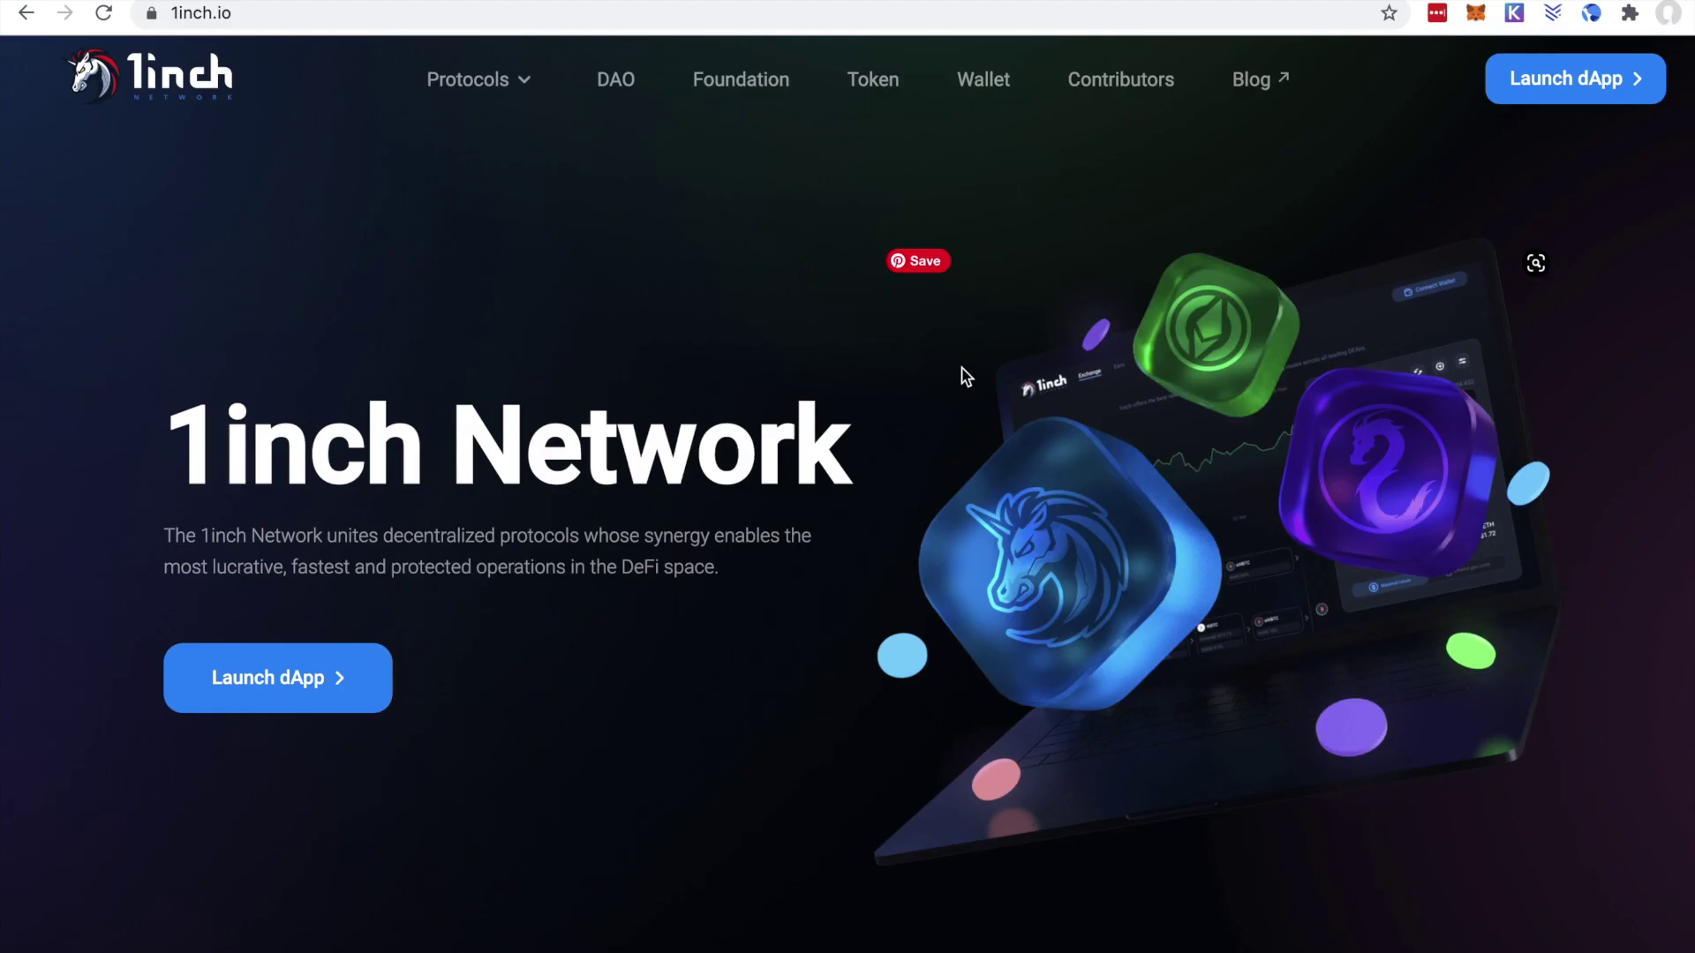
Step: Launch the 1inch dApp on the Polygon network and open its limit order form
click(1531, 77)
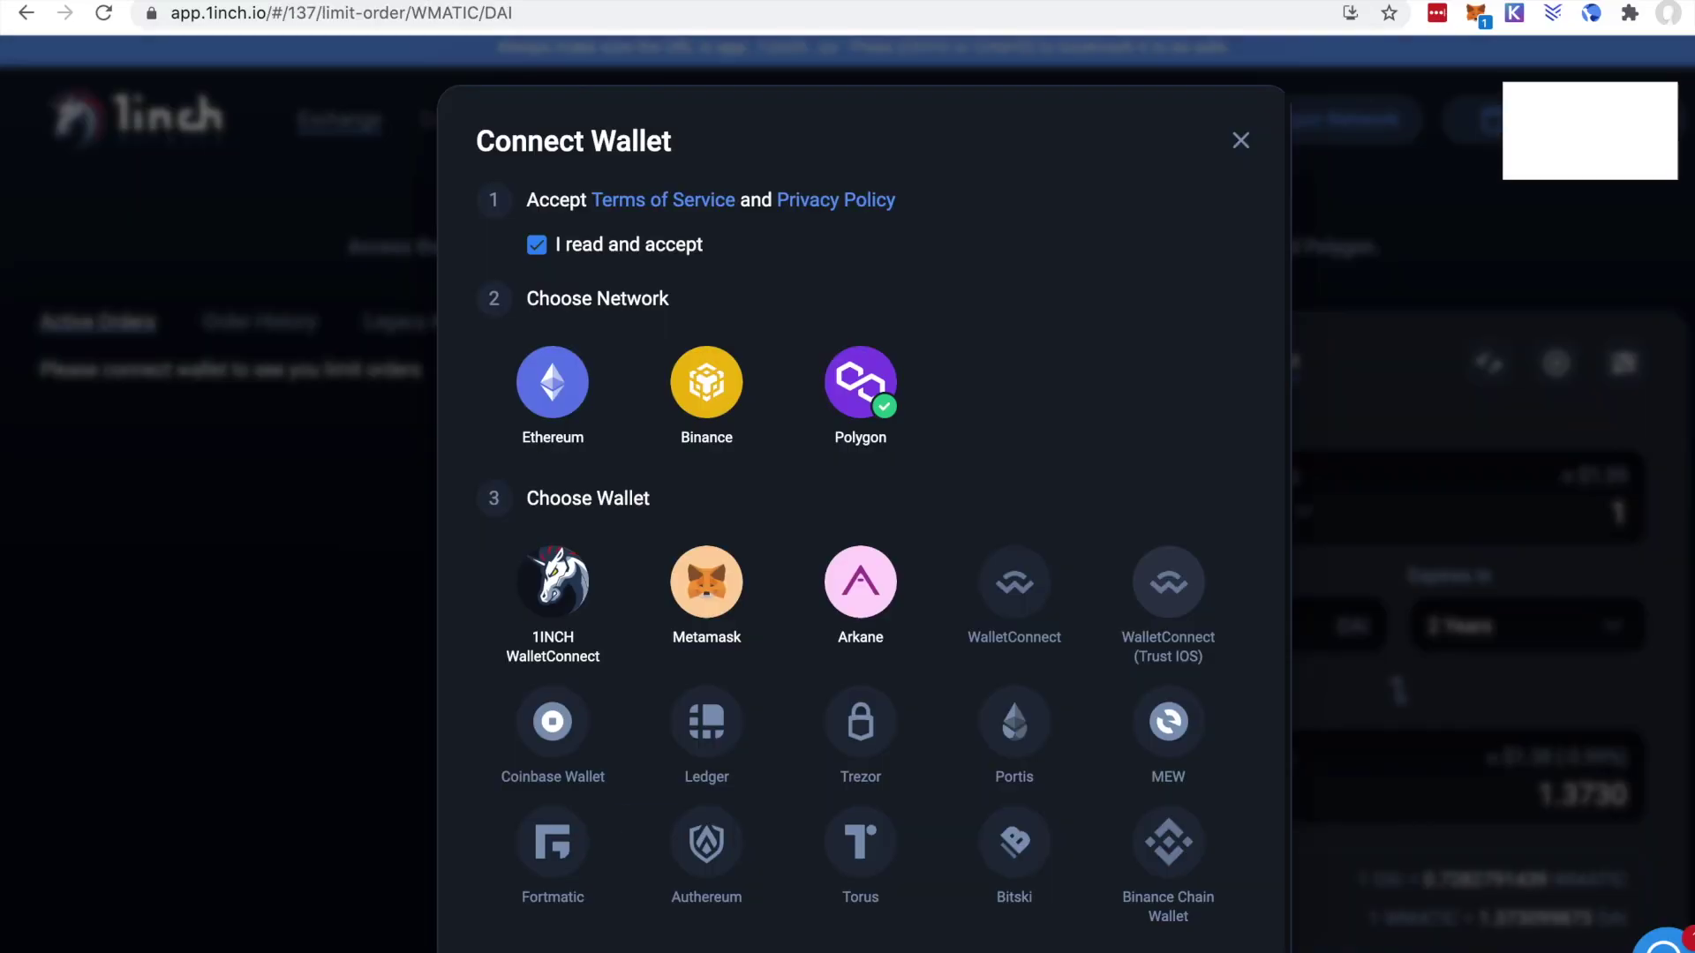
click(861, 381)
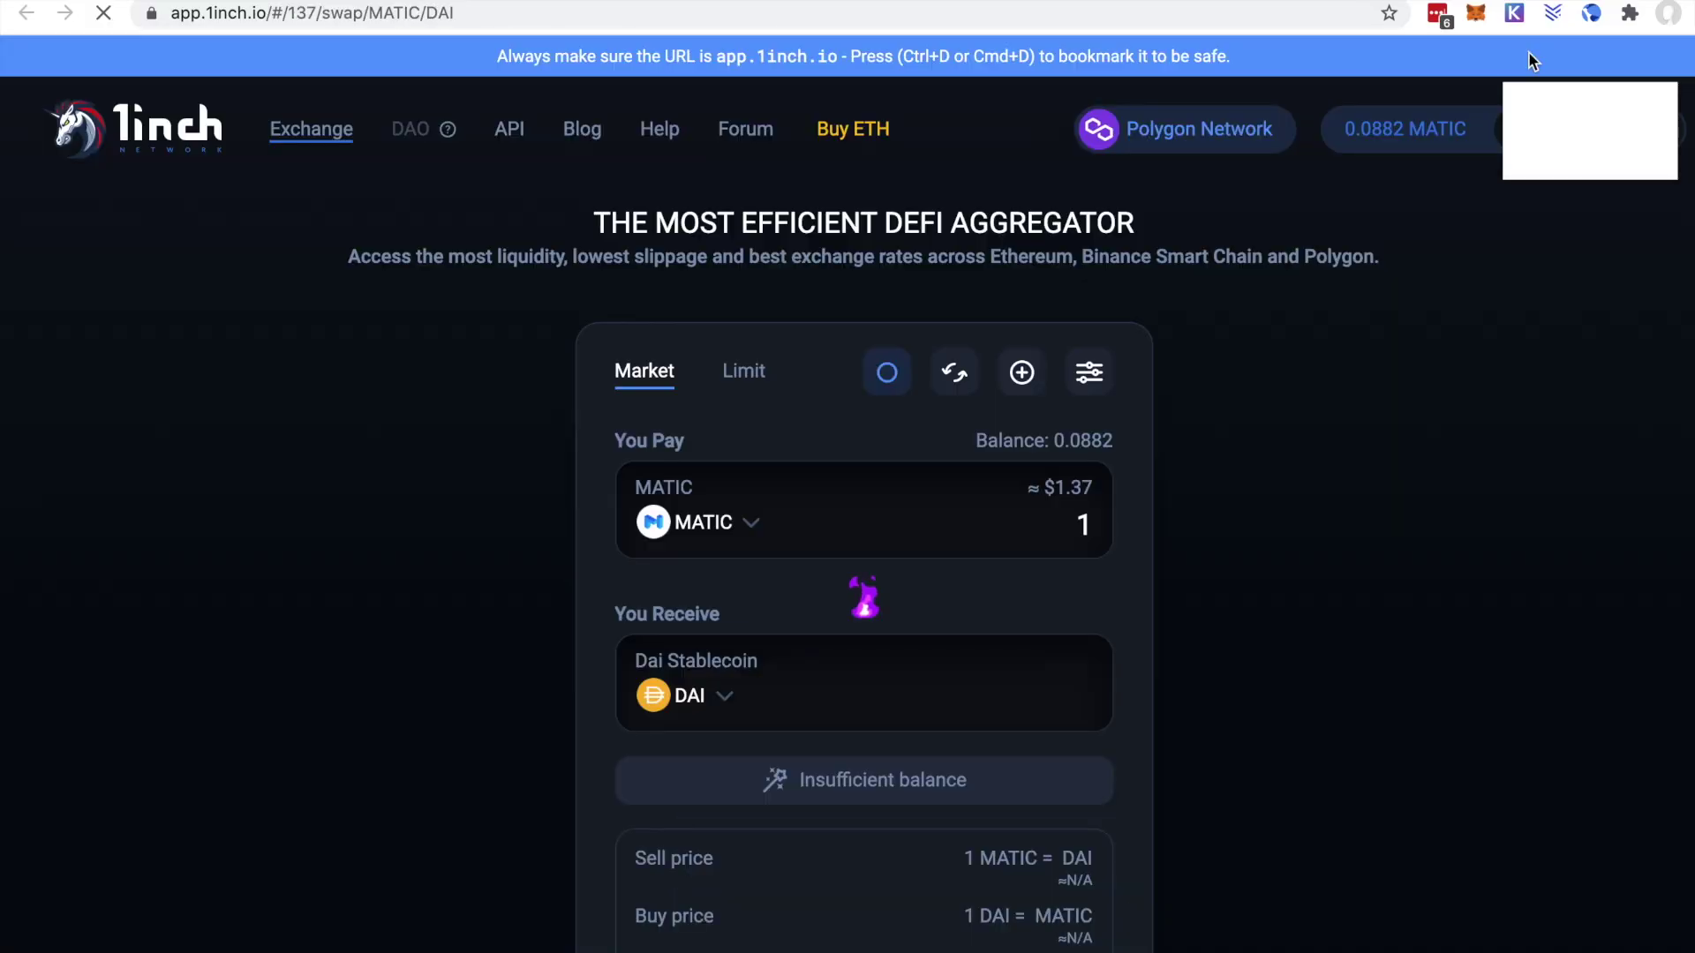
click(764, 370)
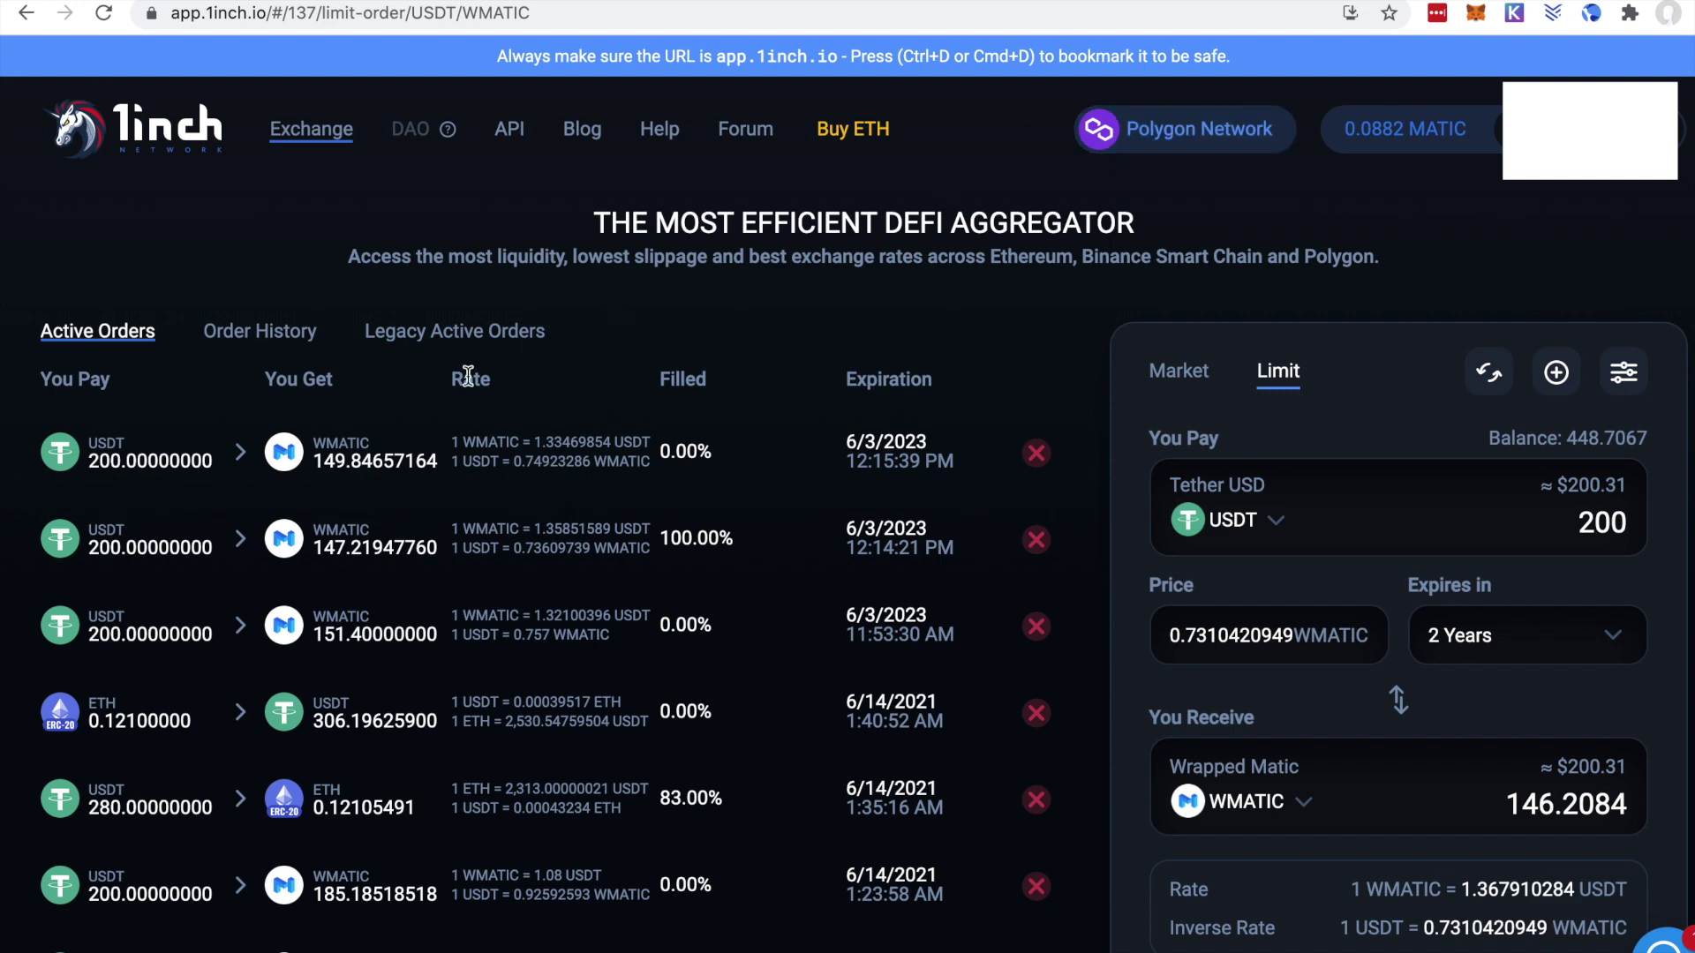
Step: Review the fill percentages of the active limit orders and compare them with the token balances in the MetaMask wallet
scroll(363, 793, down, 1)
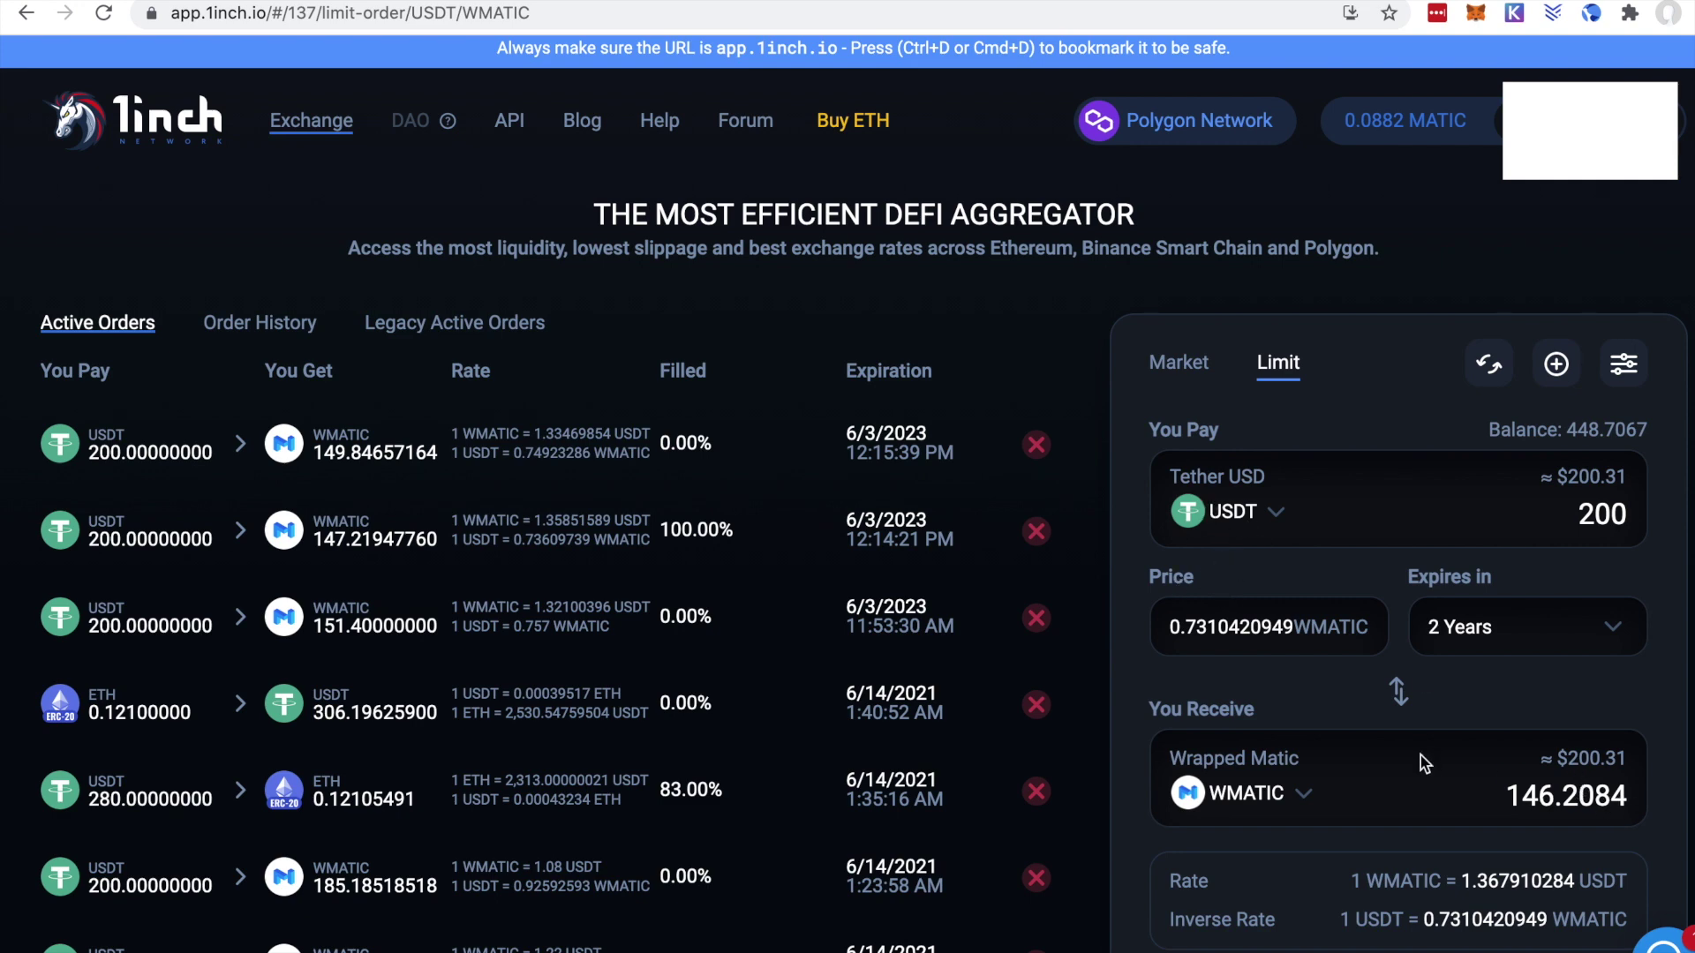
scroll(1421, 755, down, 3)
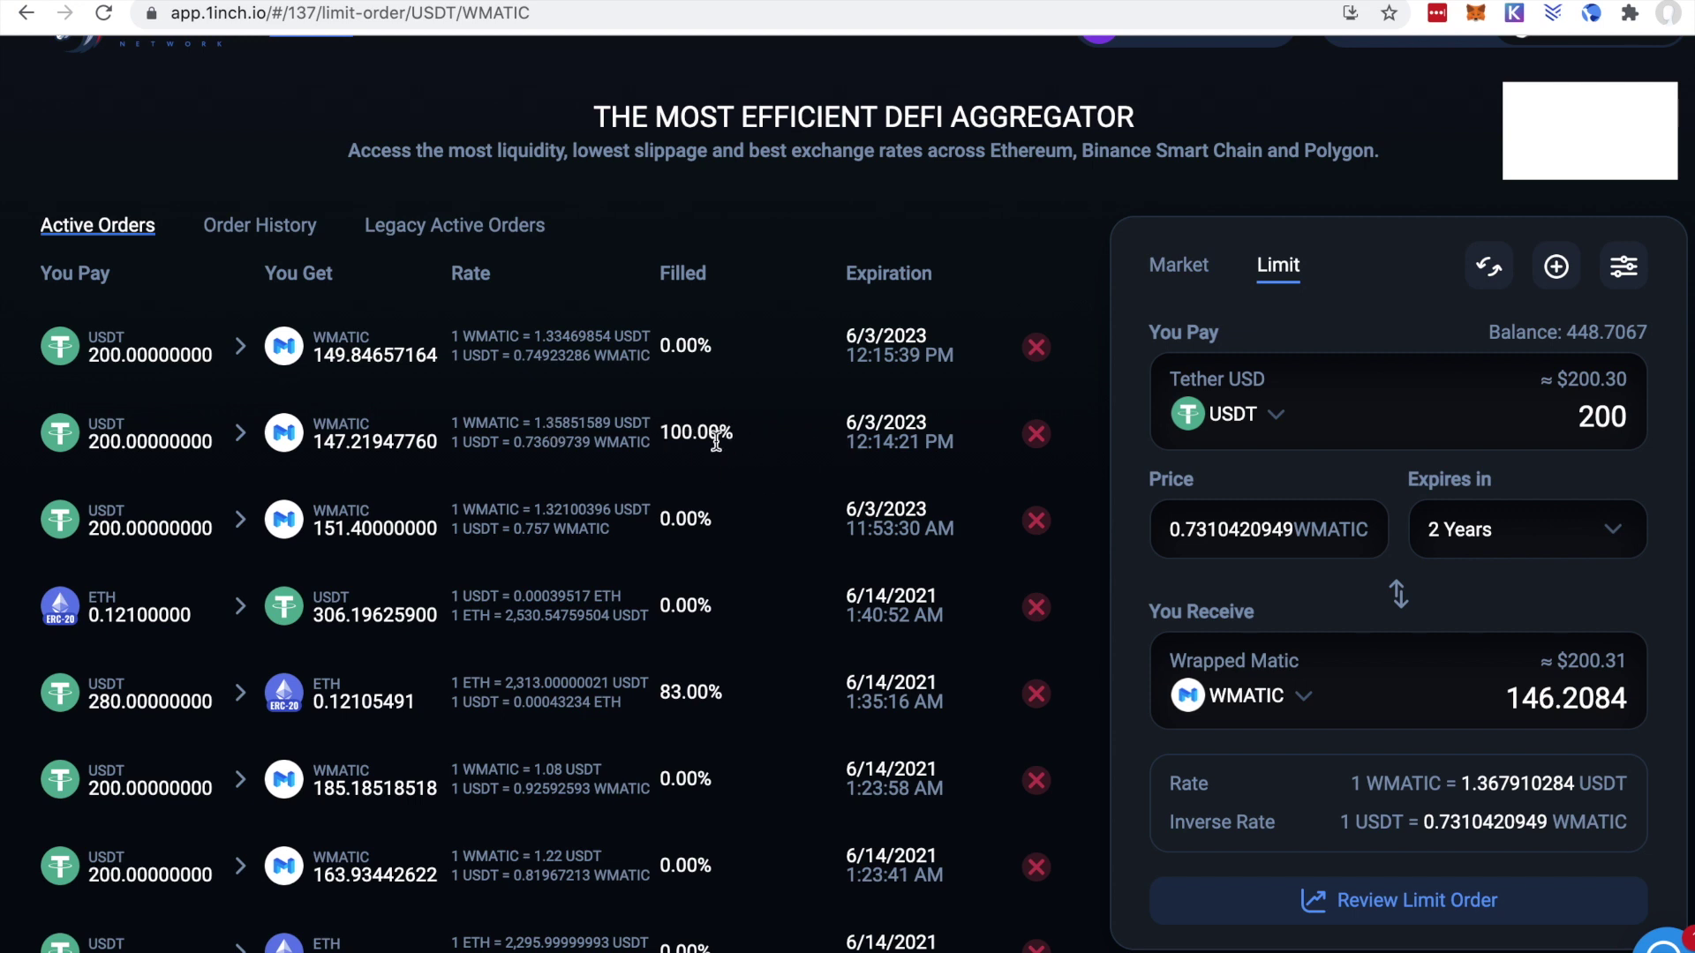
click(1481, 16)
scroll(1335, 521, down, 4)
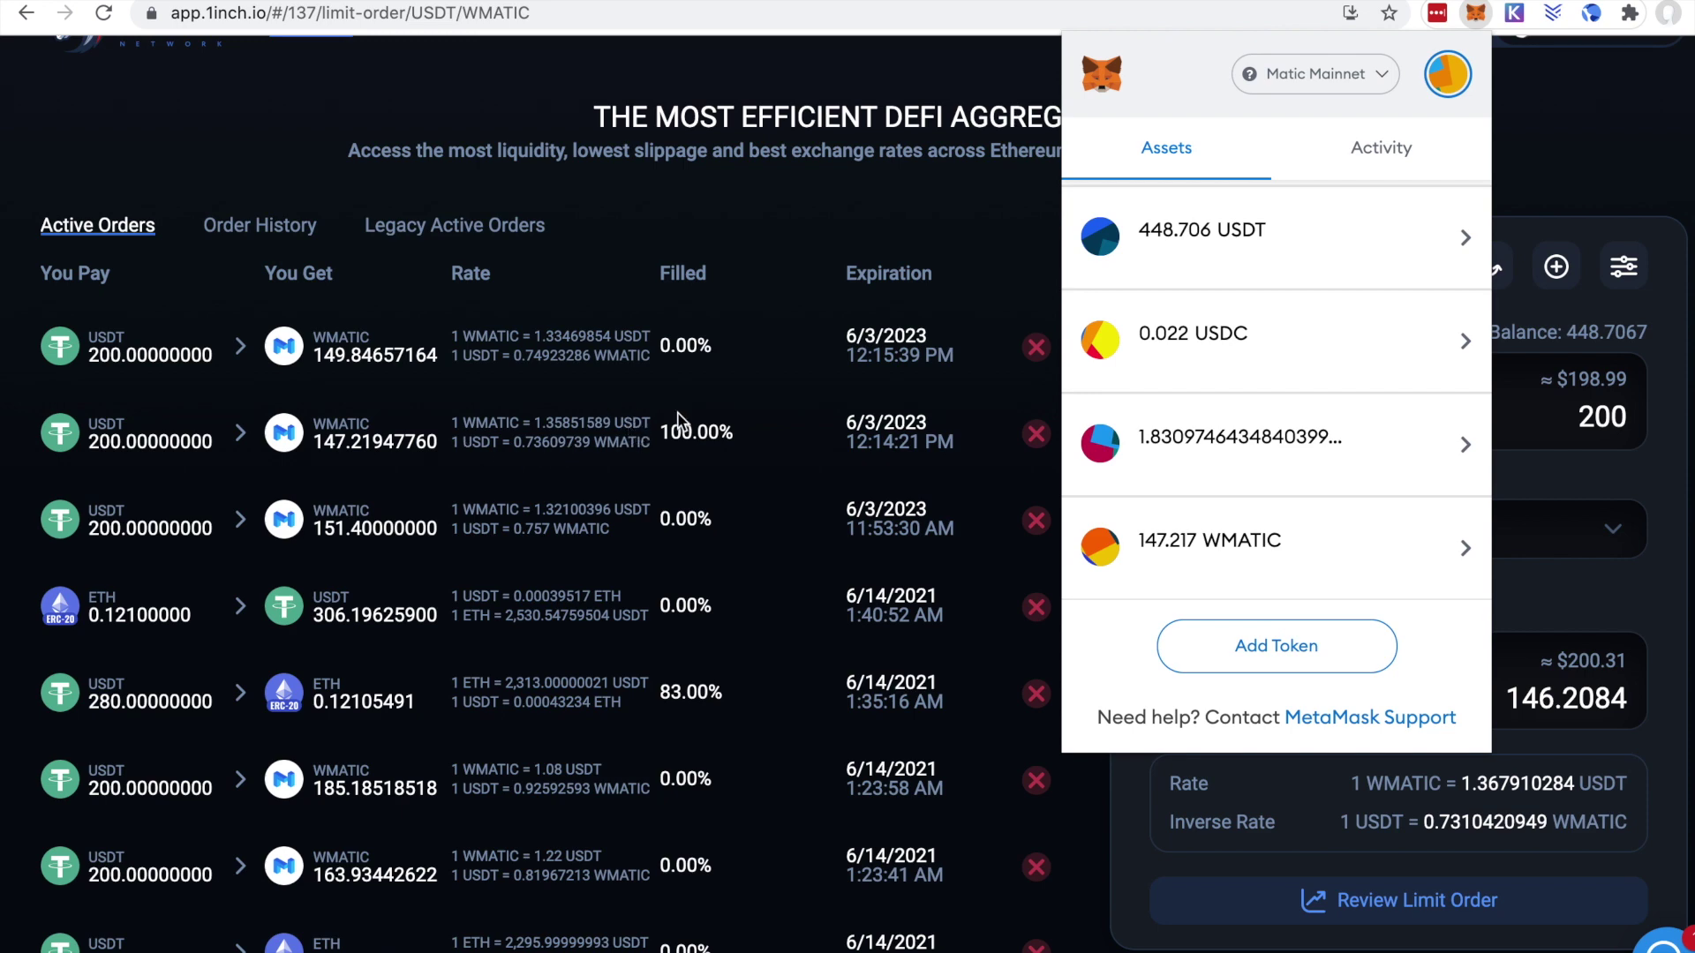
scroll(494, 852, down, 2)
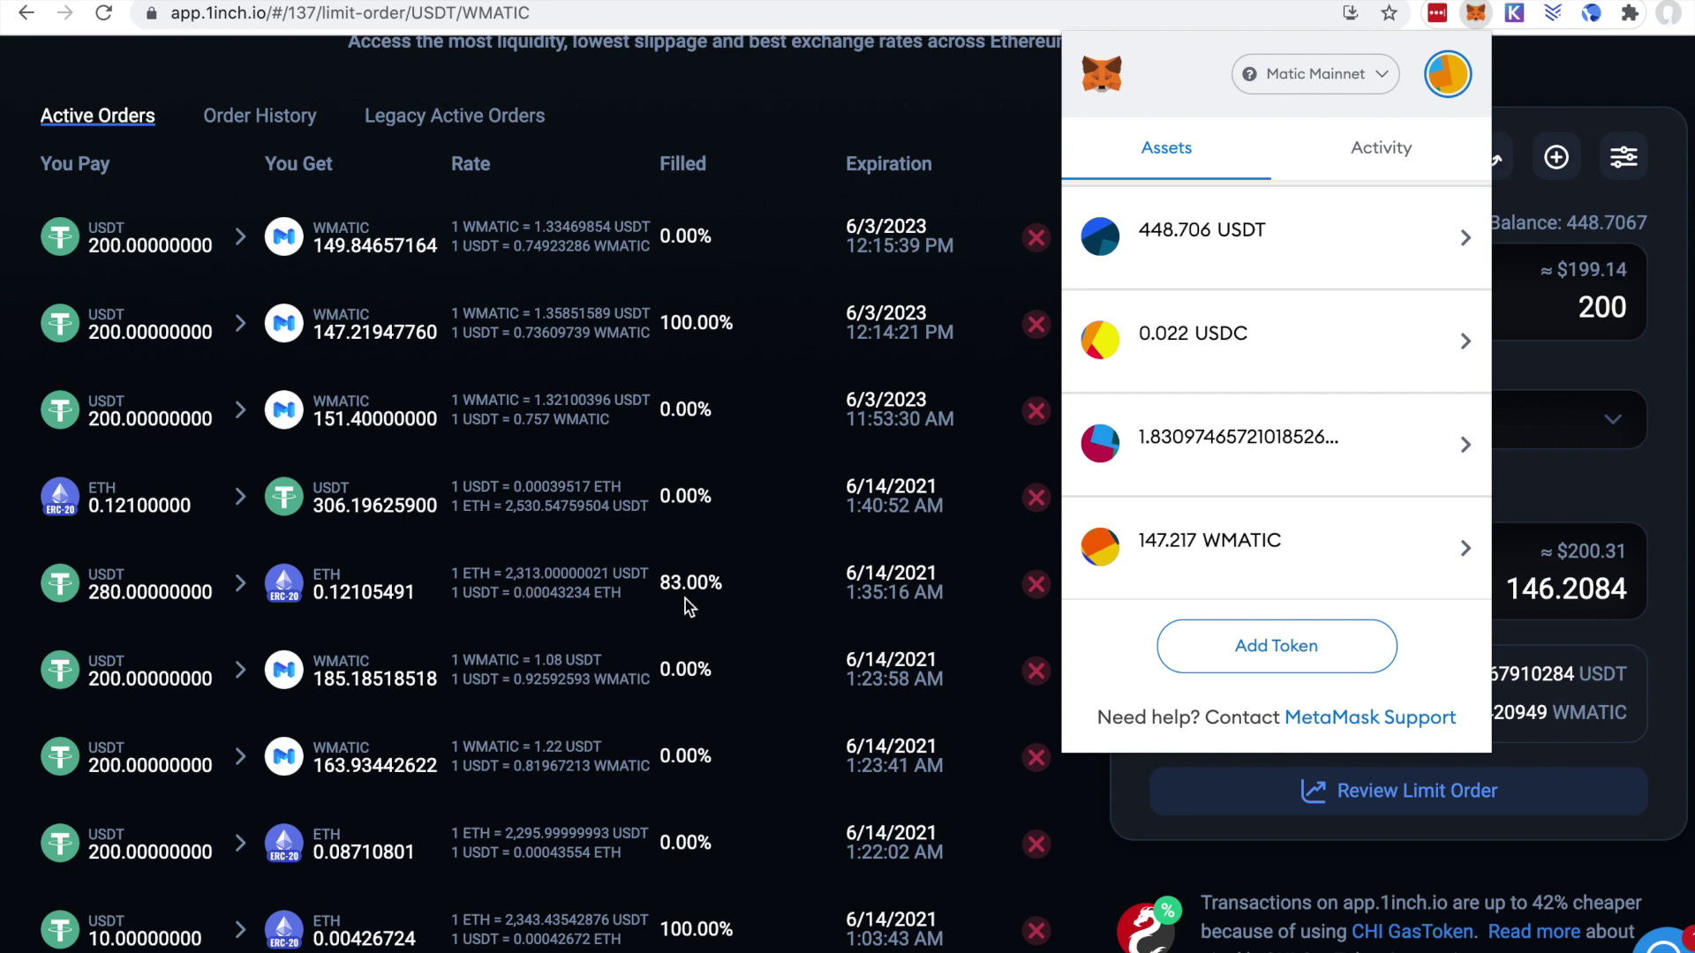
scroll(570, 777, down, 7)
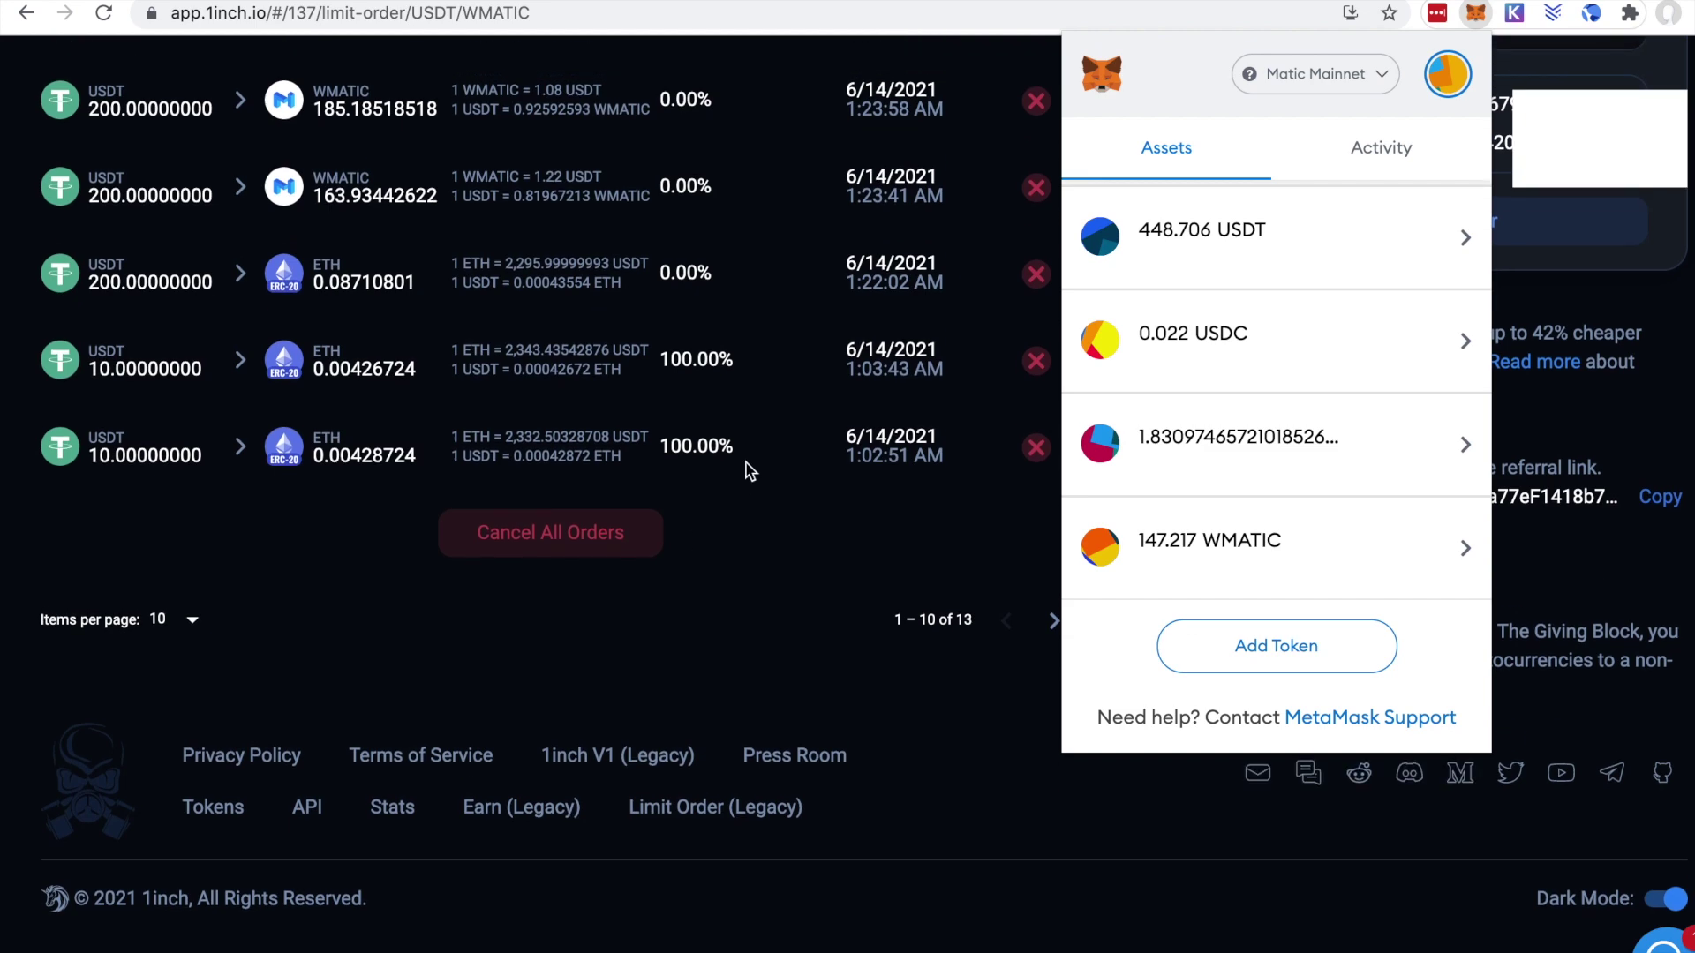
scroll(649, 450, up, 10)
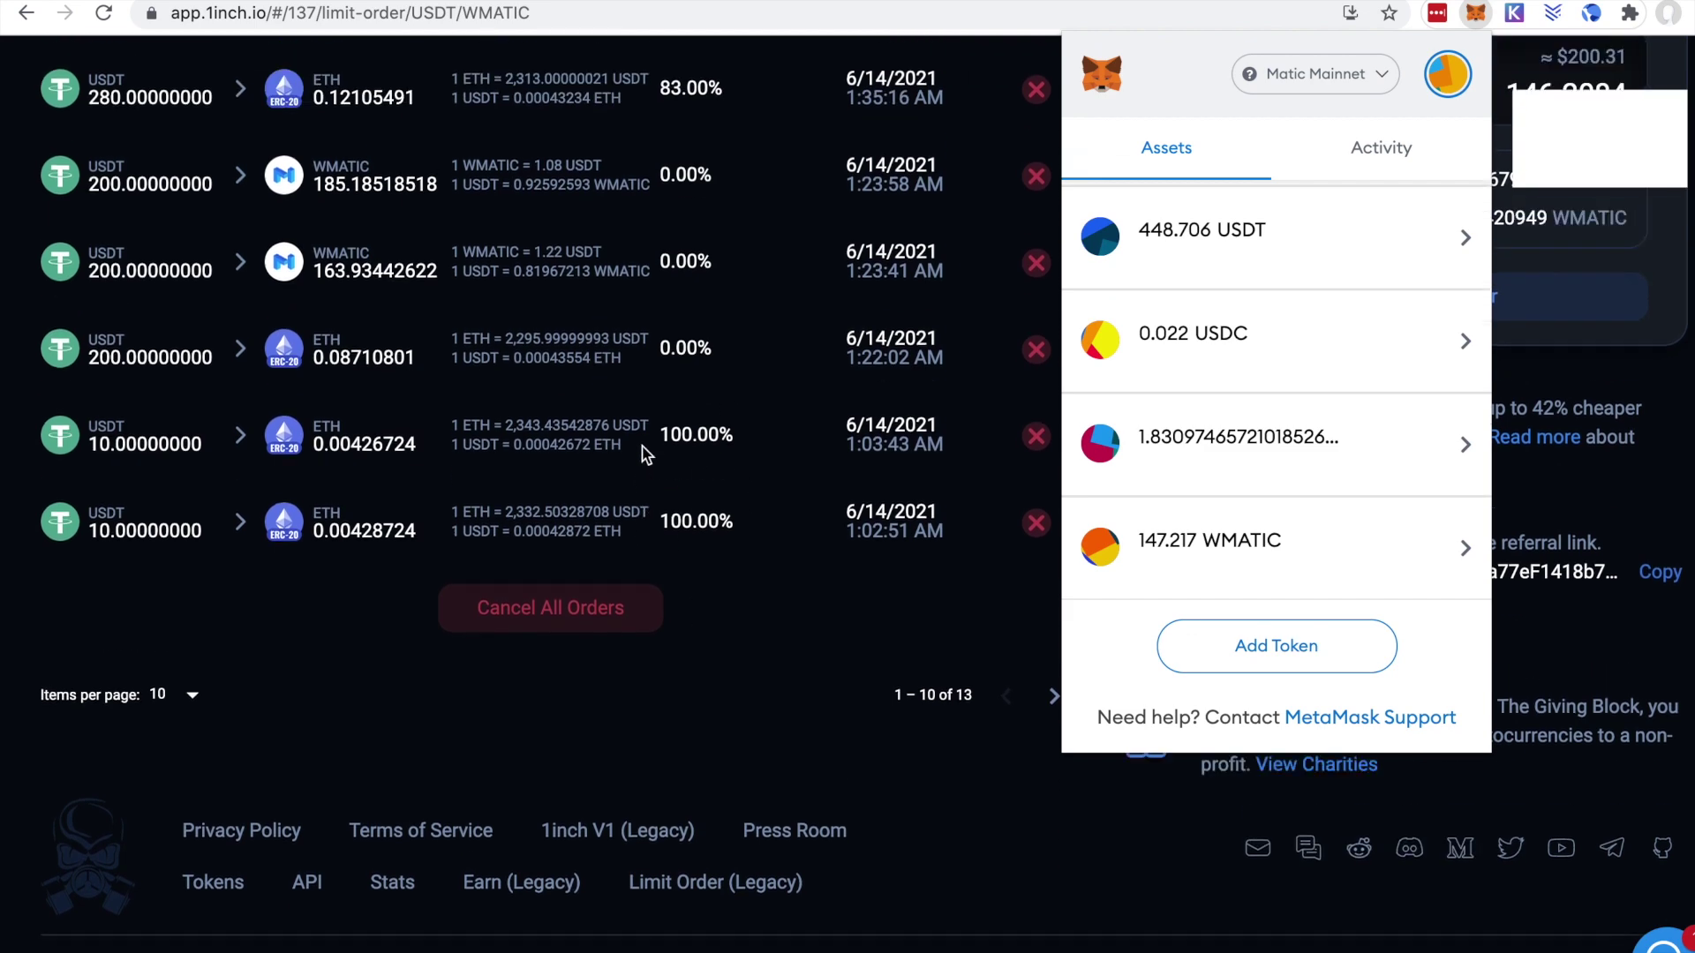
Step: Search TradingView for MATIC and open the Binance MATICUSDT chart
click(1595, 226)
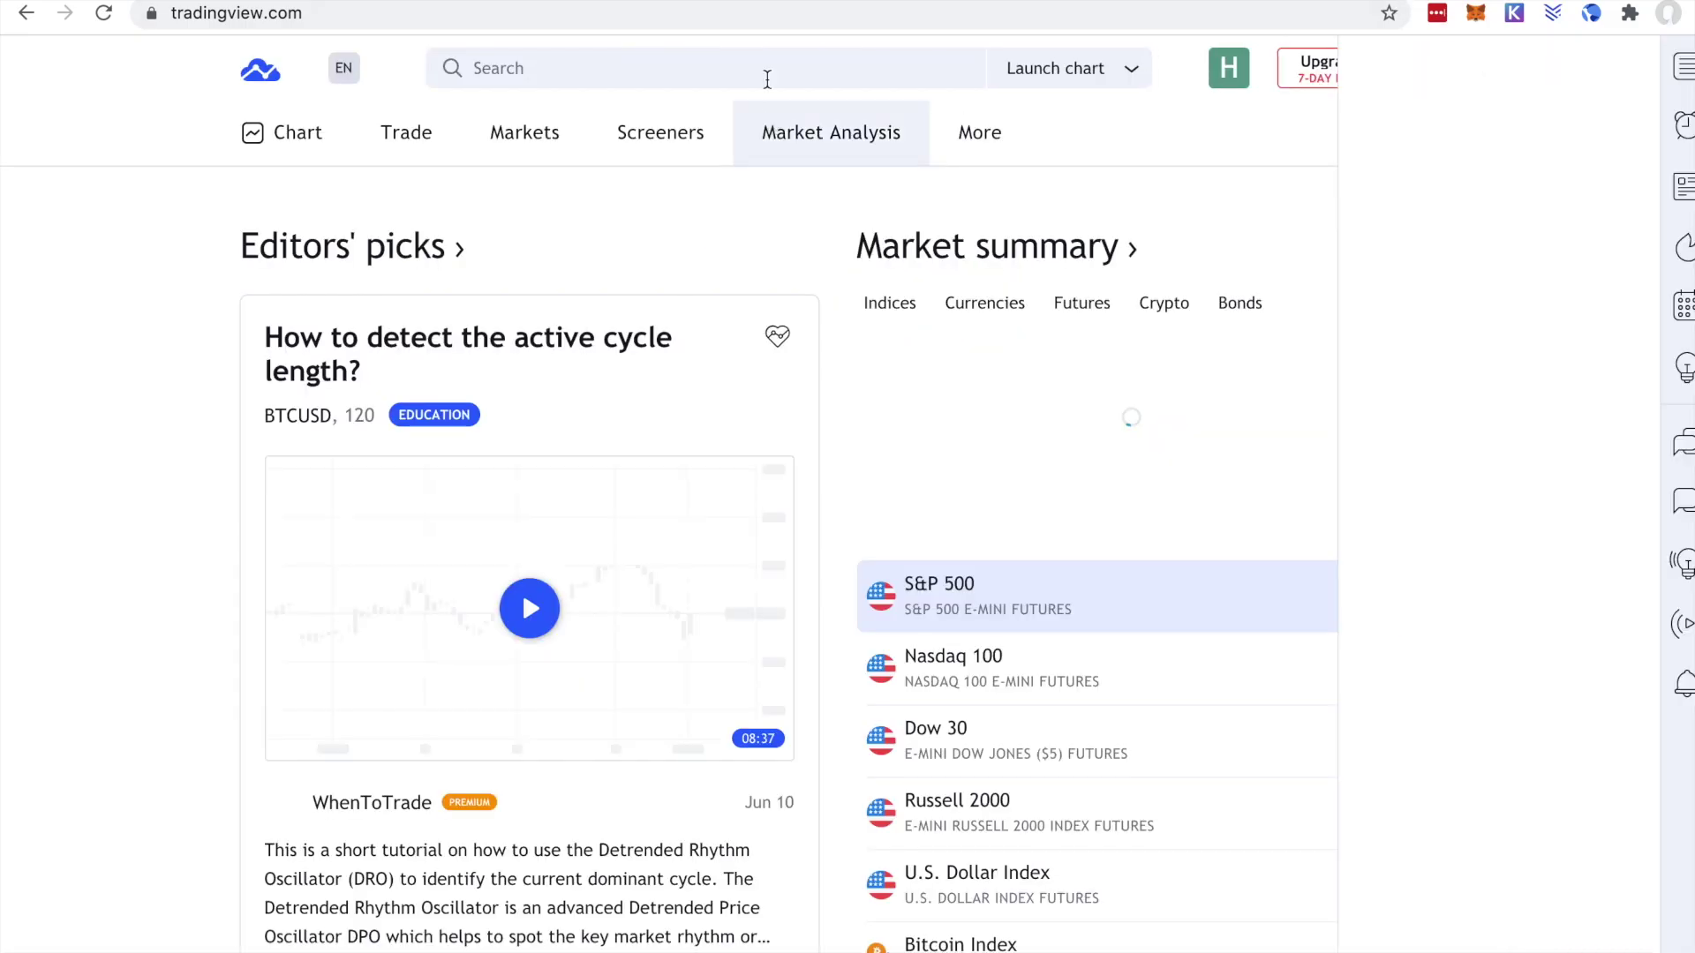
click(764, 68)
text(MATIC)
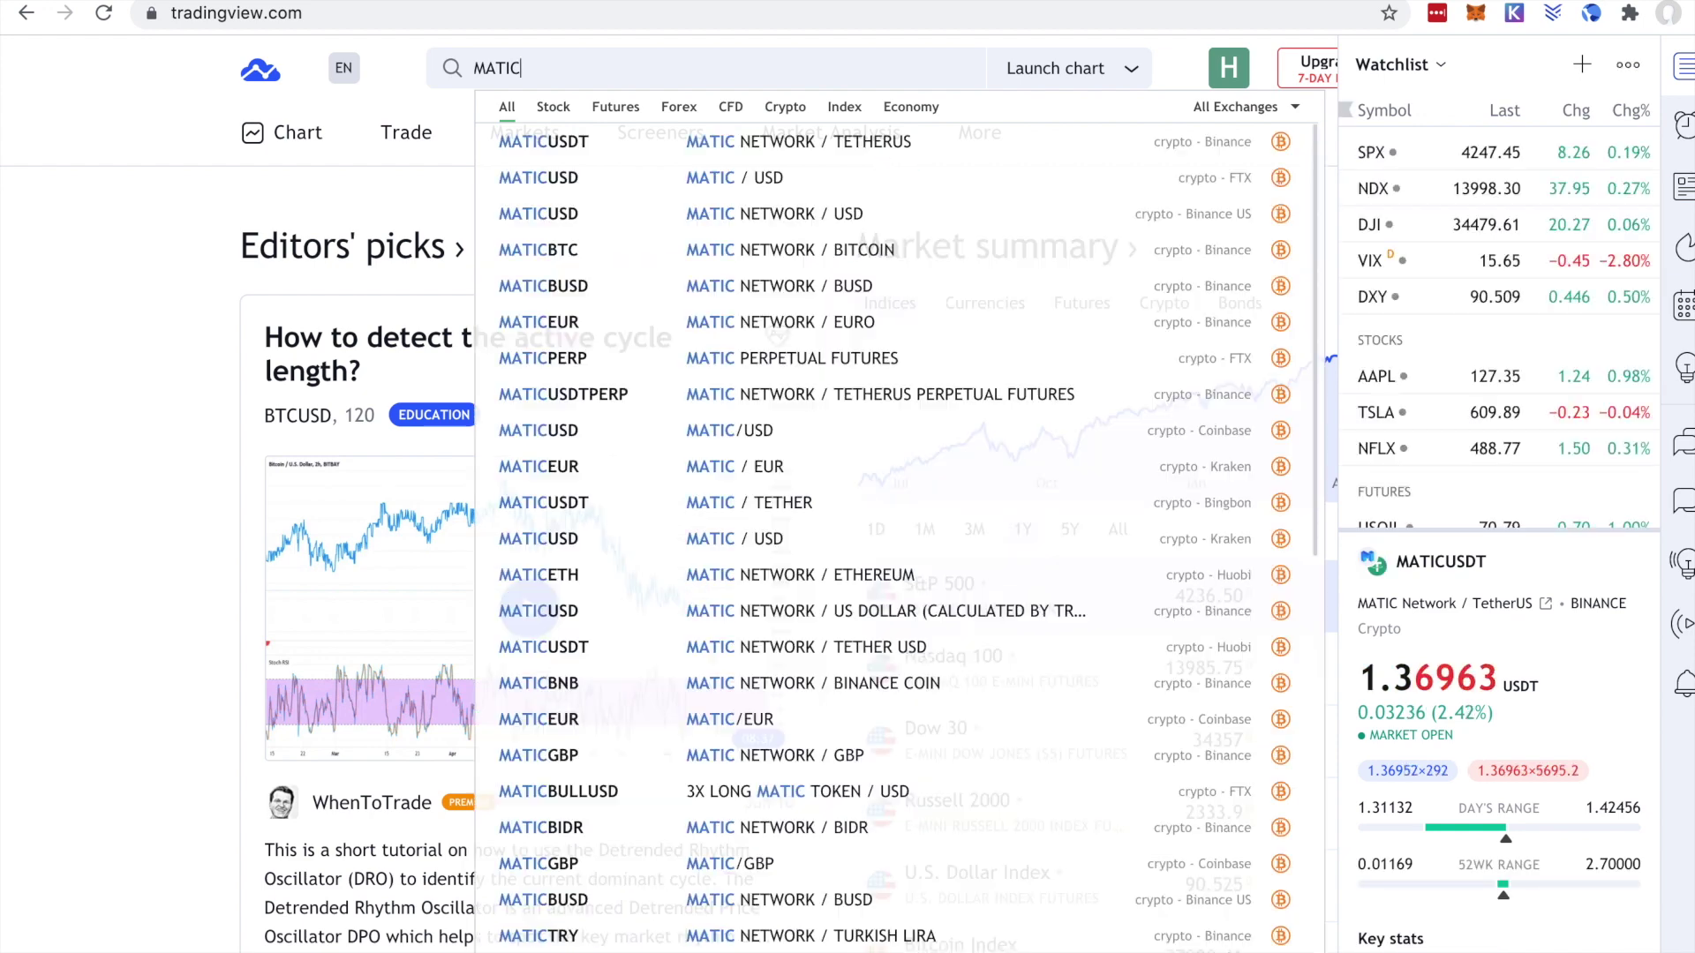
click(748, 134)
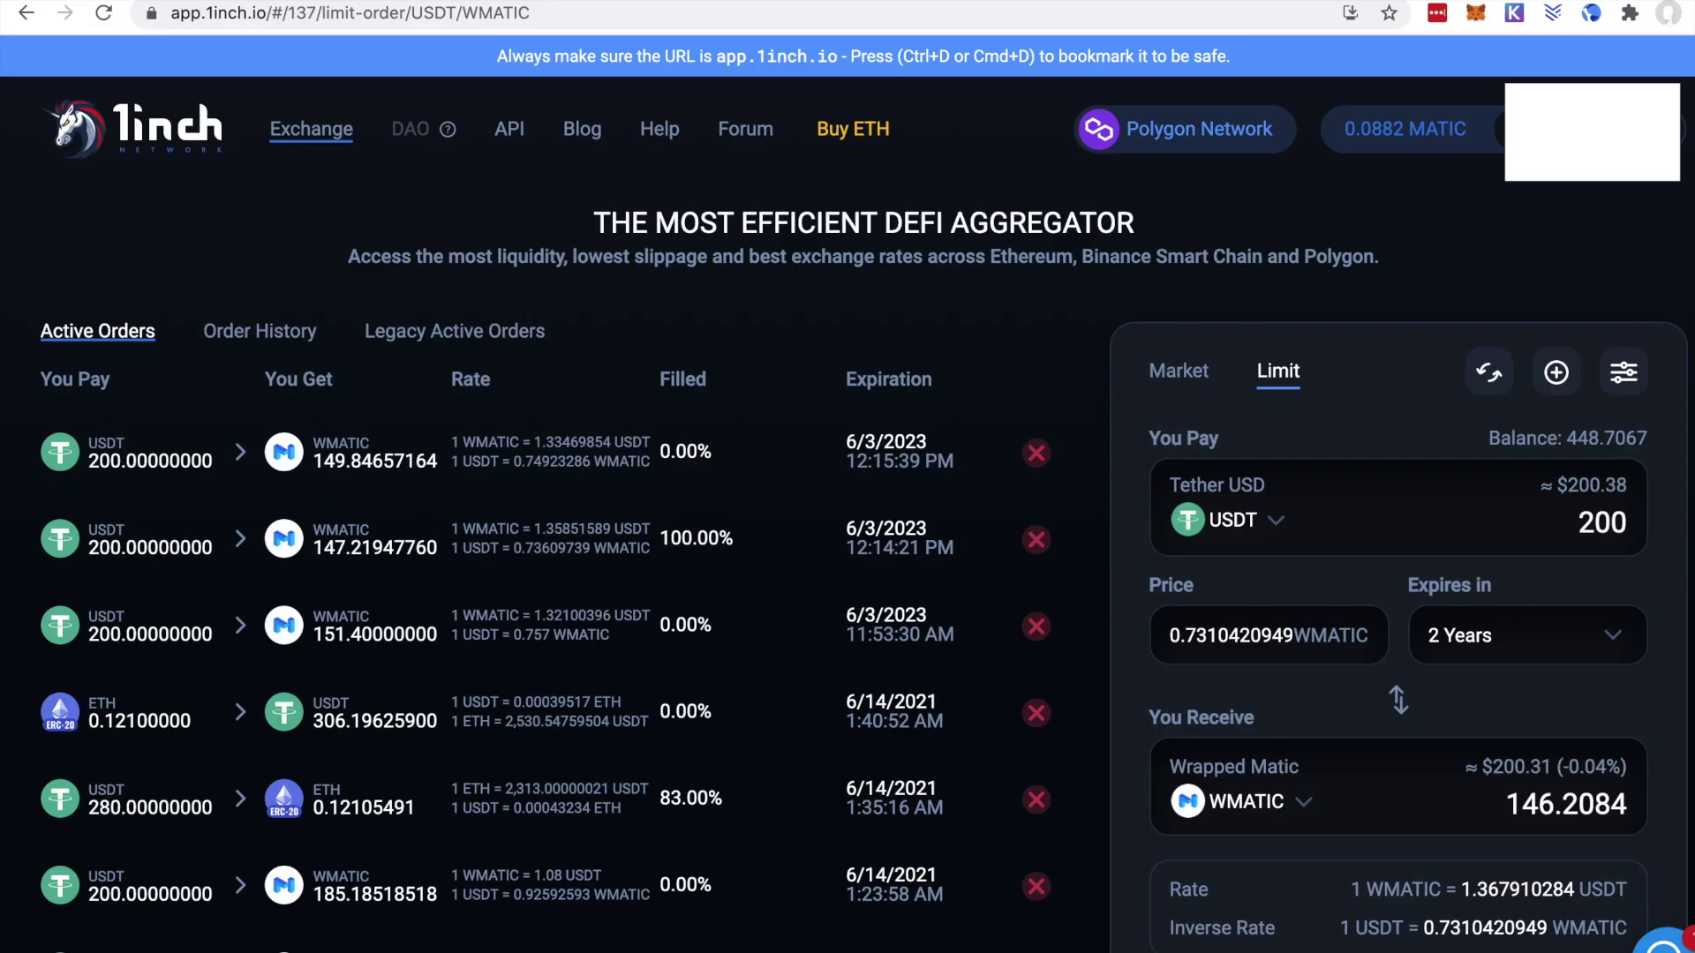
Step: In the 1inch limit order, reverse the pair to pay WMATIC for USDT and set the amount paid to 1
click(1402, 694)
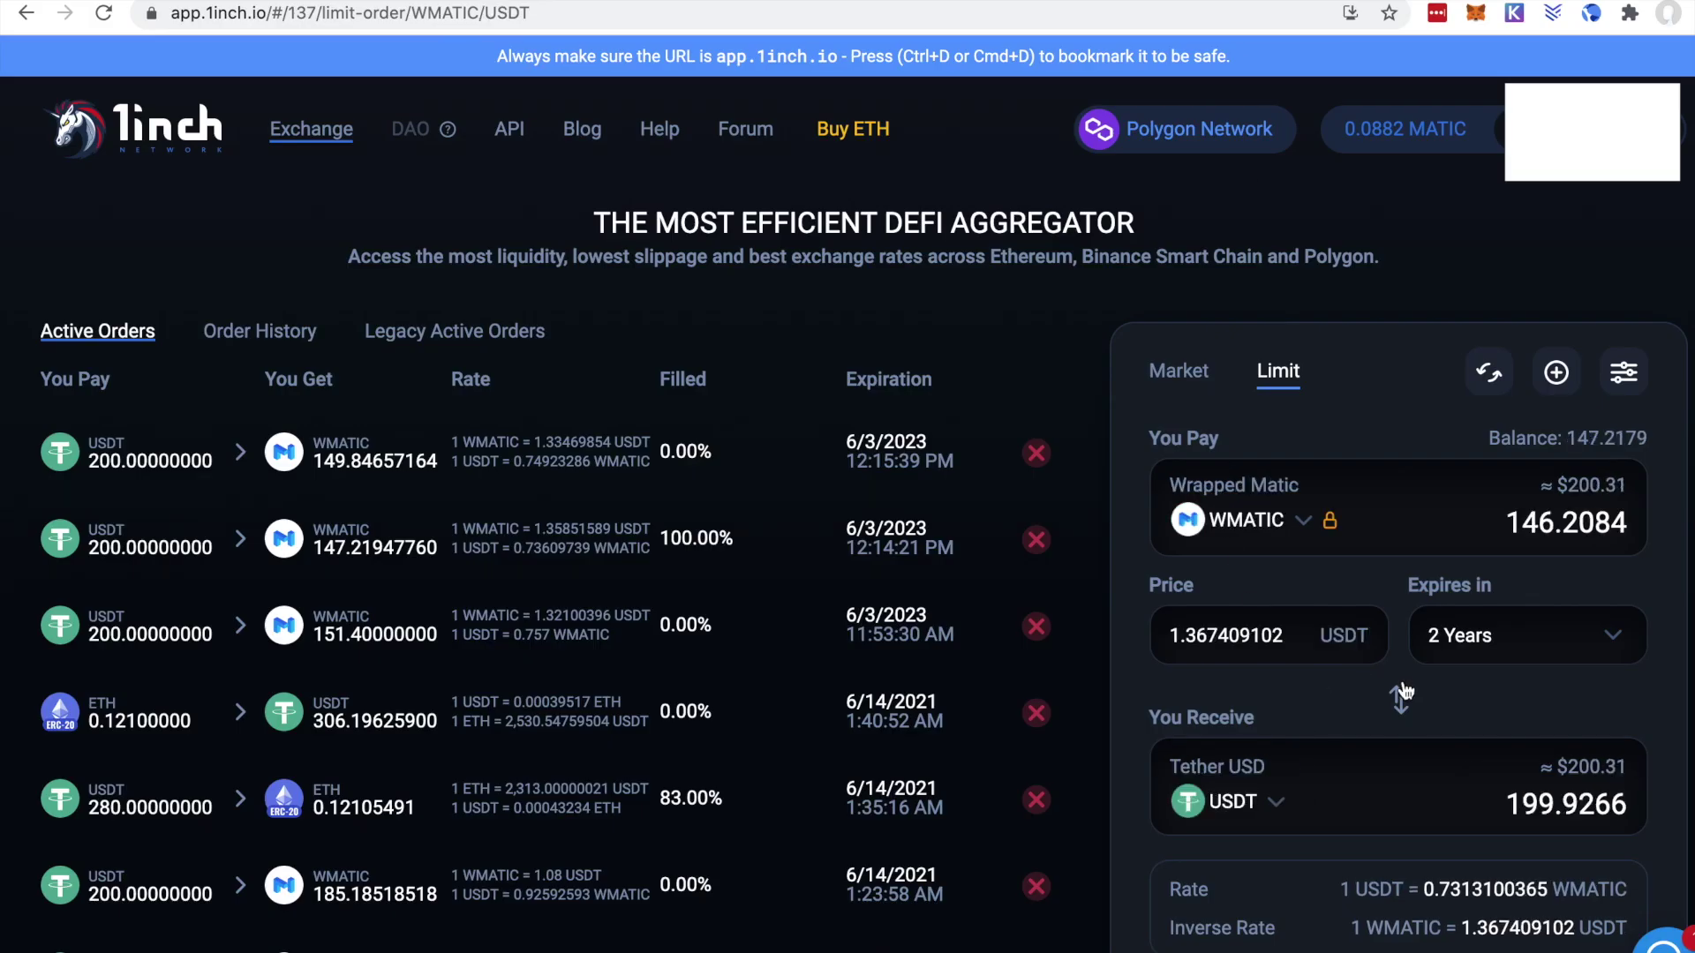
double_click(1526, 522)
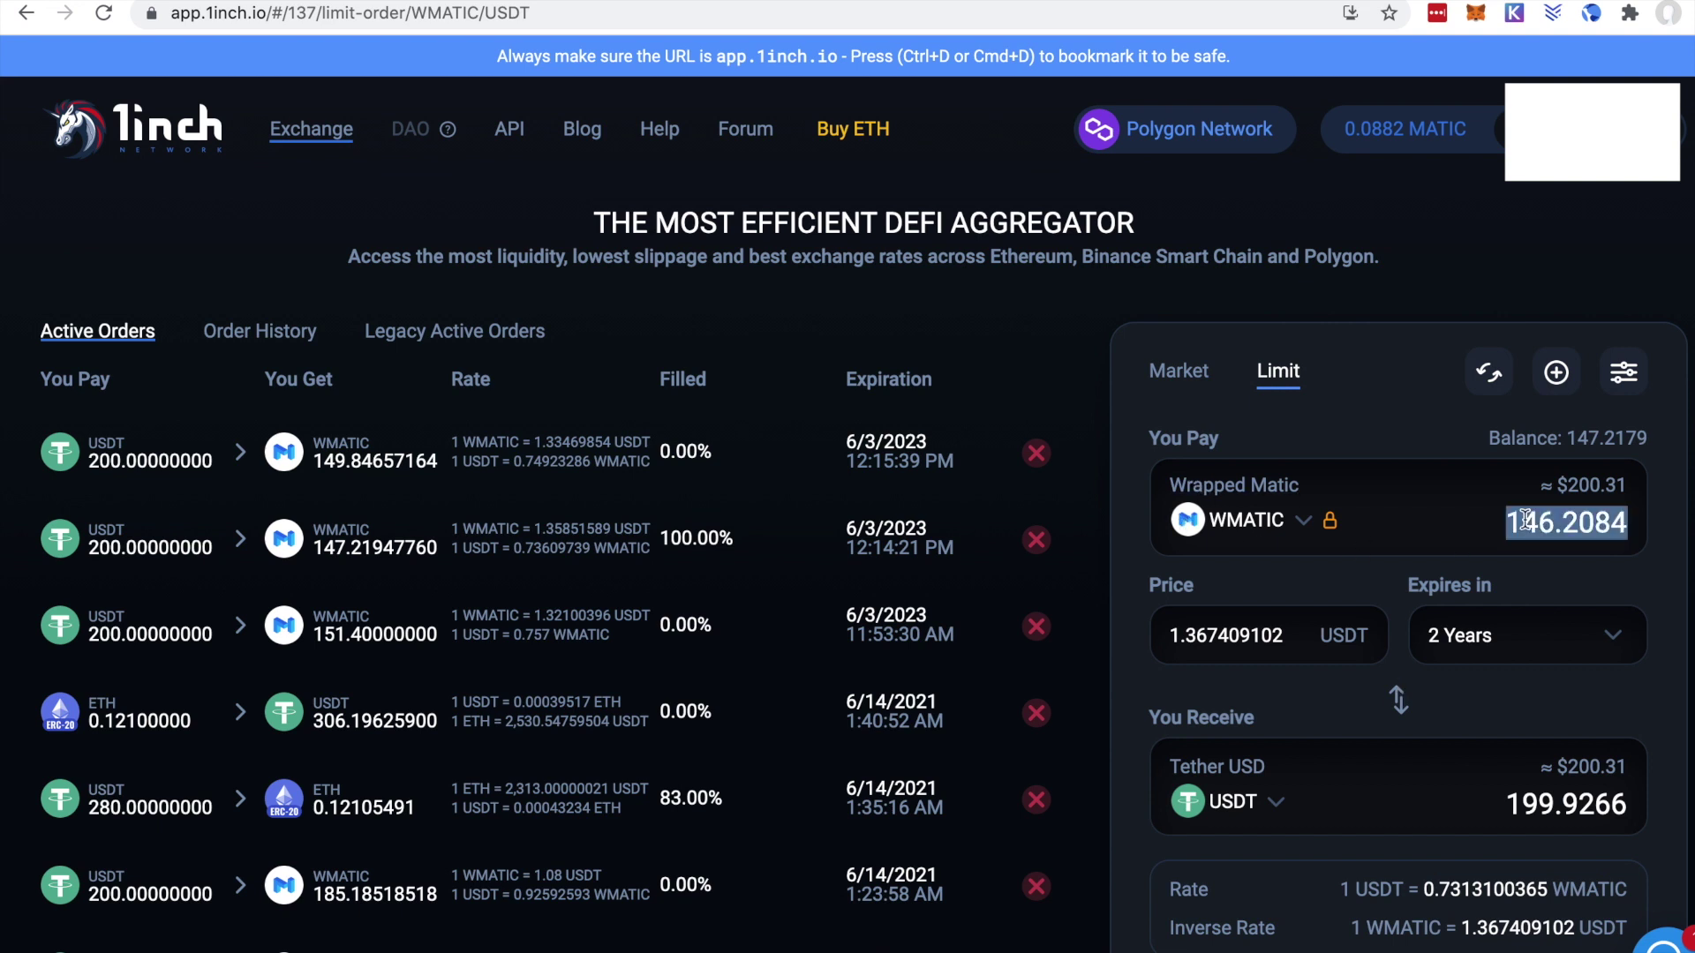
text(1)
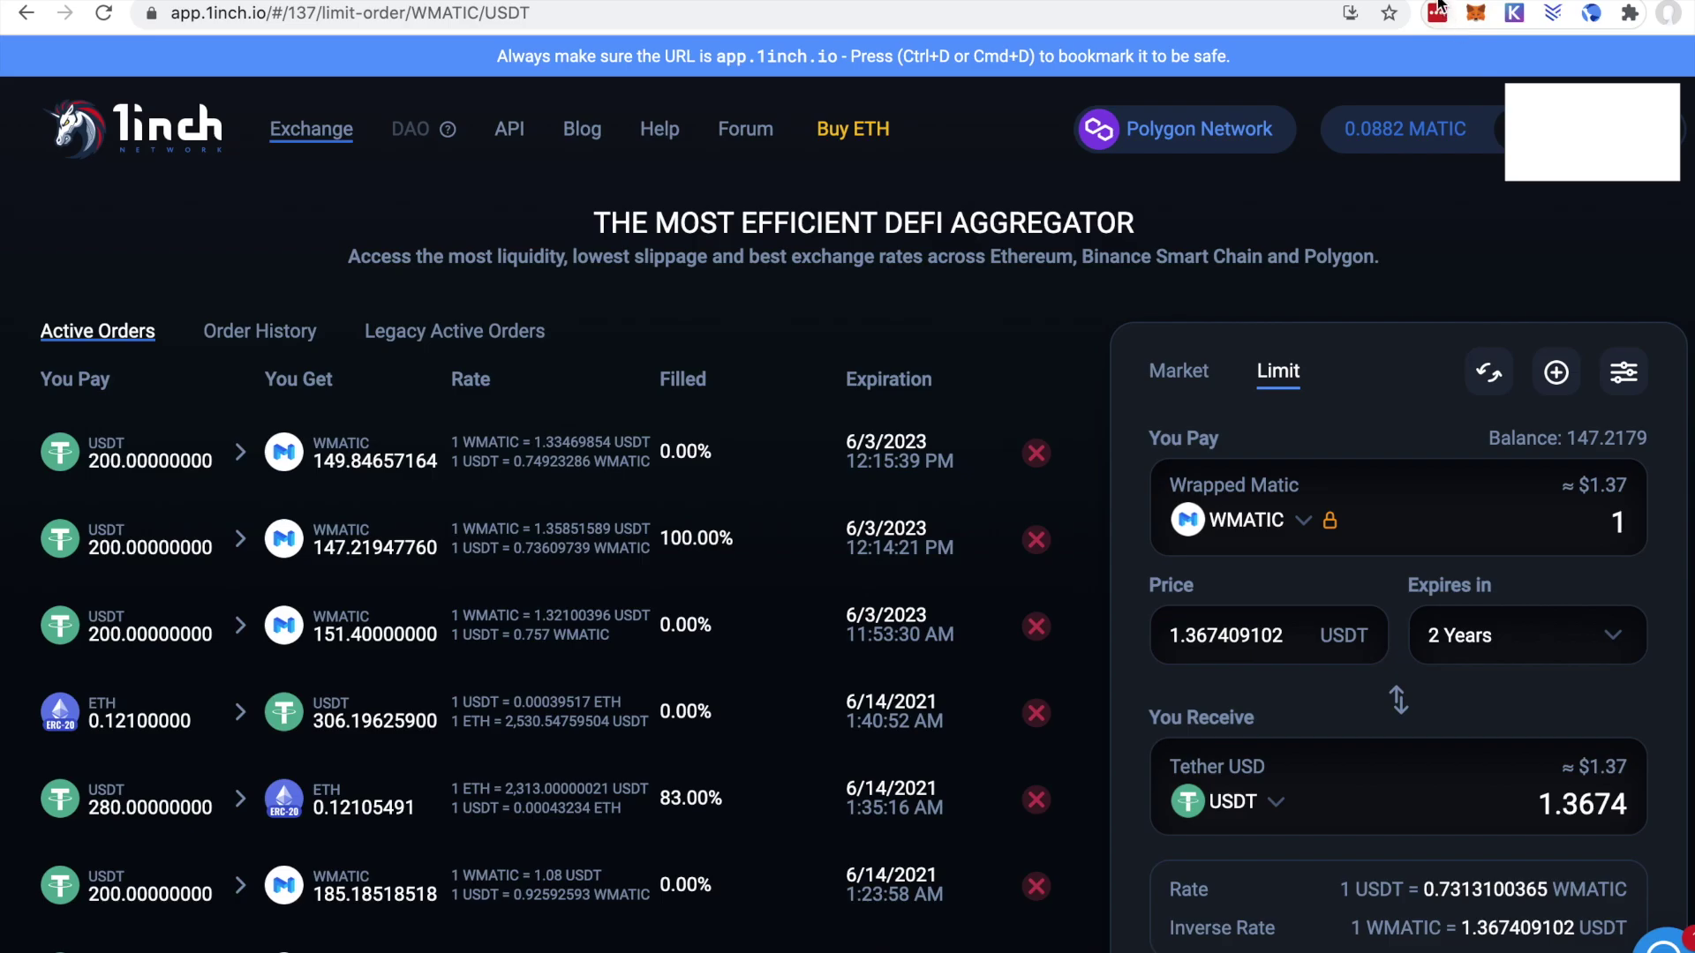
Step: Compare the MATICUSDT price on the TradingView chart with the 1inch limit order's price
click(1214, 2)
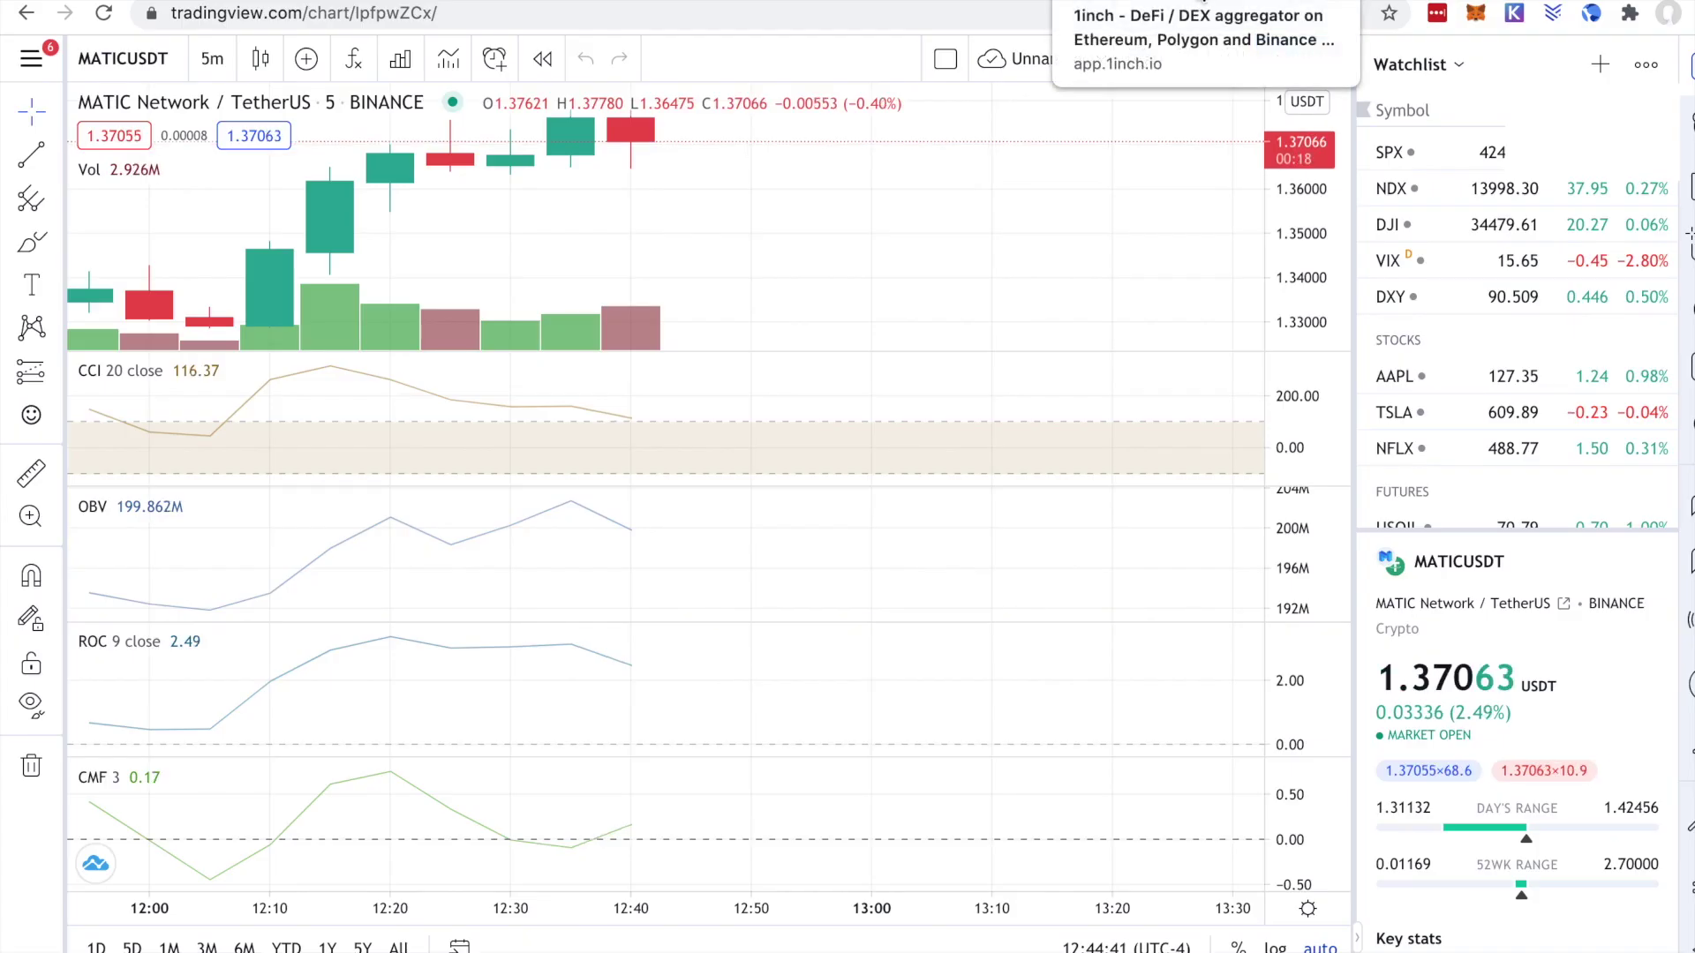
click(1202, 3)
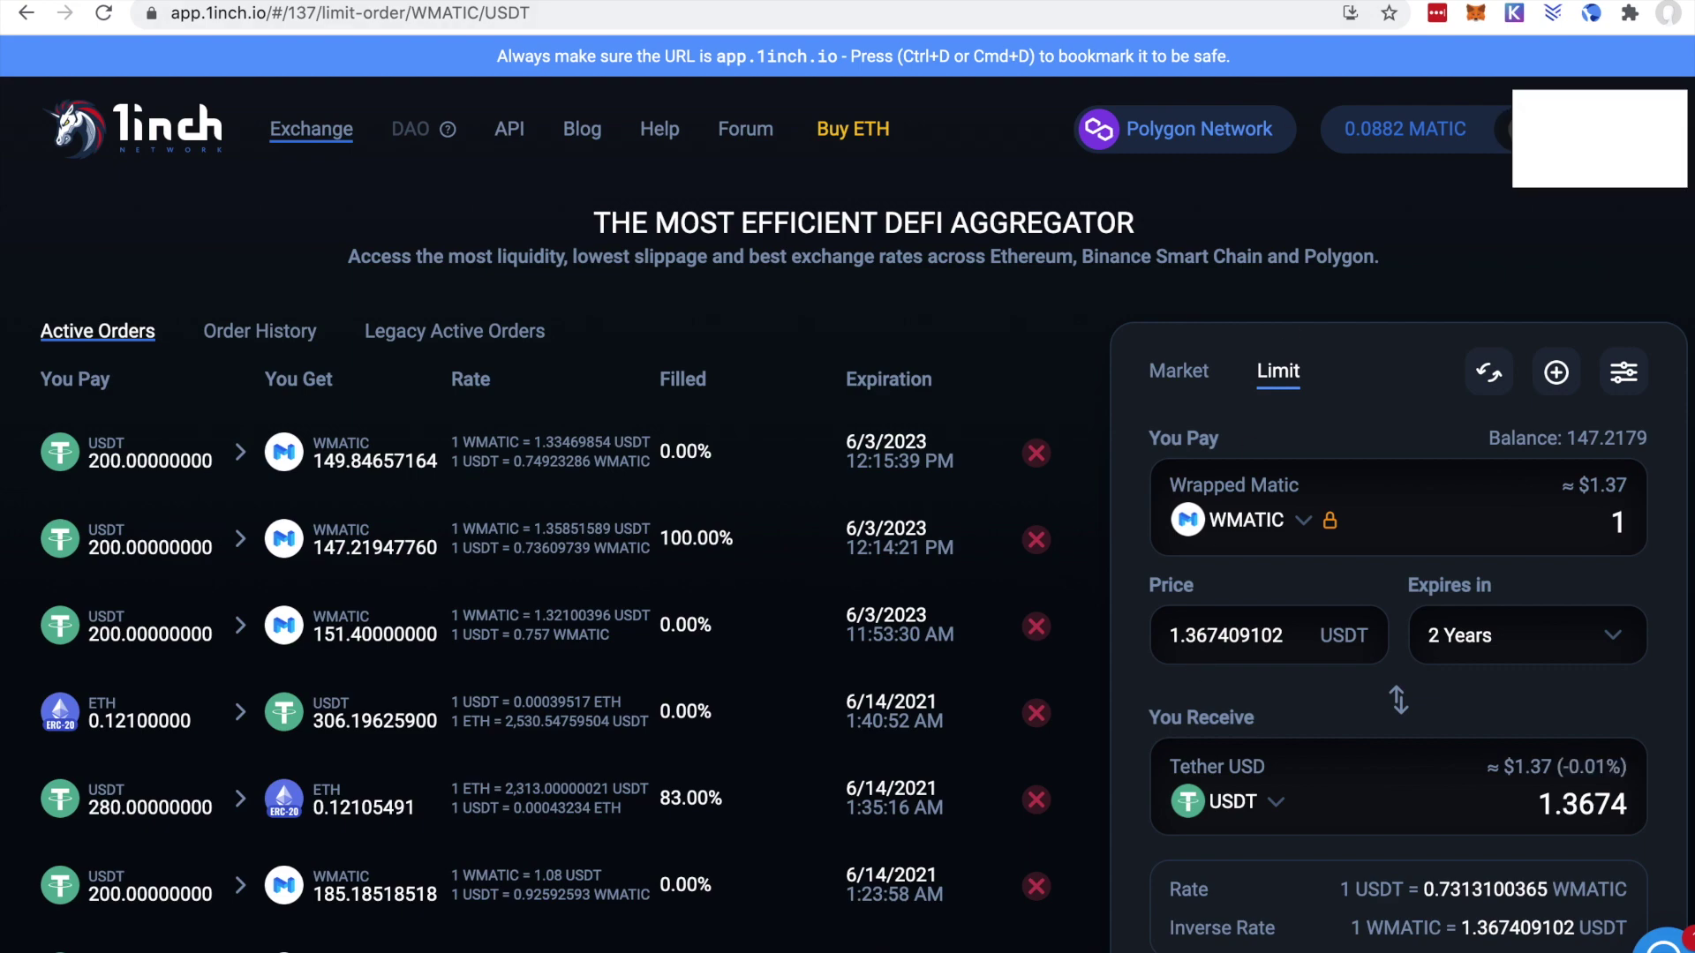
click(1213, 2)
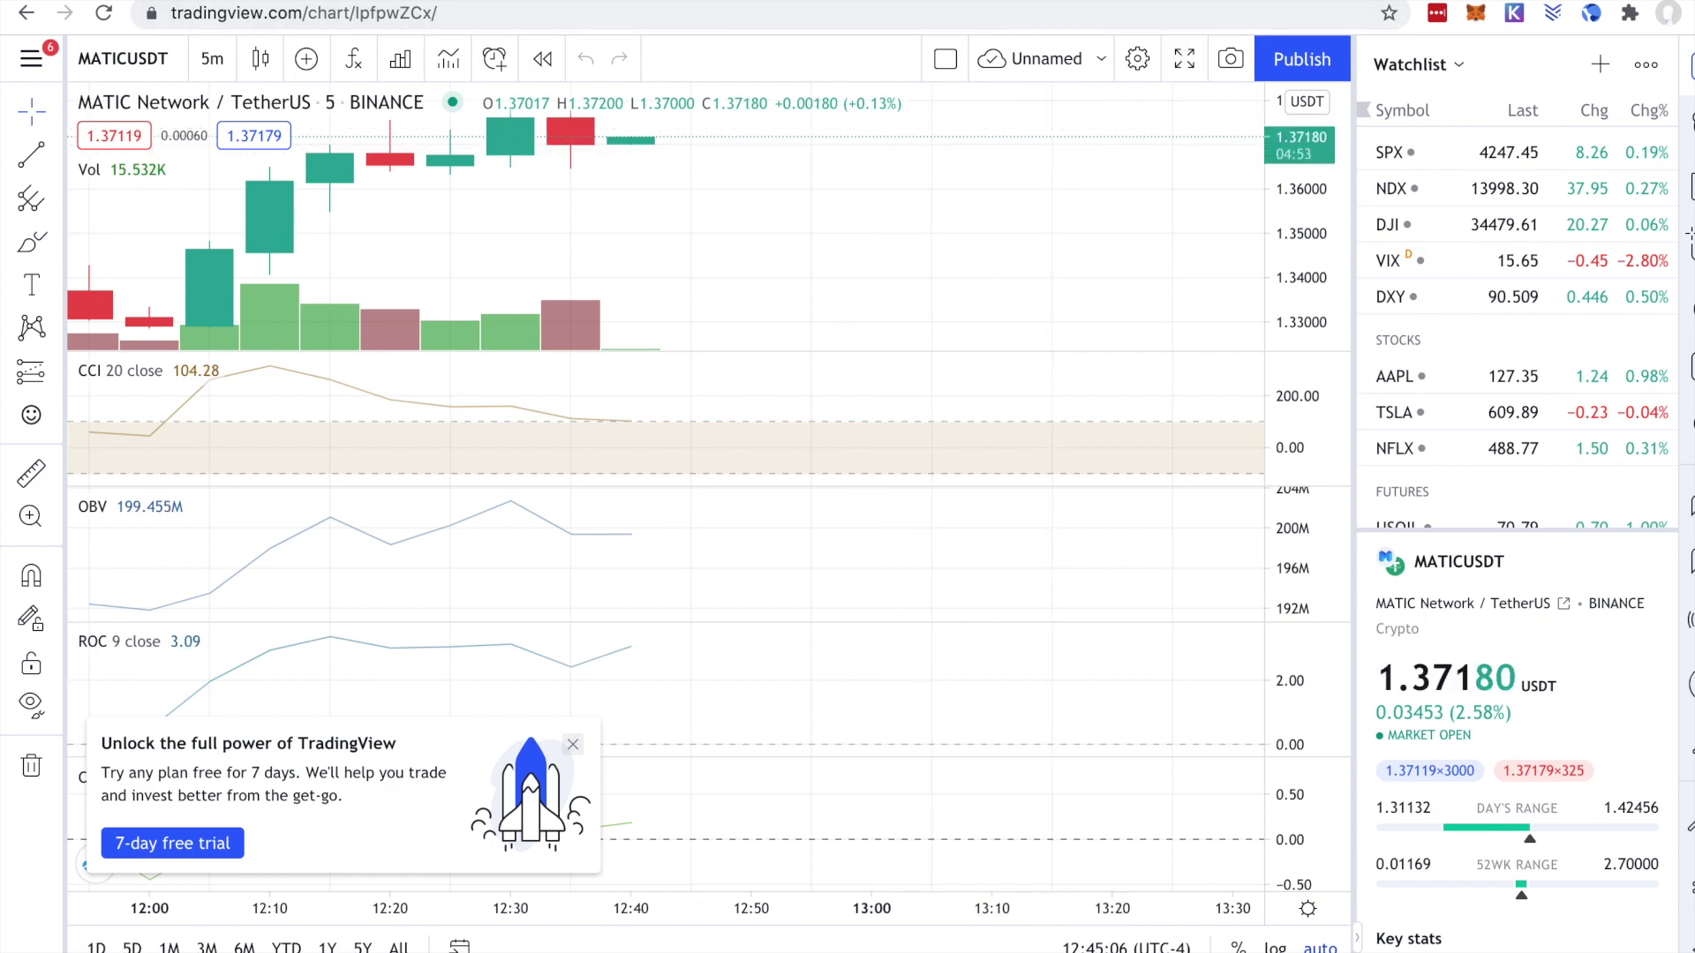
text(D)
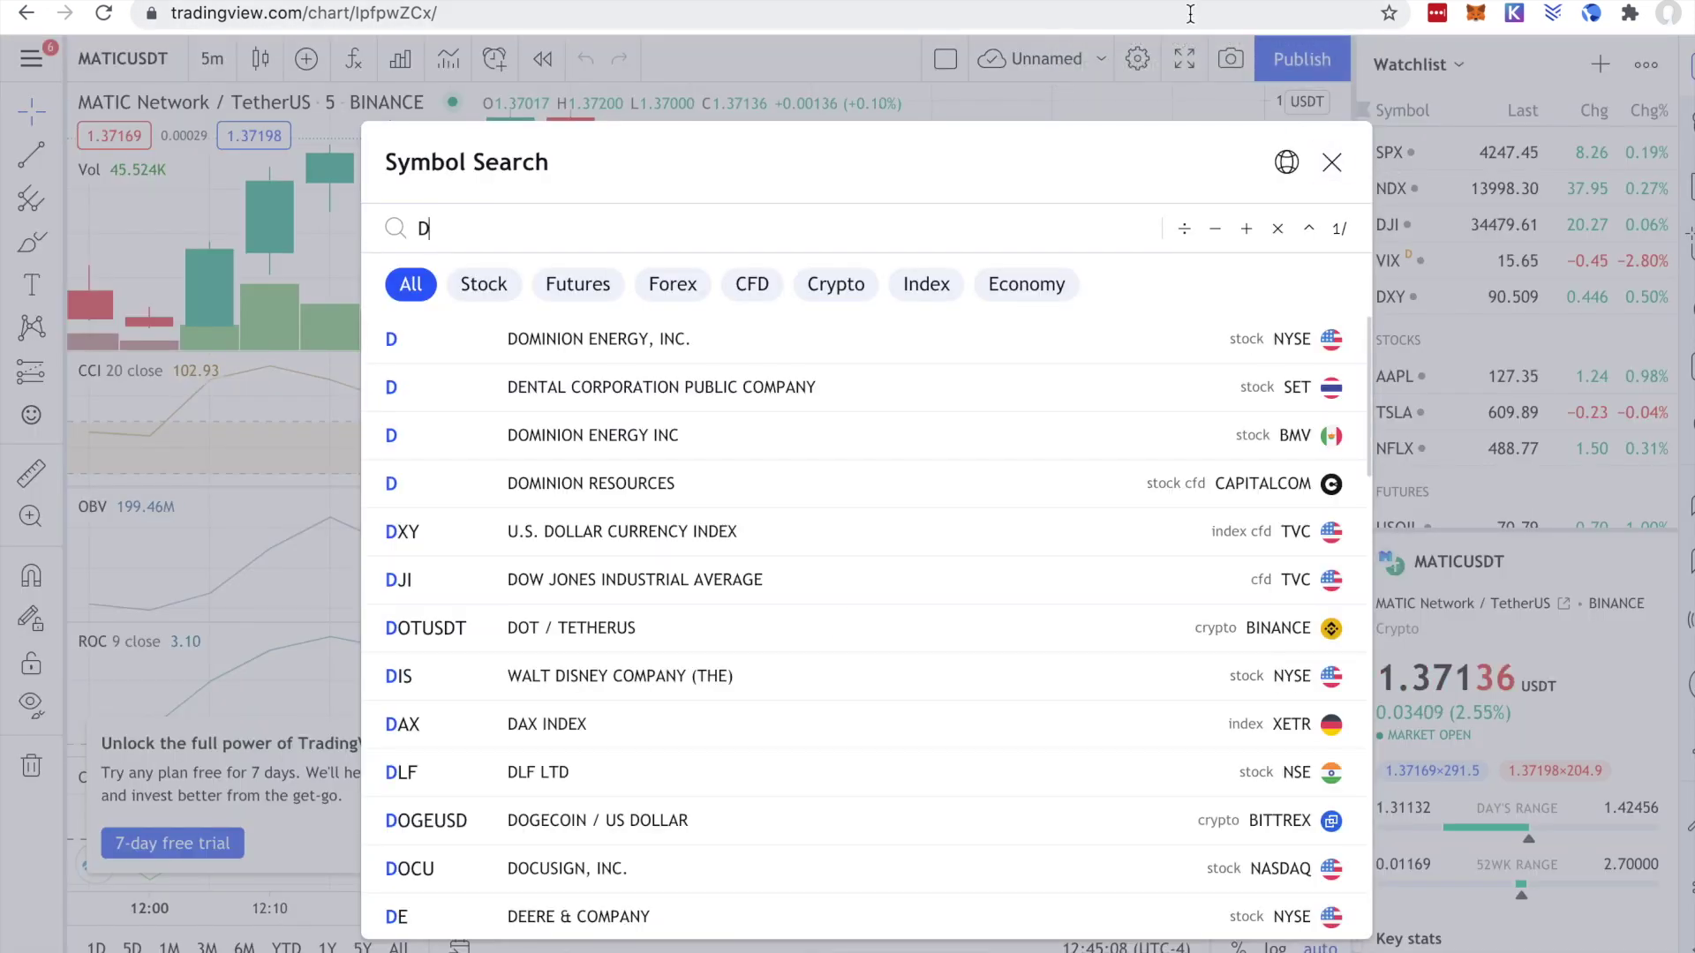
click(1165, 1)
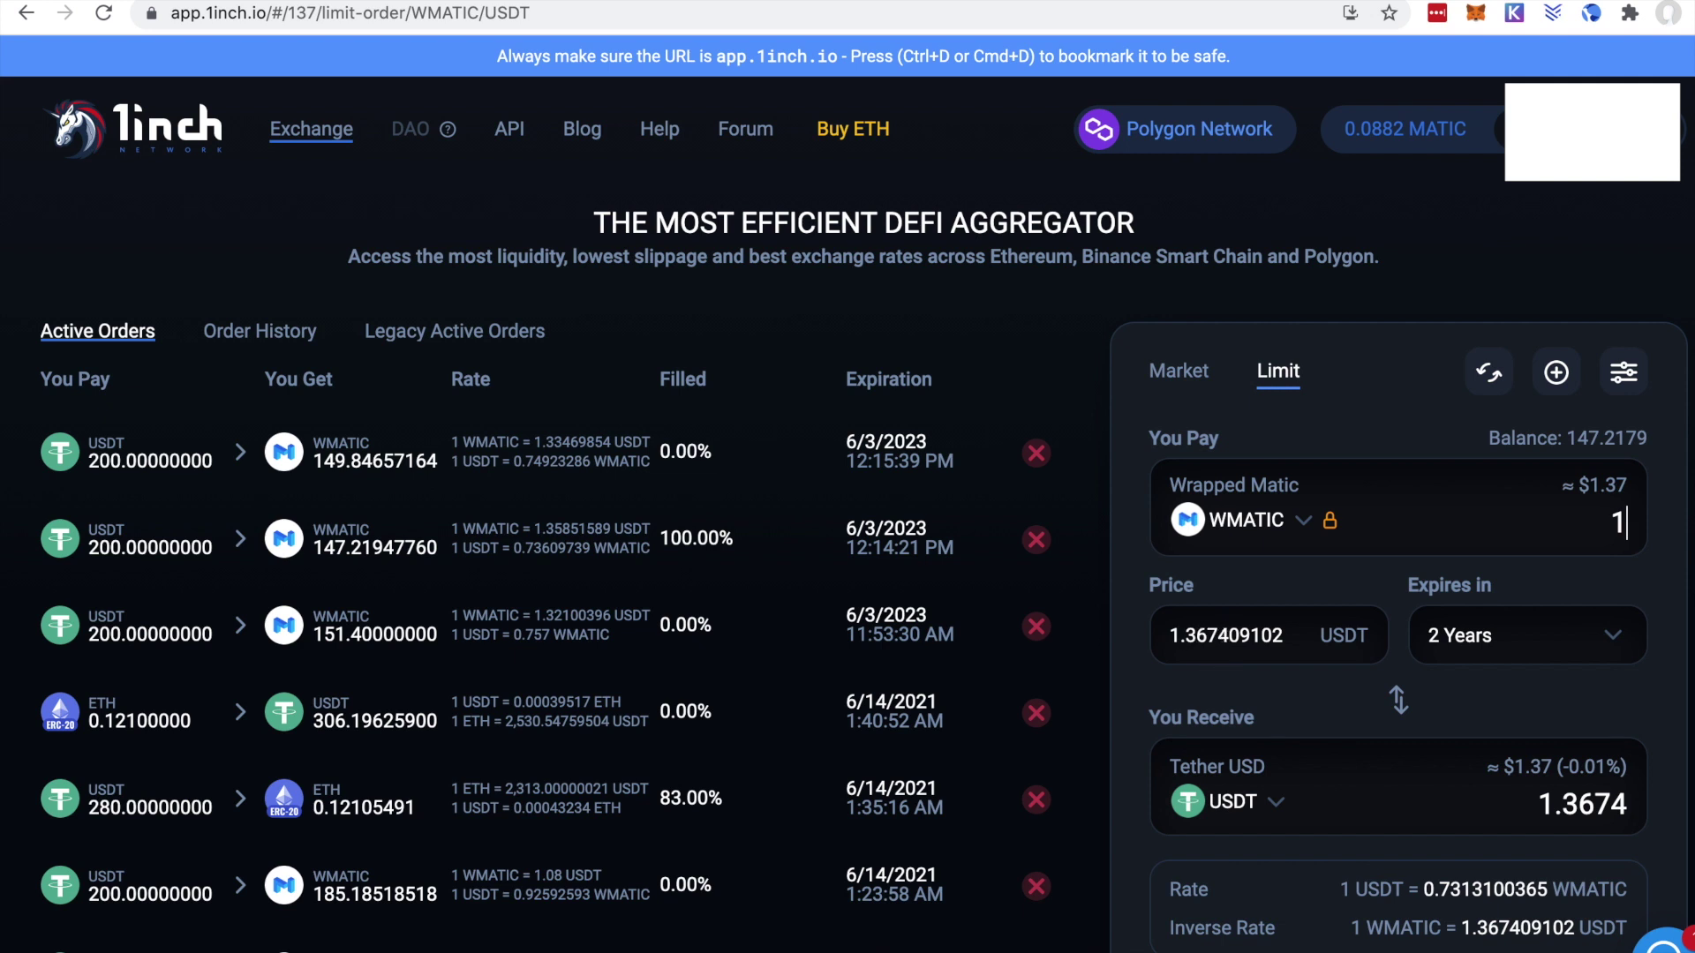
Step: Set the limit order's price to 1.37 USDT
key(BackSpace)
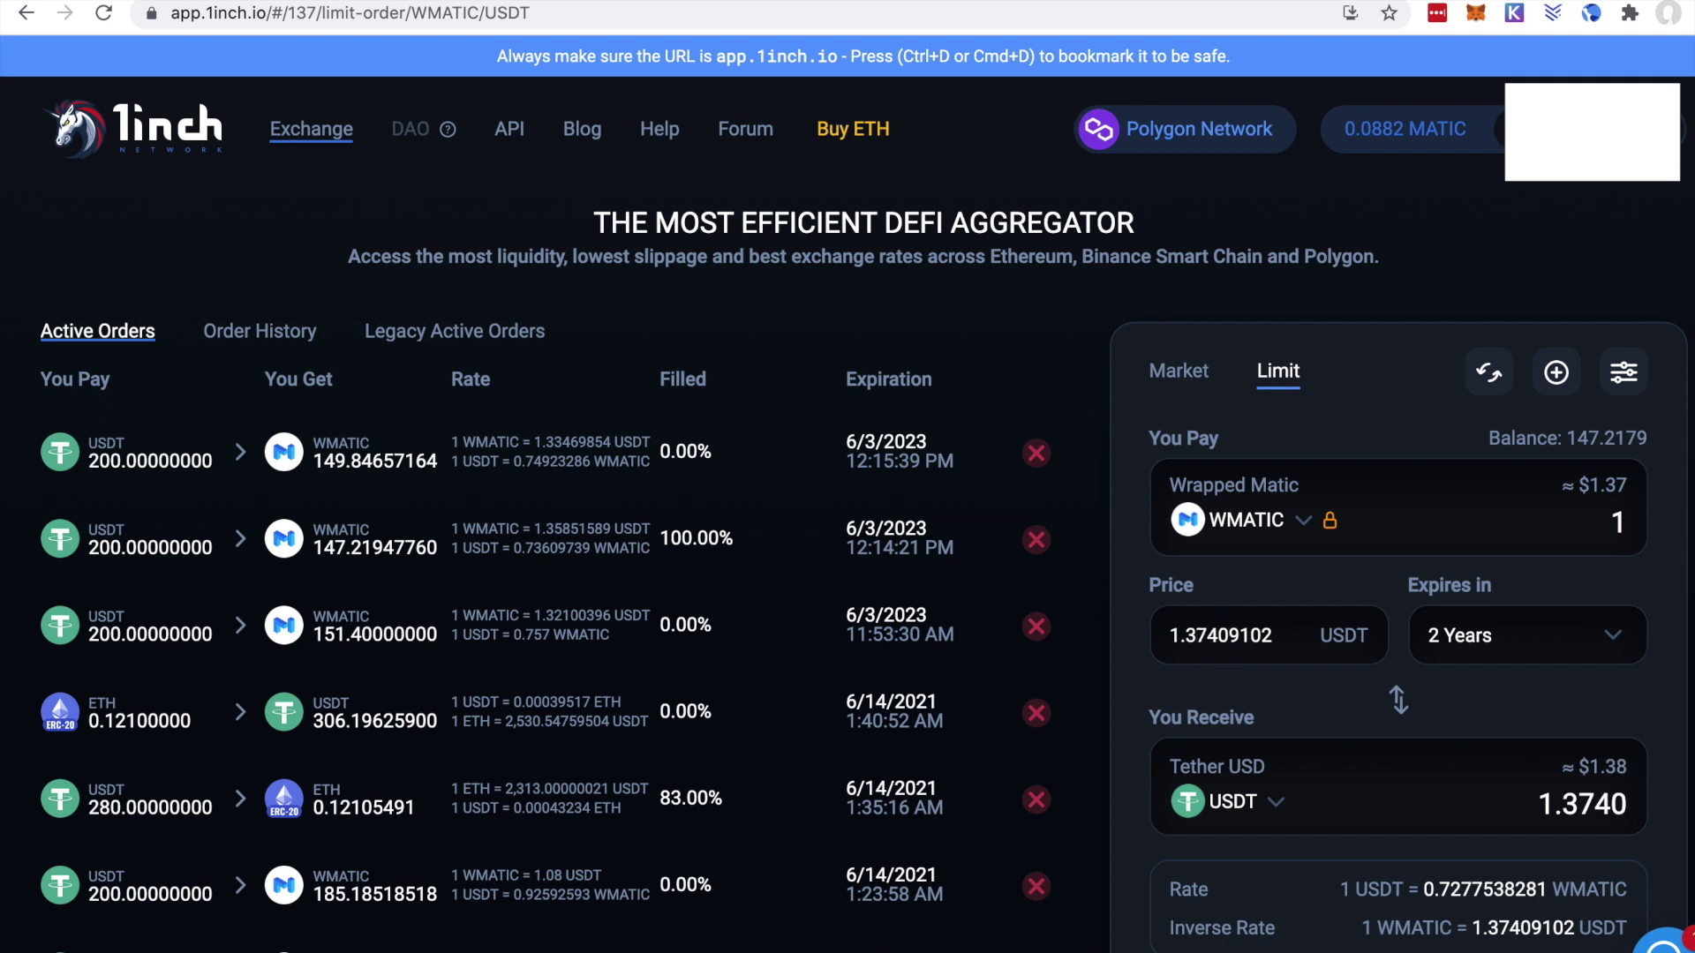
text(7)
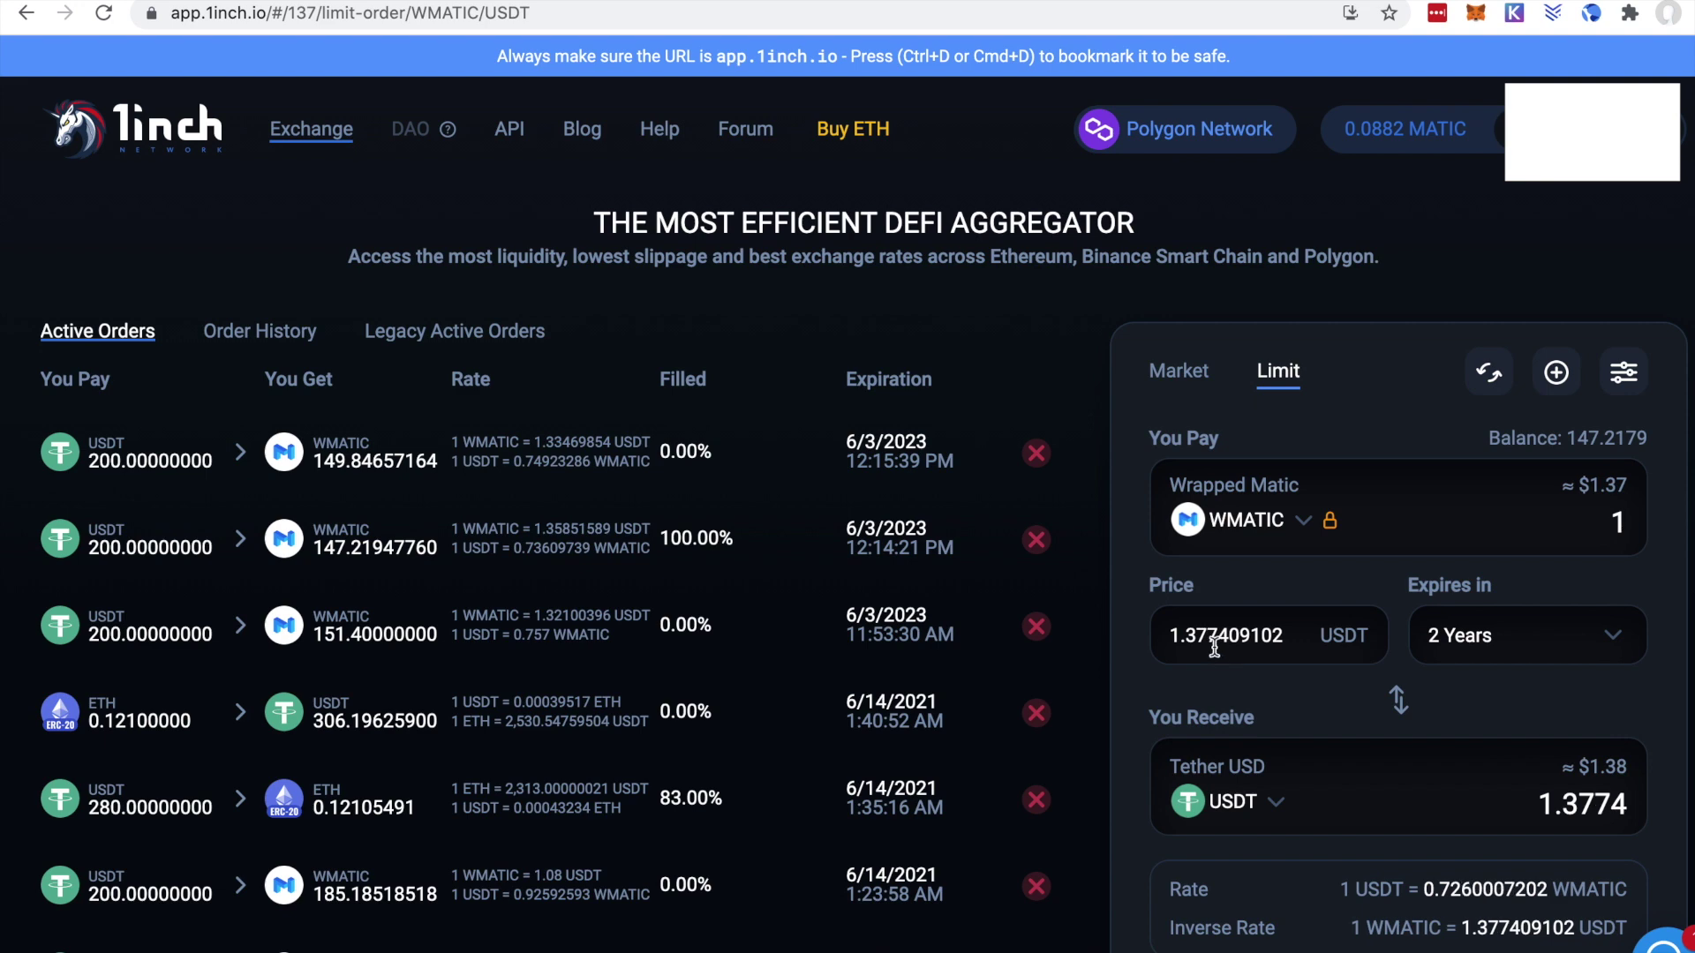
key(shift+End)
key(BackSpace)
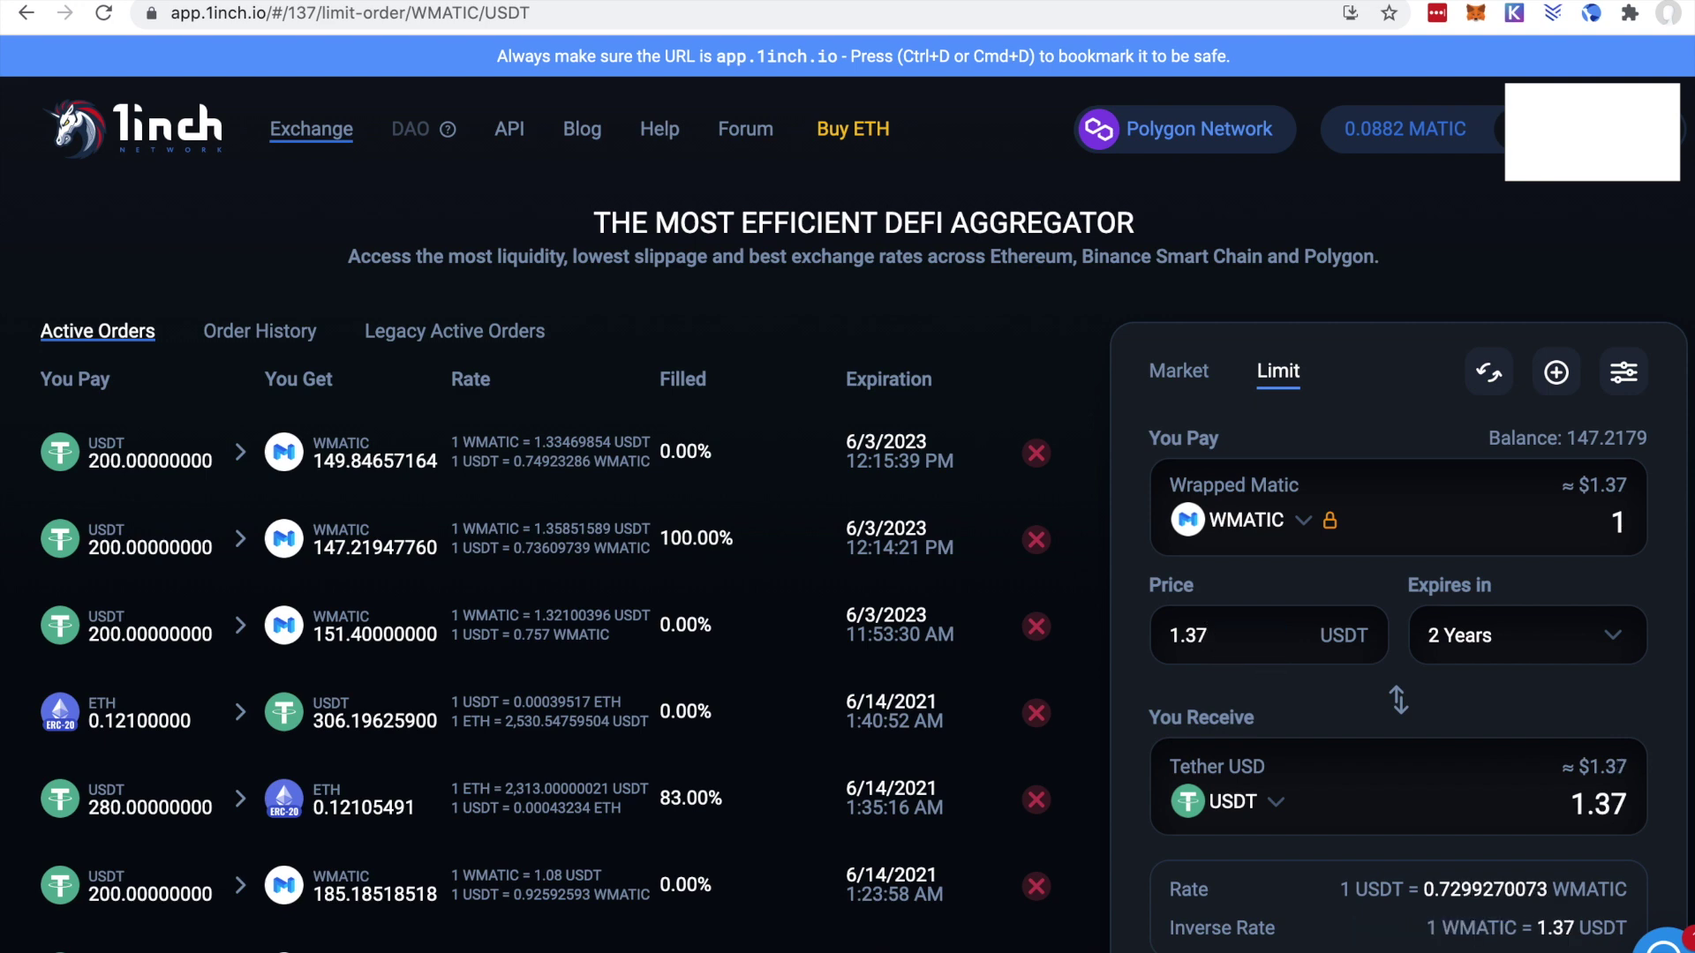
Step: Give 1inch permission to use WMATIC, confirm the spending approval in MetaMask and dismiss the submission notice
scroll(1276, 765, down, 2)
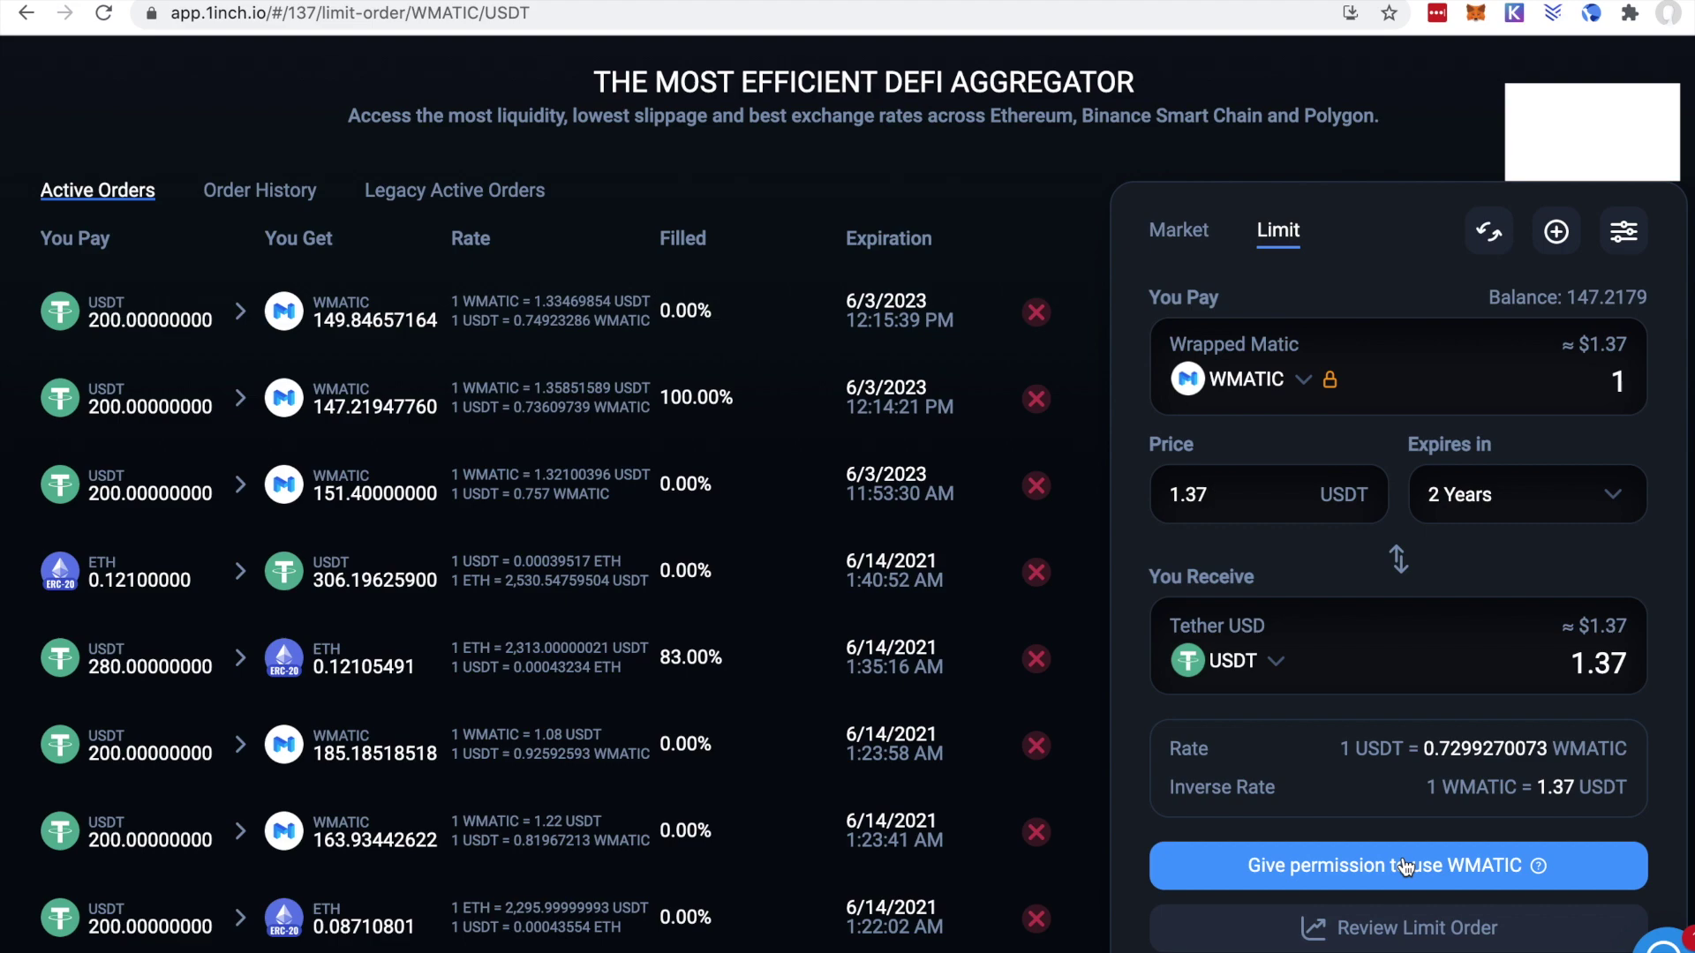
click(1405, 865)
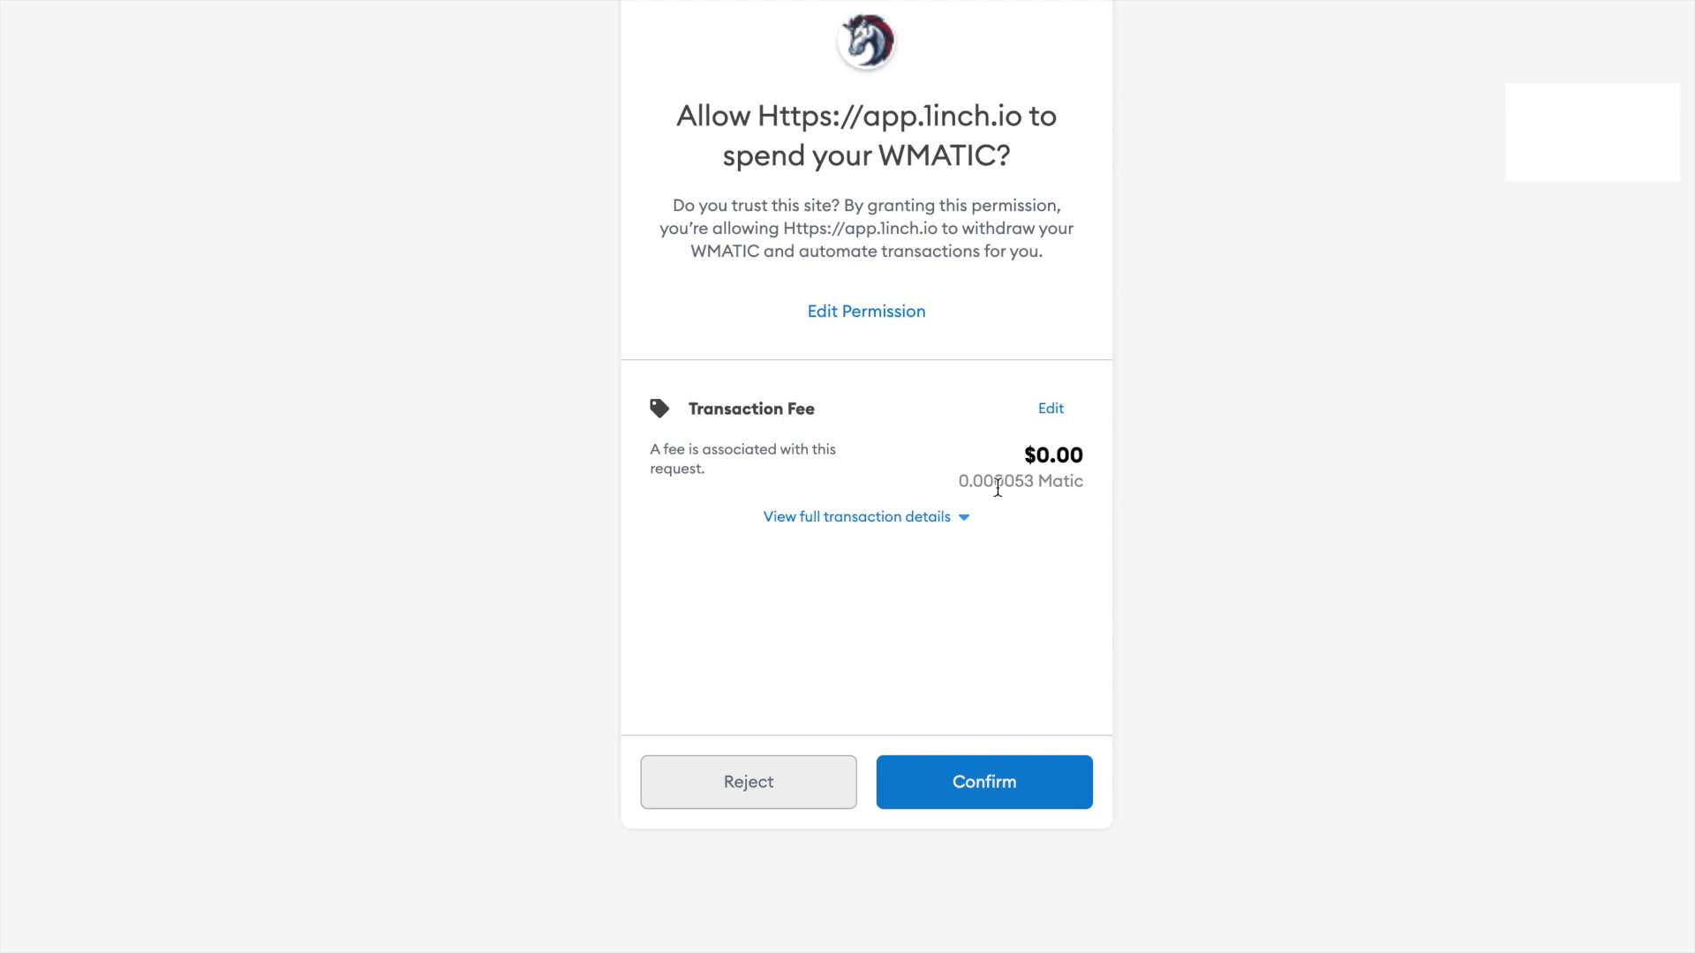
click(977, 782)
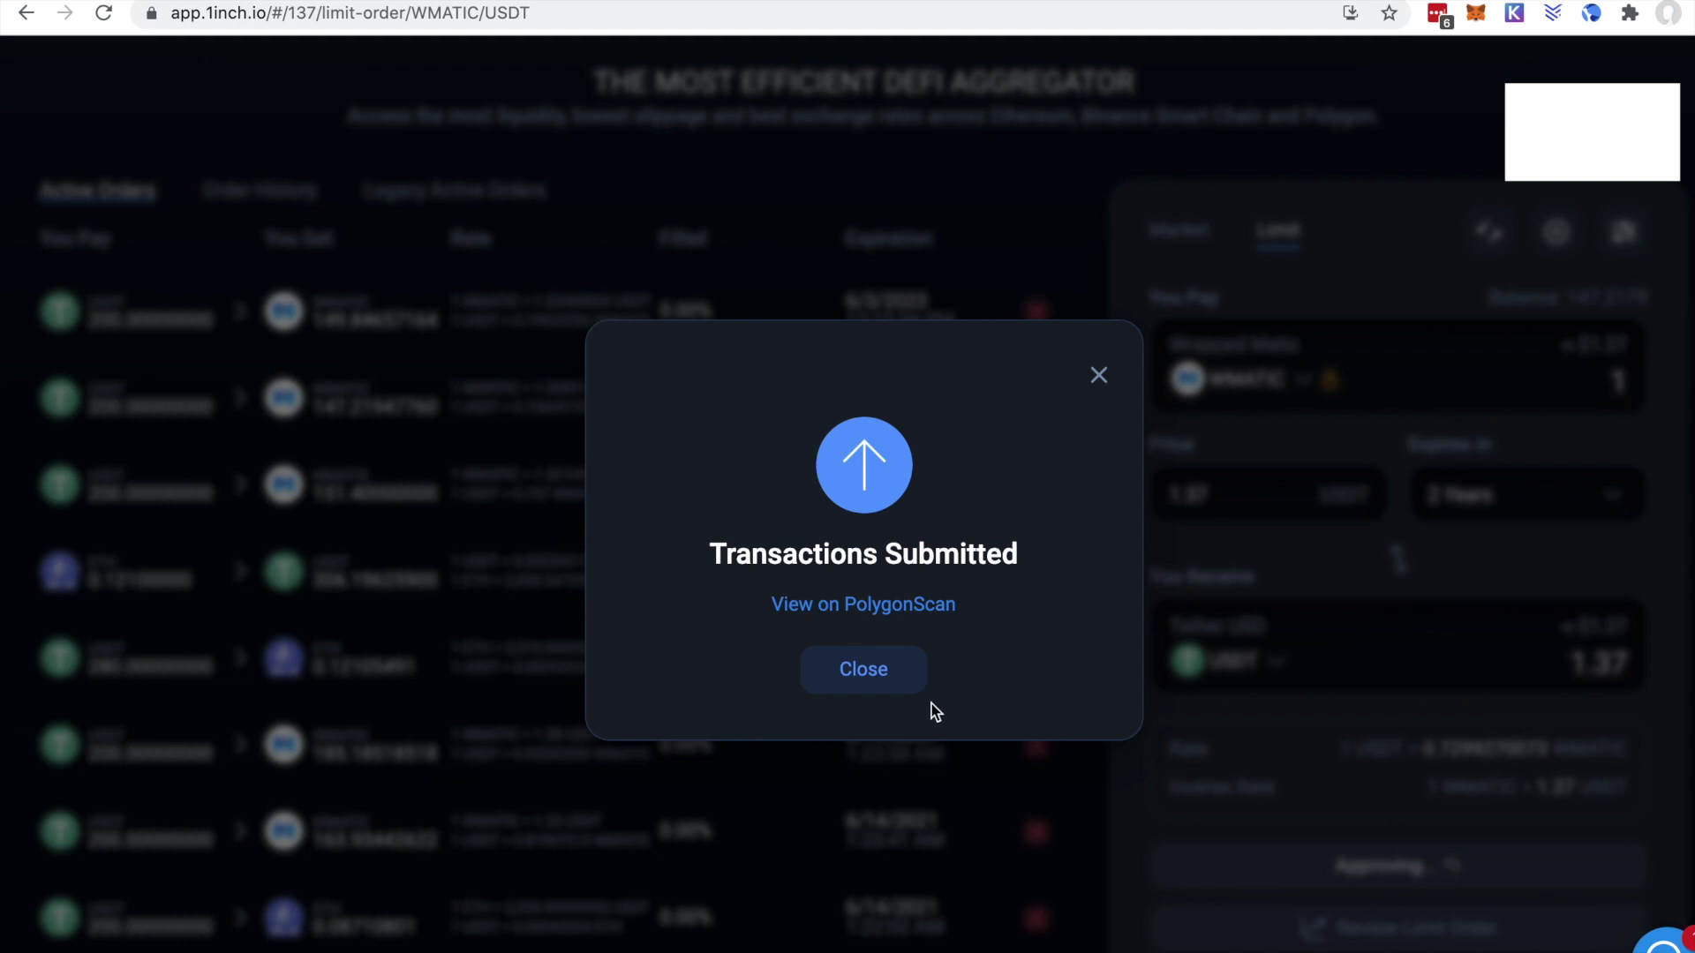
click(887, 682)
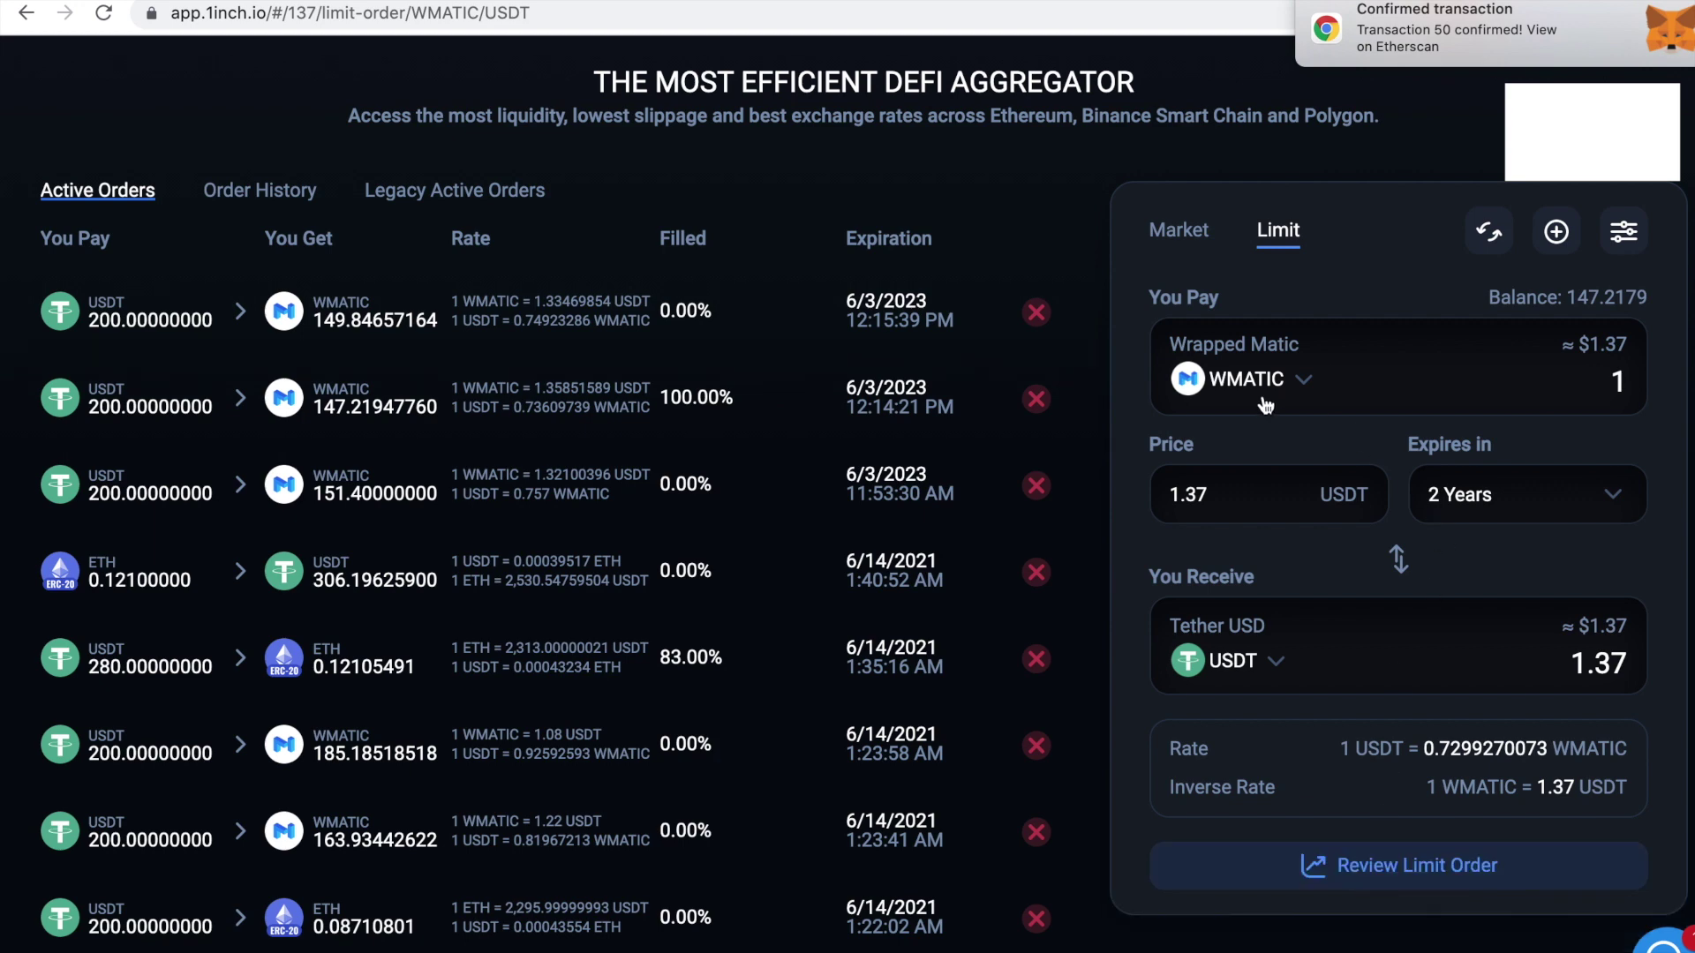
Step: Review and verify the limit order of 1 WMATIC for 1.37 USDT, sign it in MetaMask and close the submission notice
click(1310, 869)
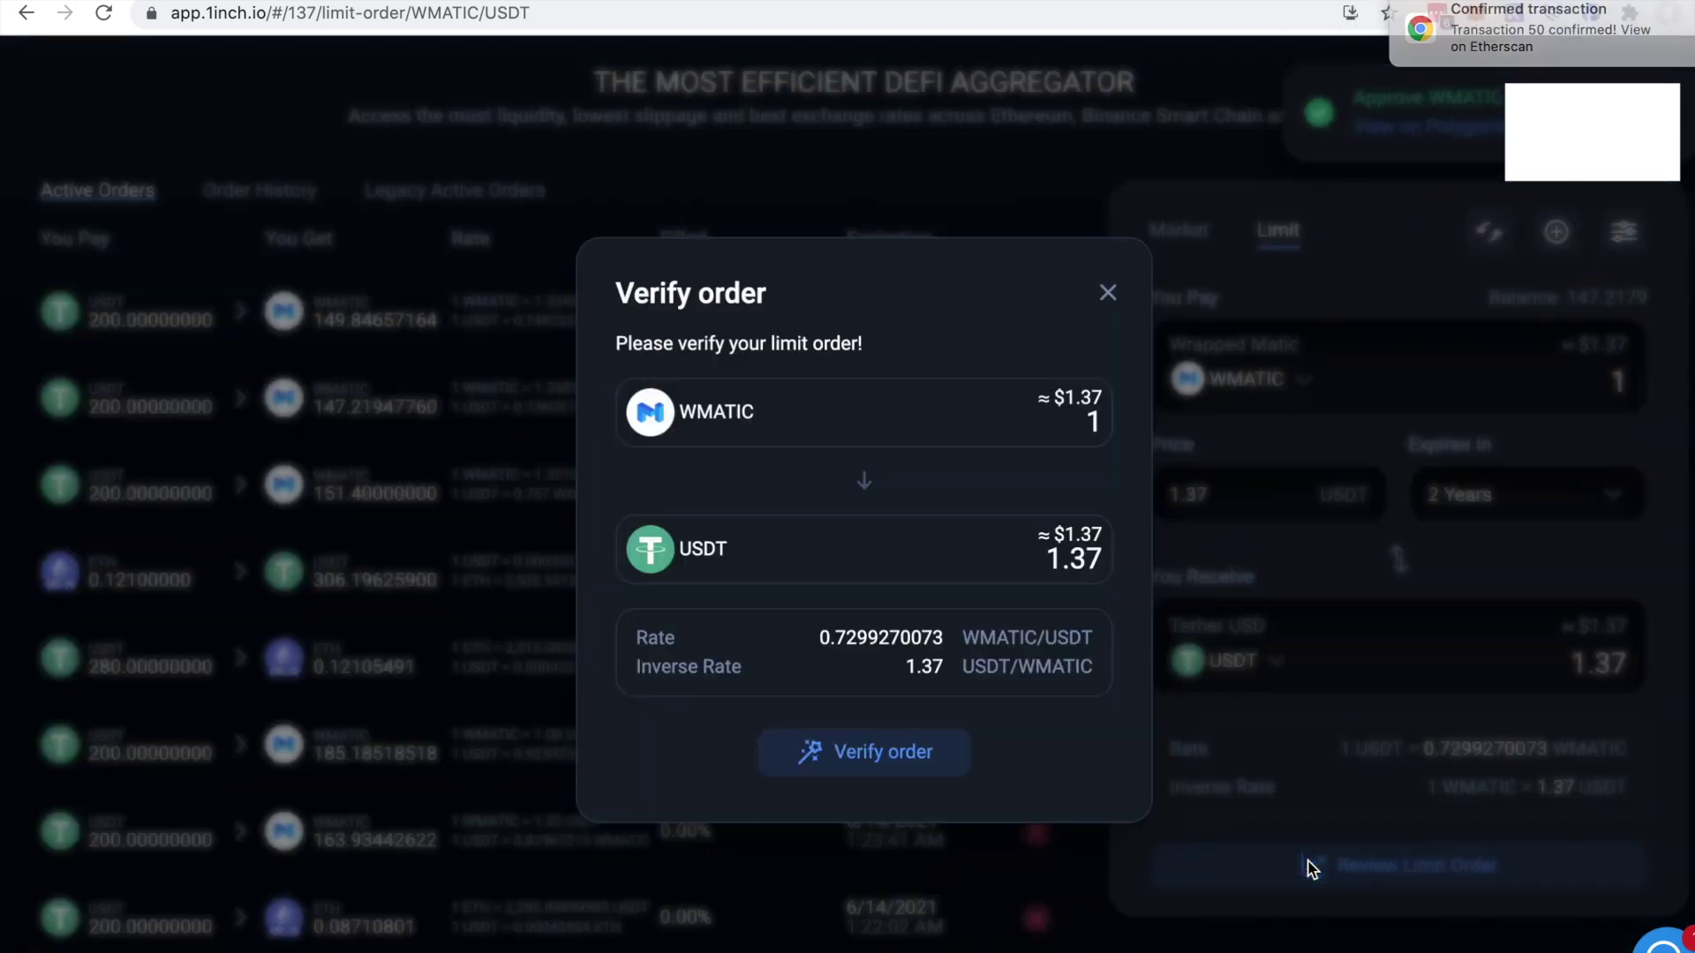
click(817, 764)
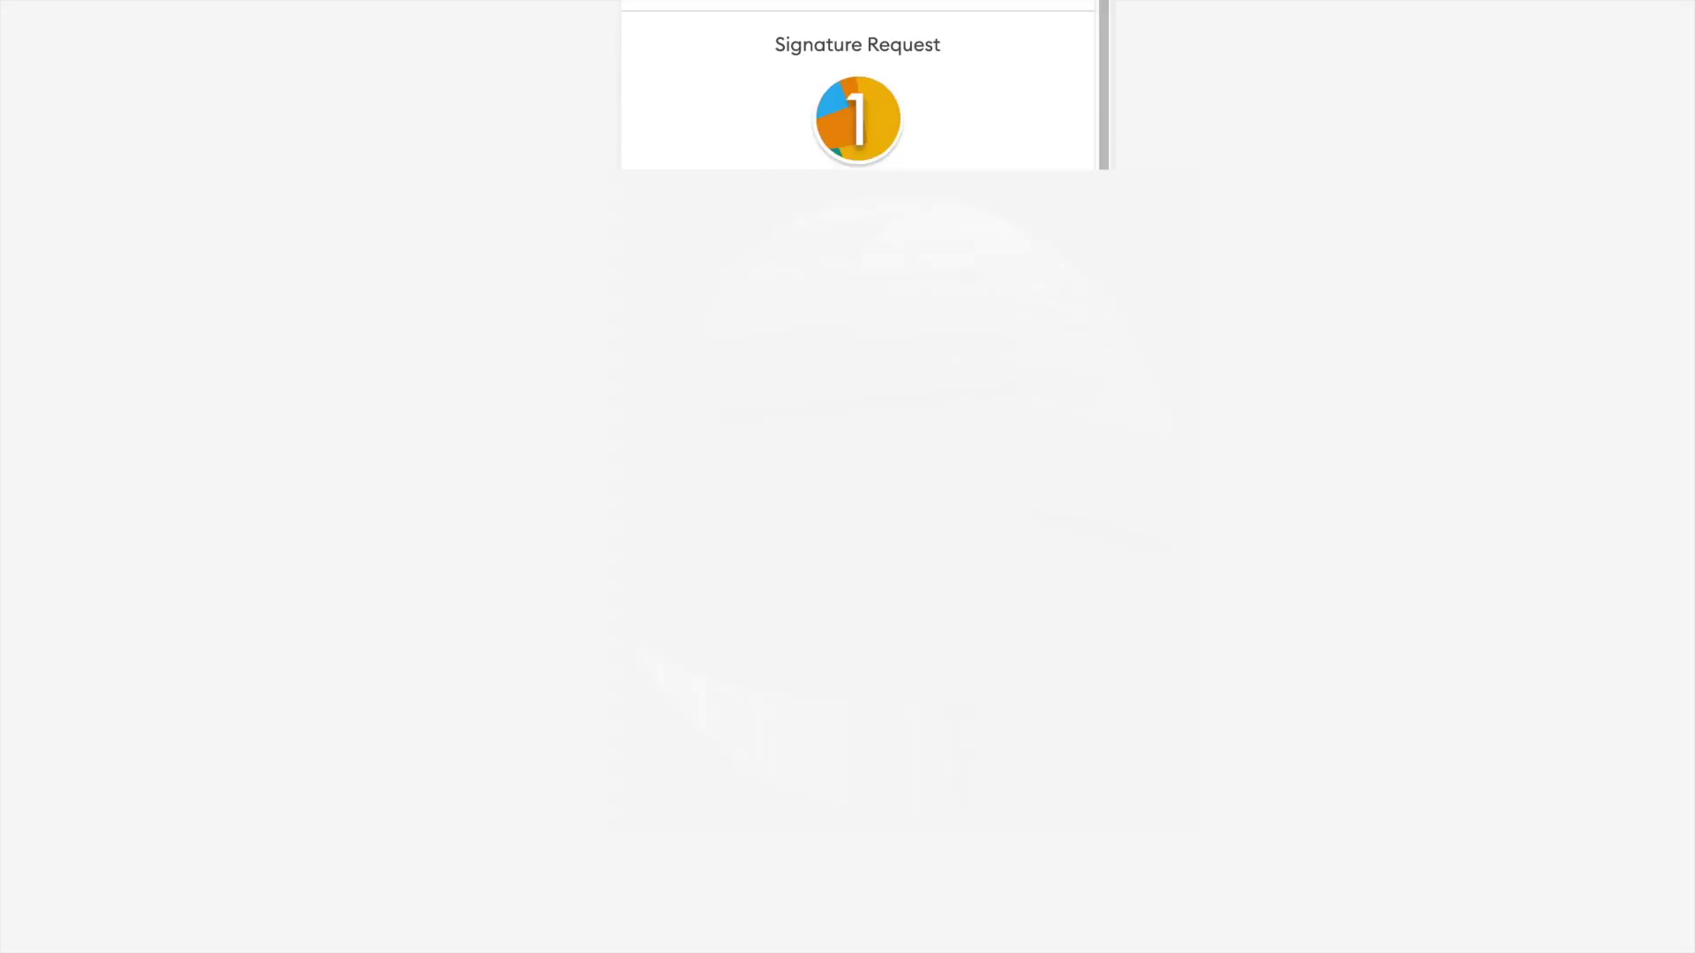
scroll(851, 66, up, 1)
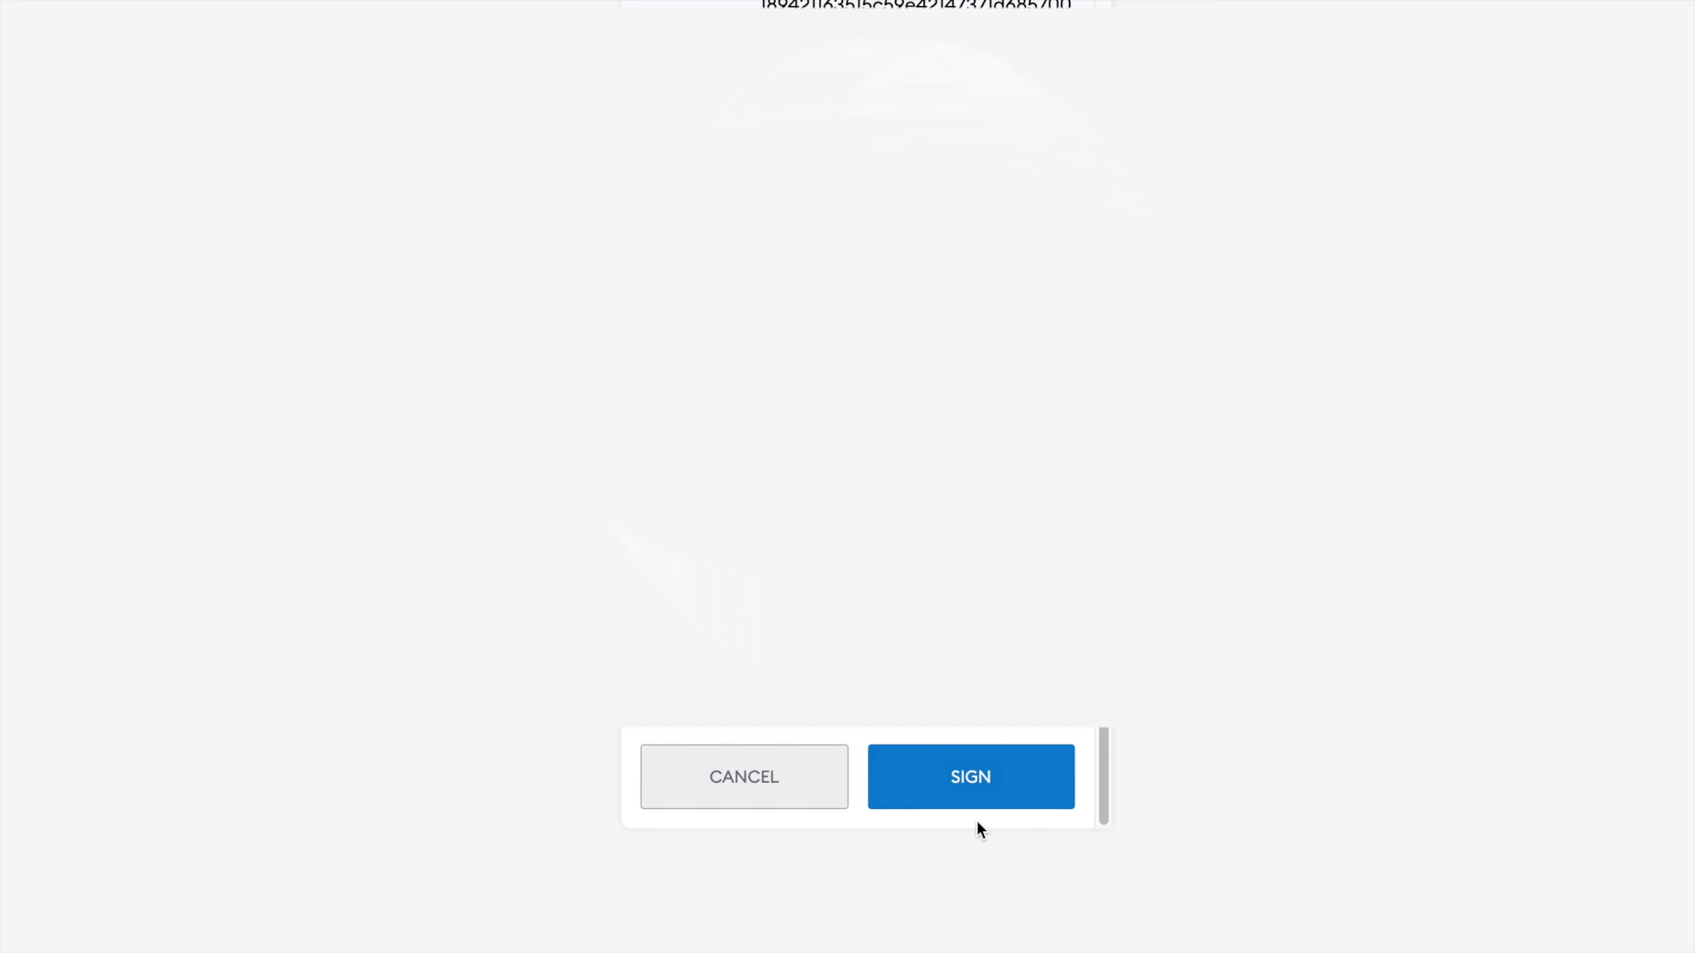
click(961, 775)
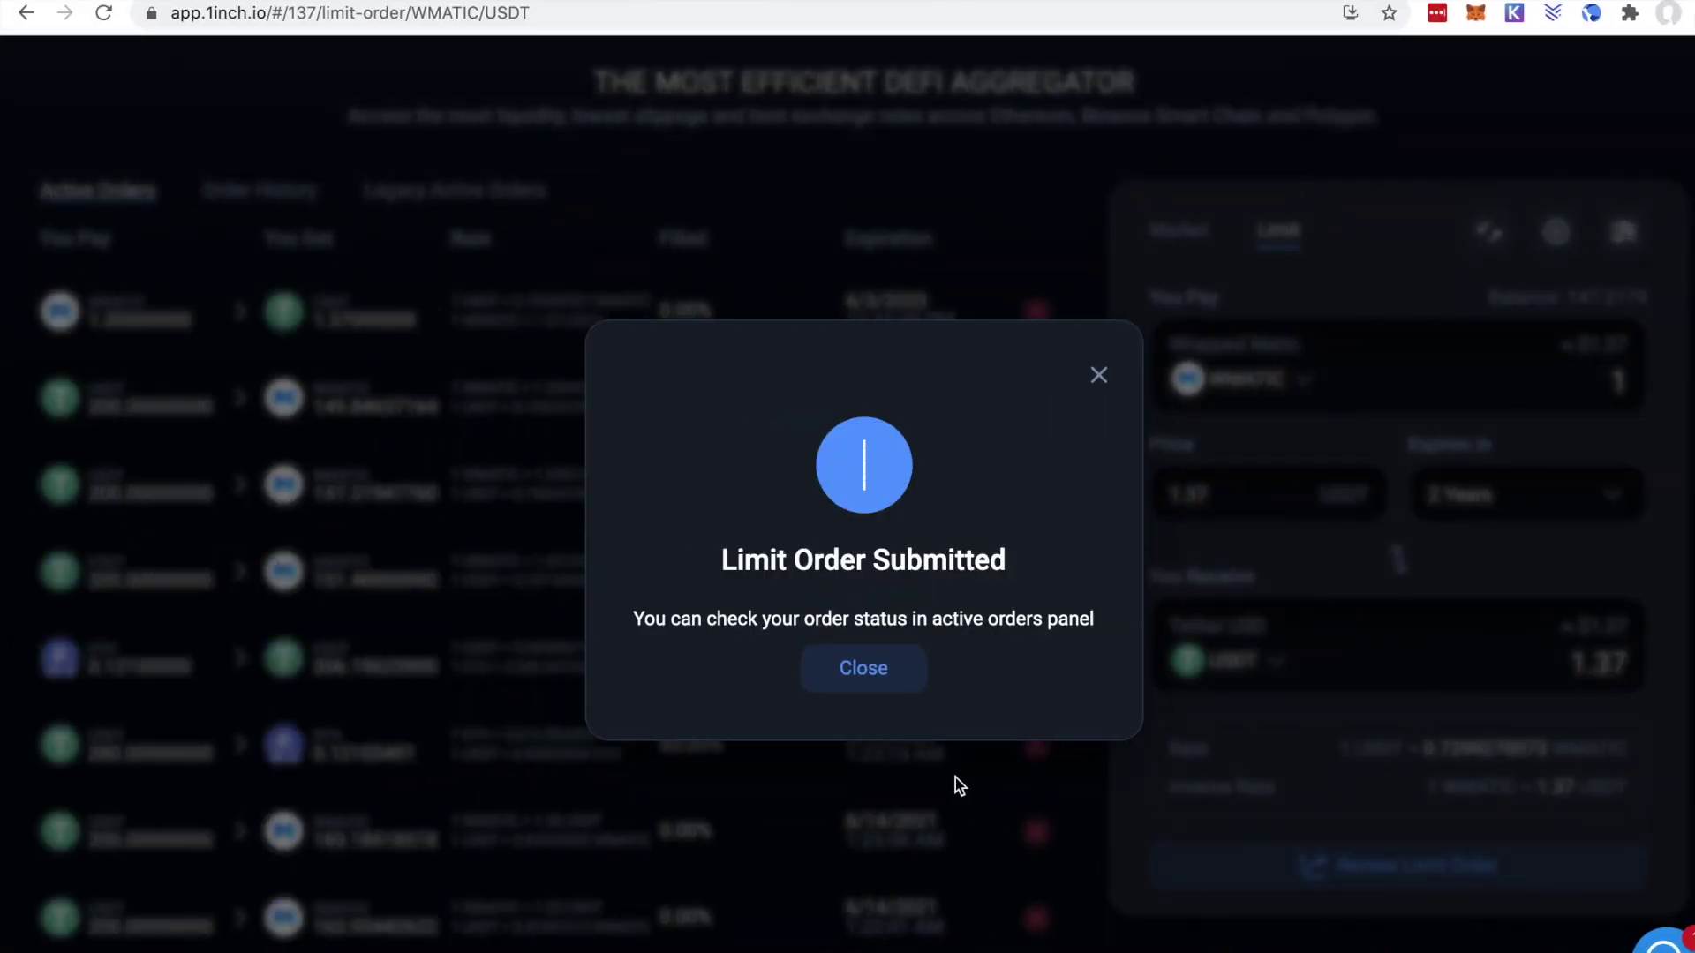
click(890, 684)
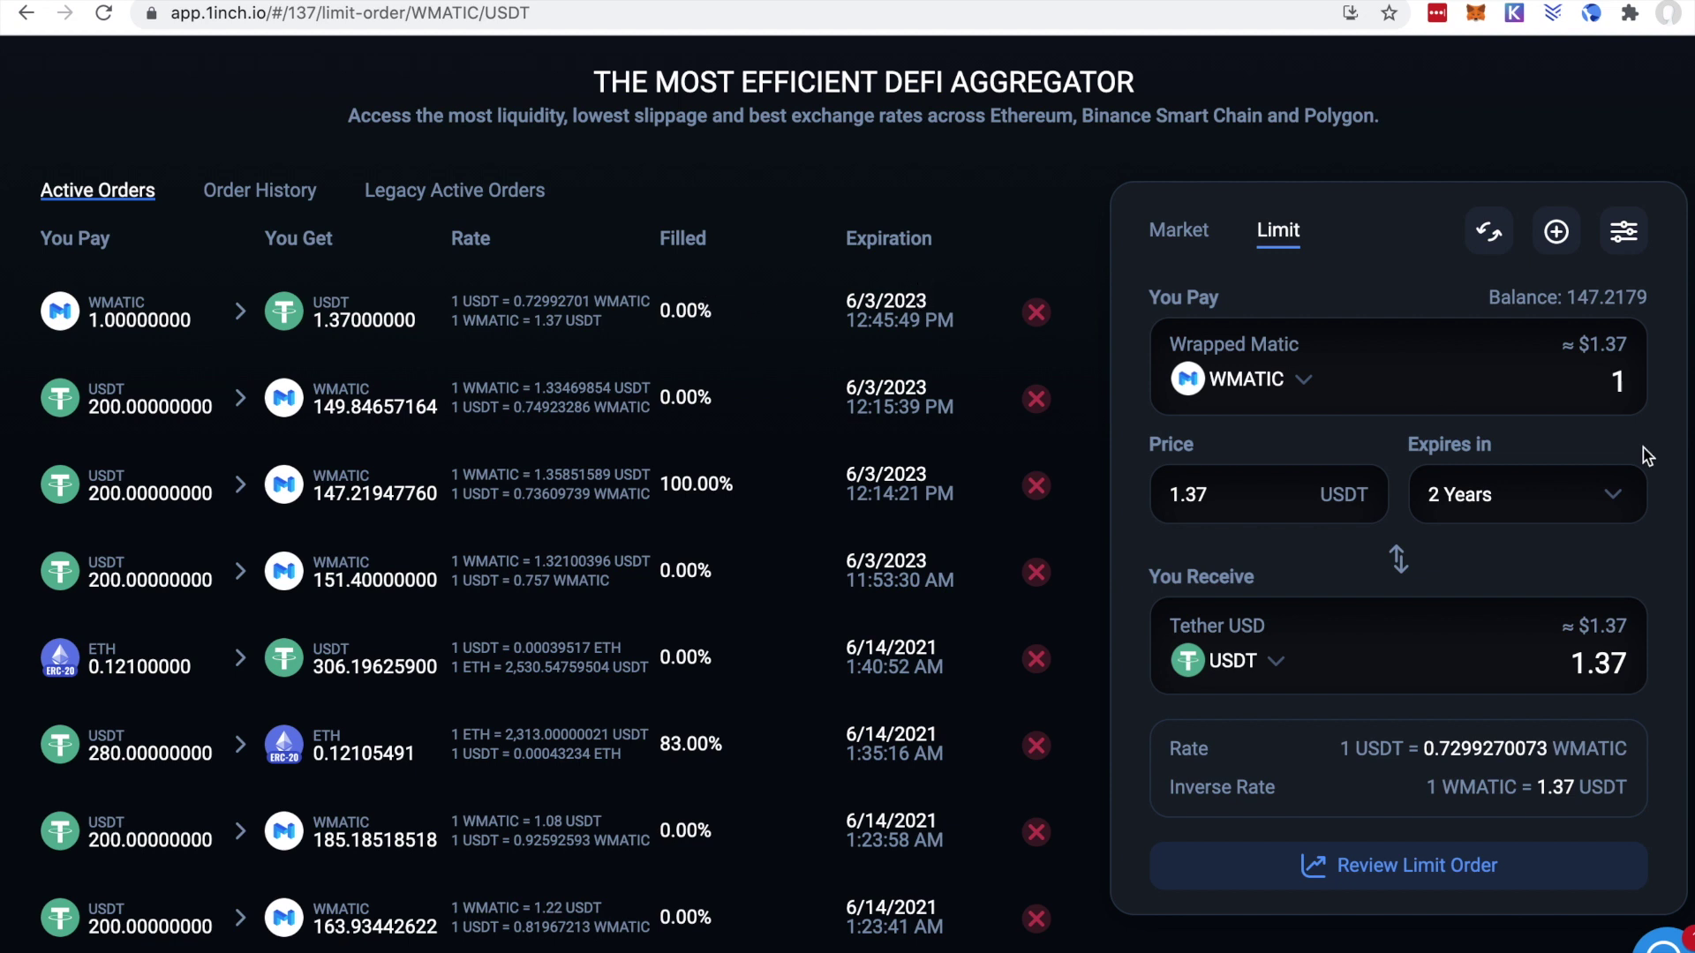
Step: Look through the limit order's expiration options from 10 Minutes to Custom, keeping 2 Years
click(1437, 496)
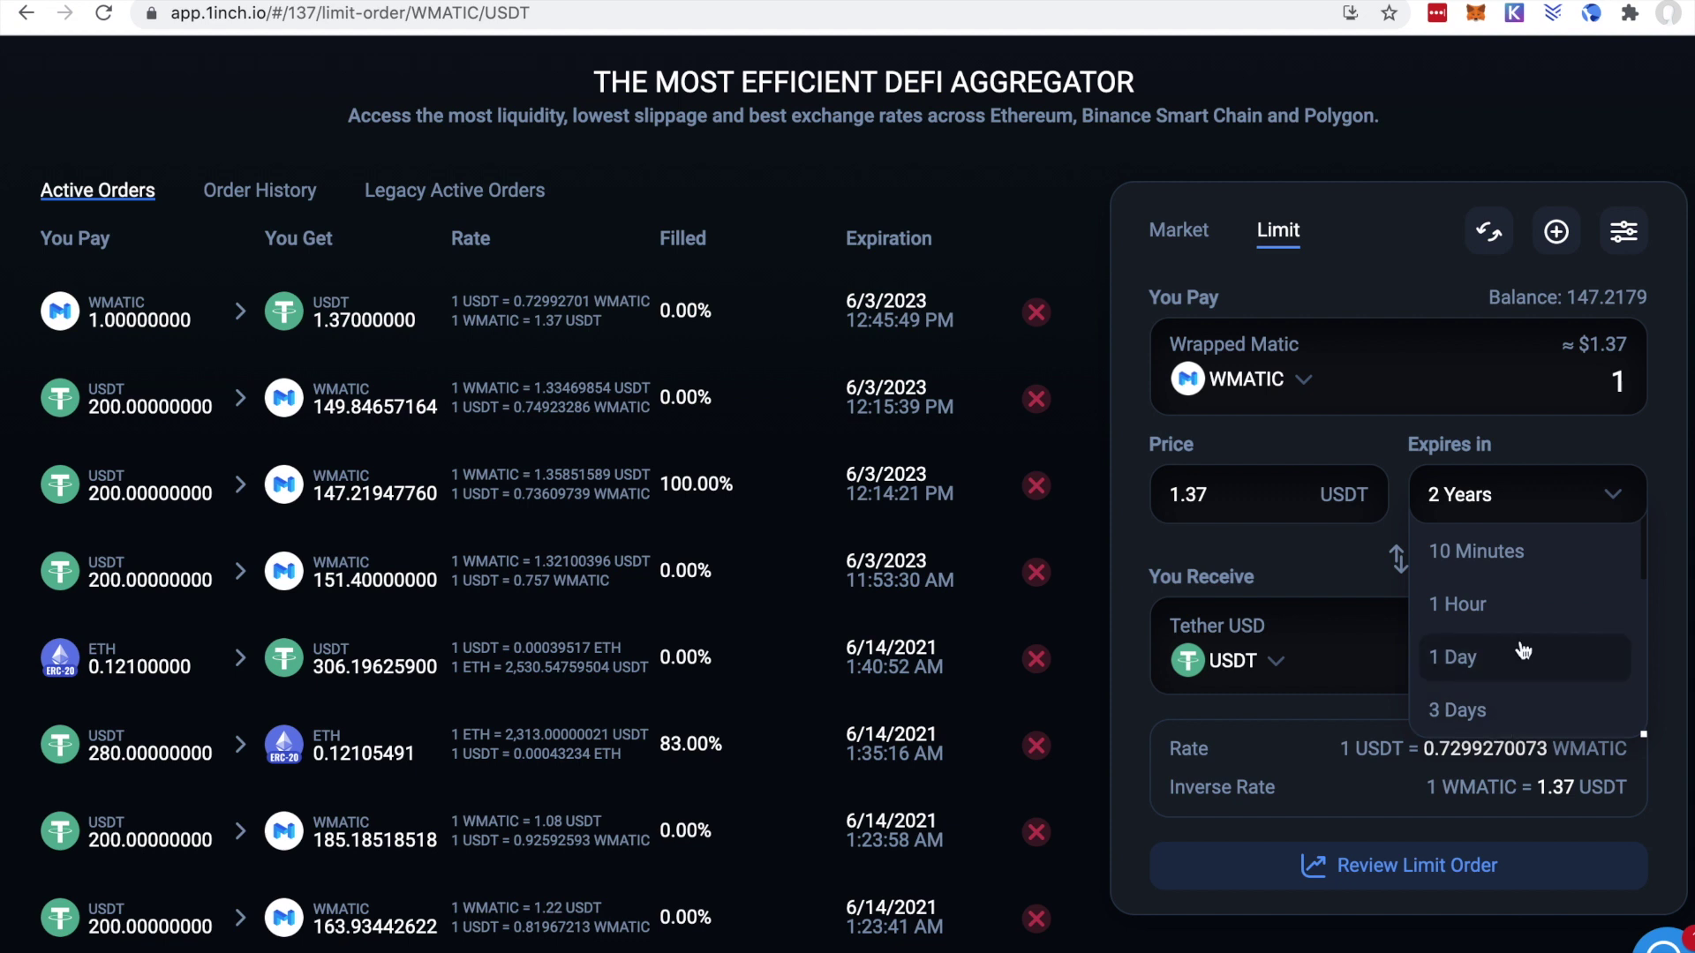
scroll(1523, 654, down, 5)
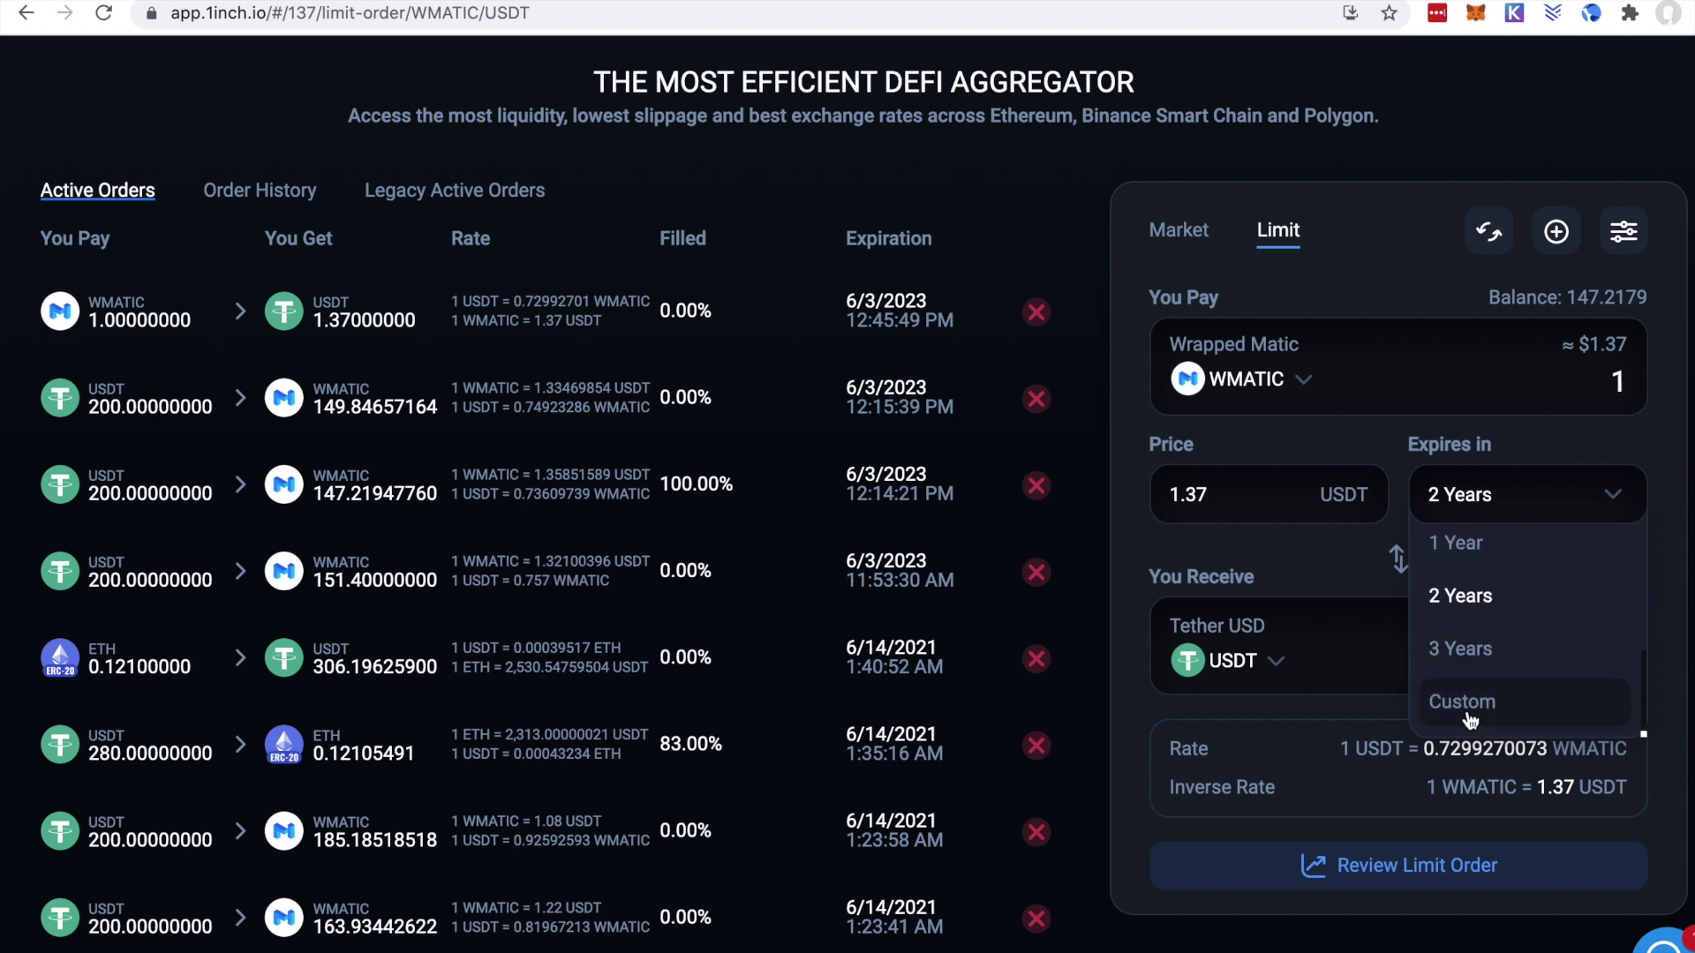
click(1358, 453)
Step: Switch to TradingView, close the symbol search and compare the MATICUSDT price with the 1inch limit order's price
key(alt+Tab)
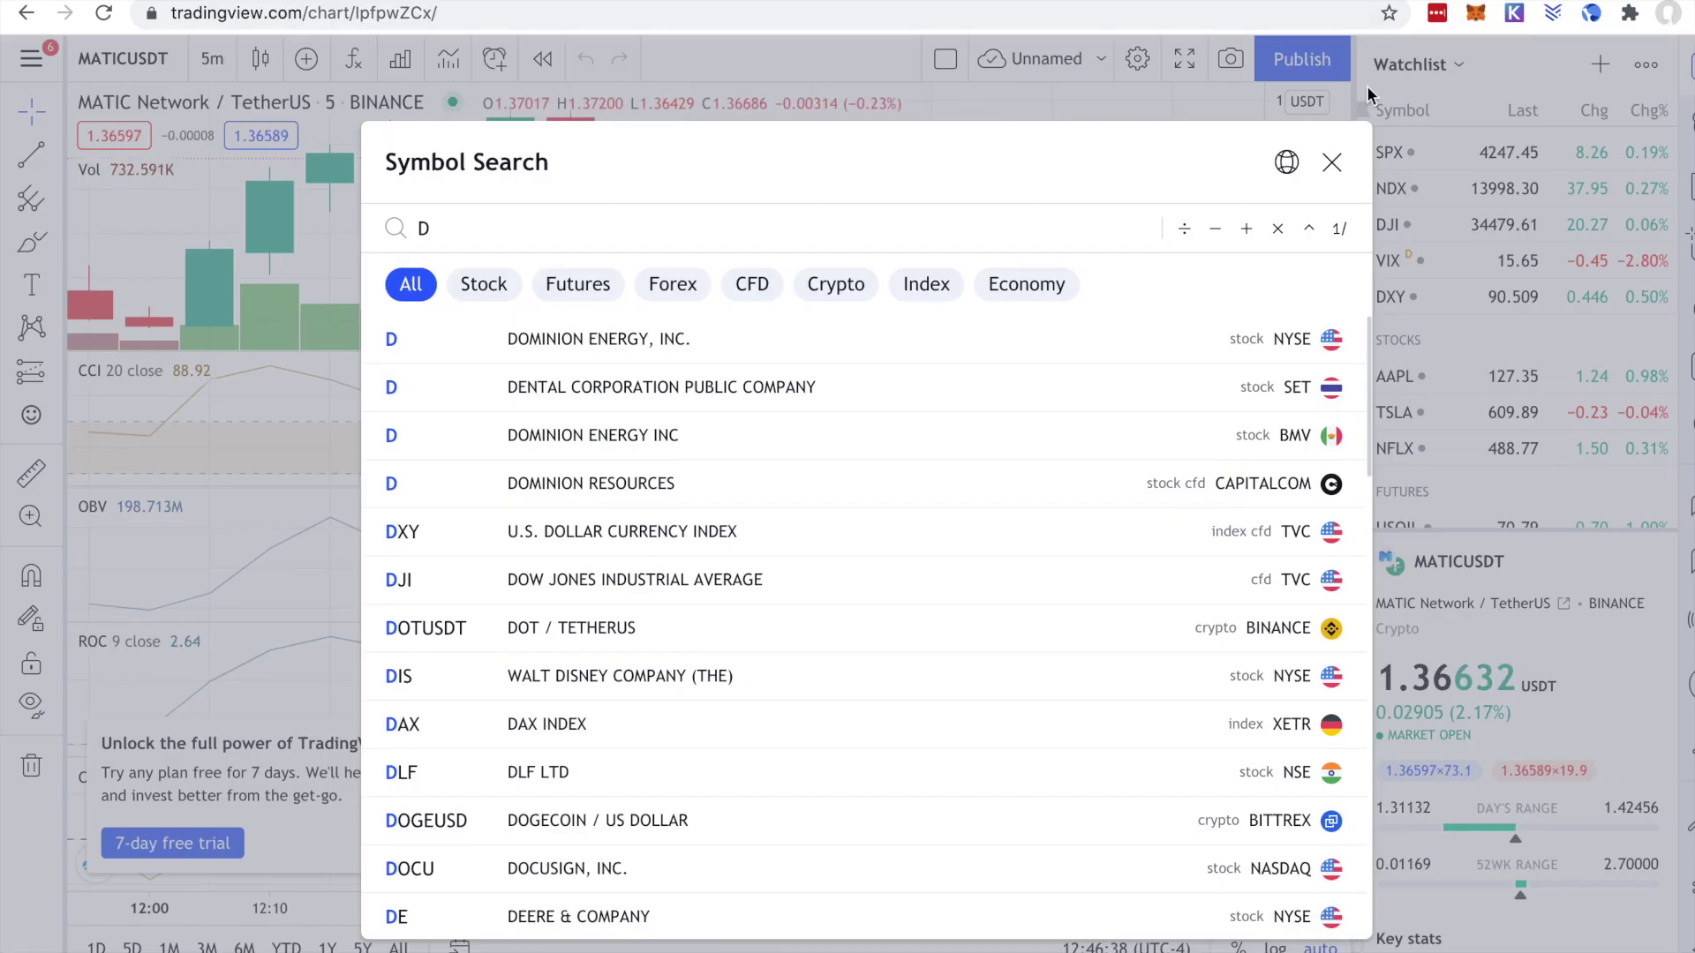
click(1332, 163)
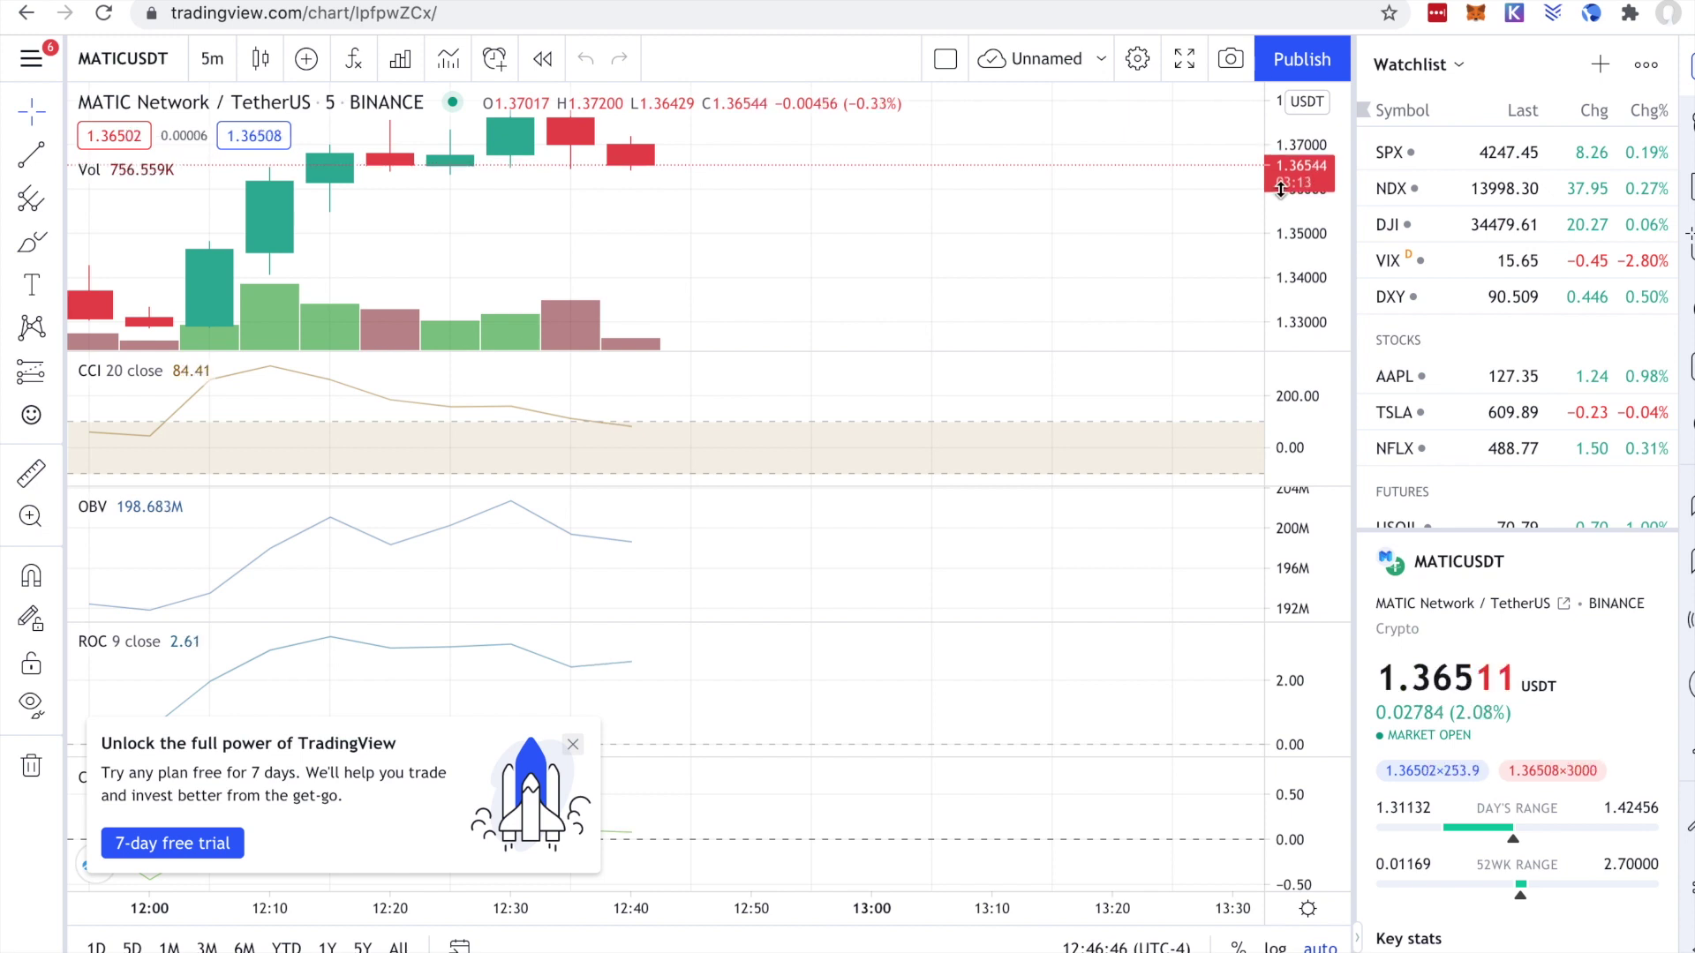
click(1443, 2)
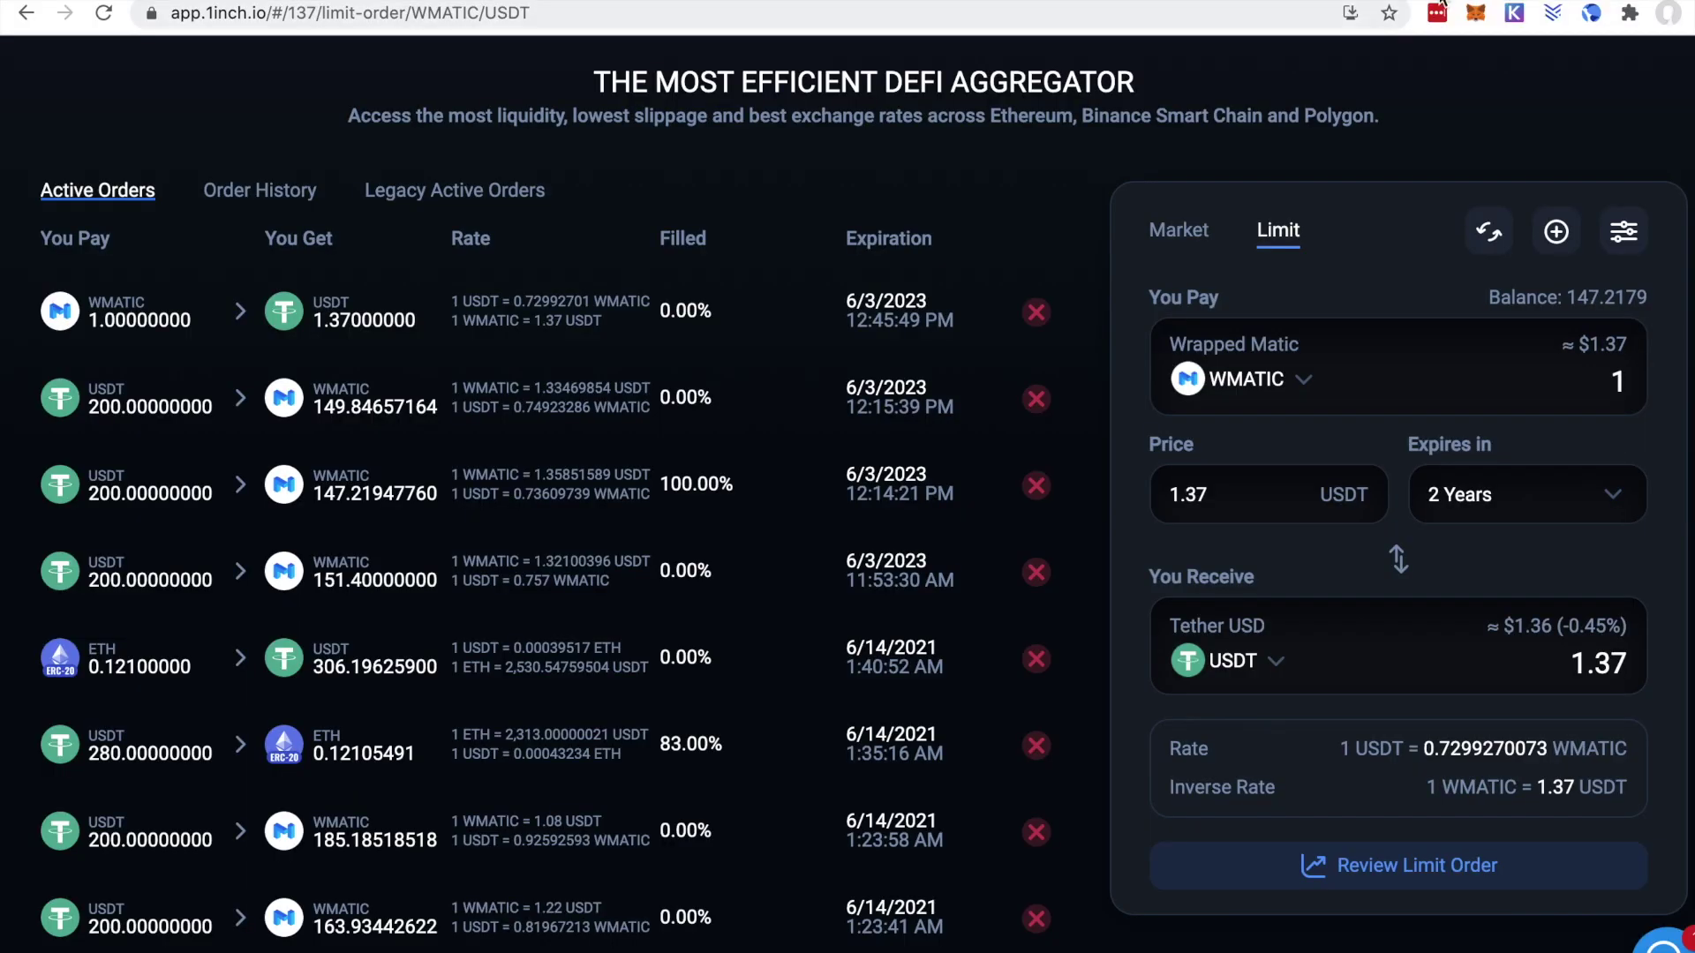
click(1205, 2)
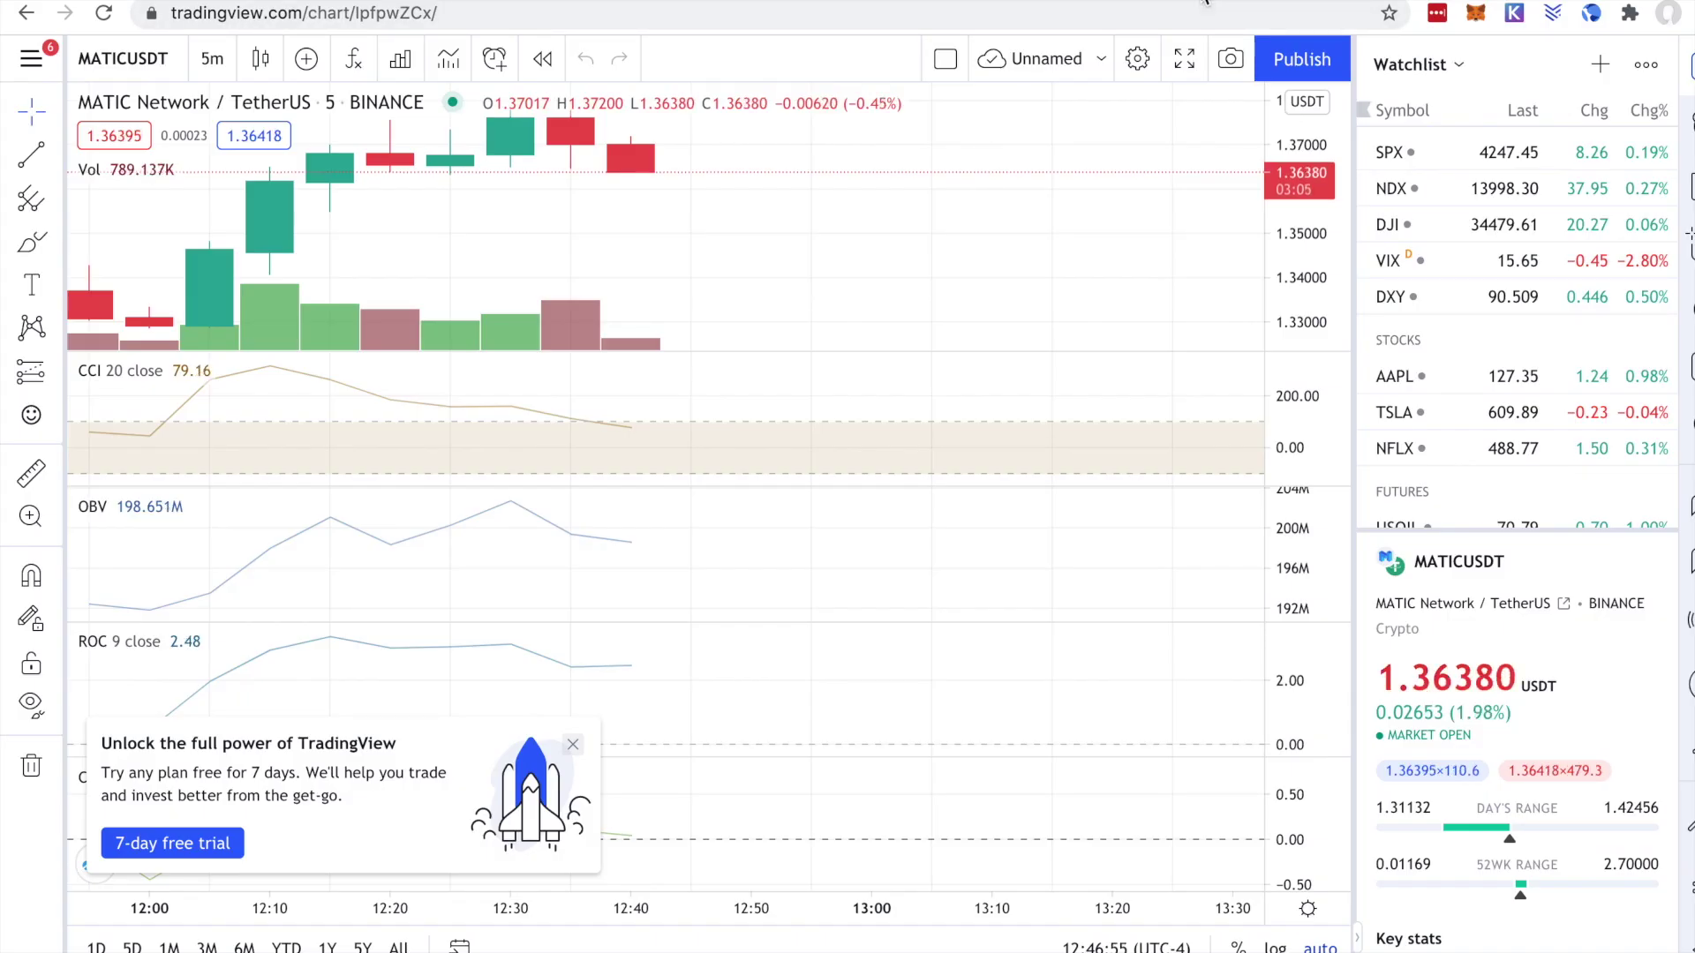
click(1204, 2)
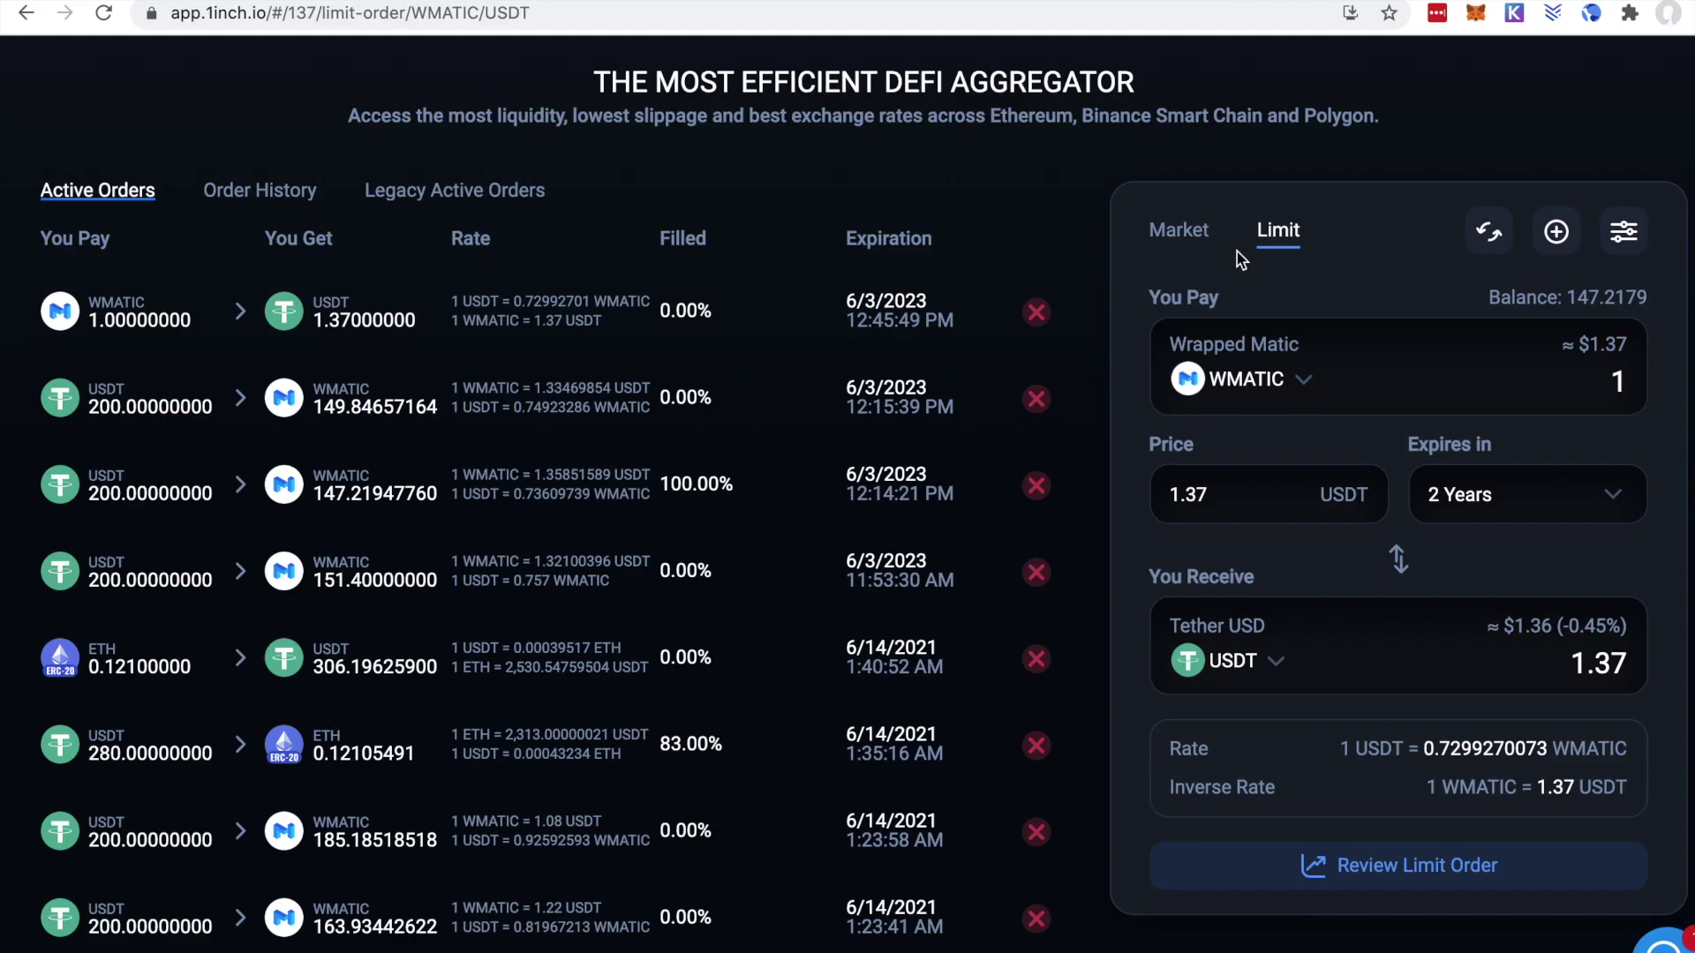
Step: Set the price to 1.36 USDT, submit the new 1 WMATIC limit order and close the submission notice
click(1213, 492)
key(BackSpace)
text(6)
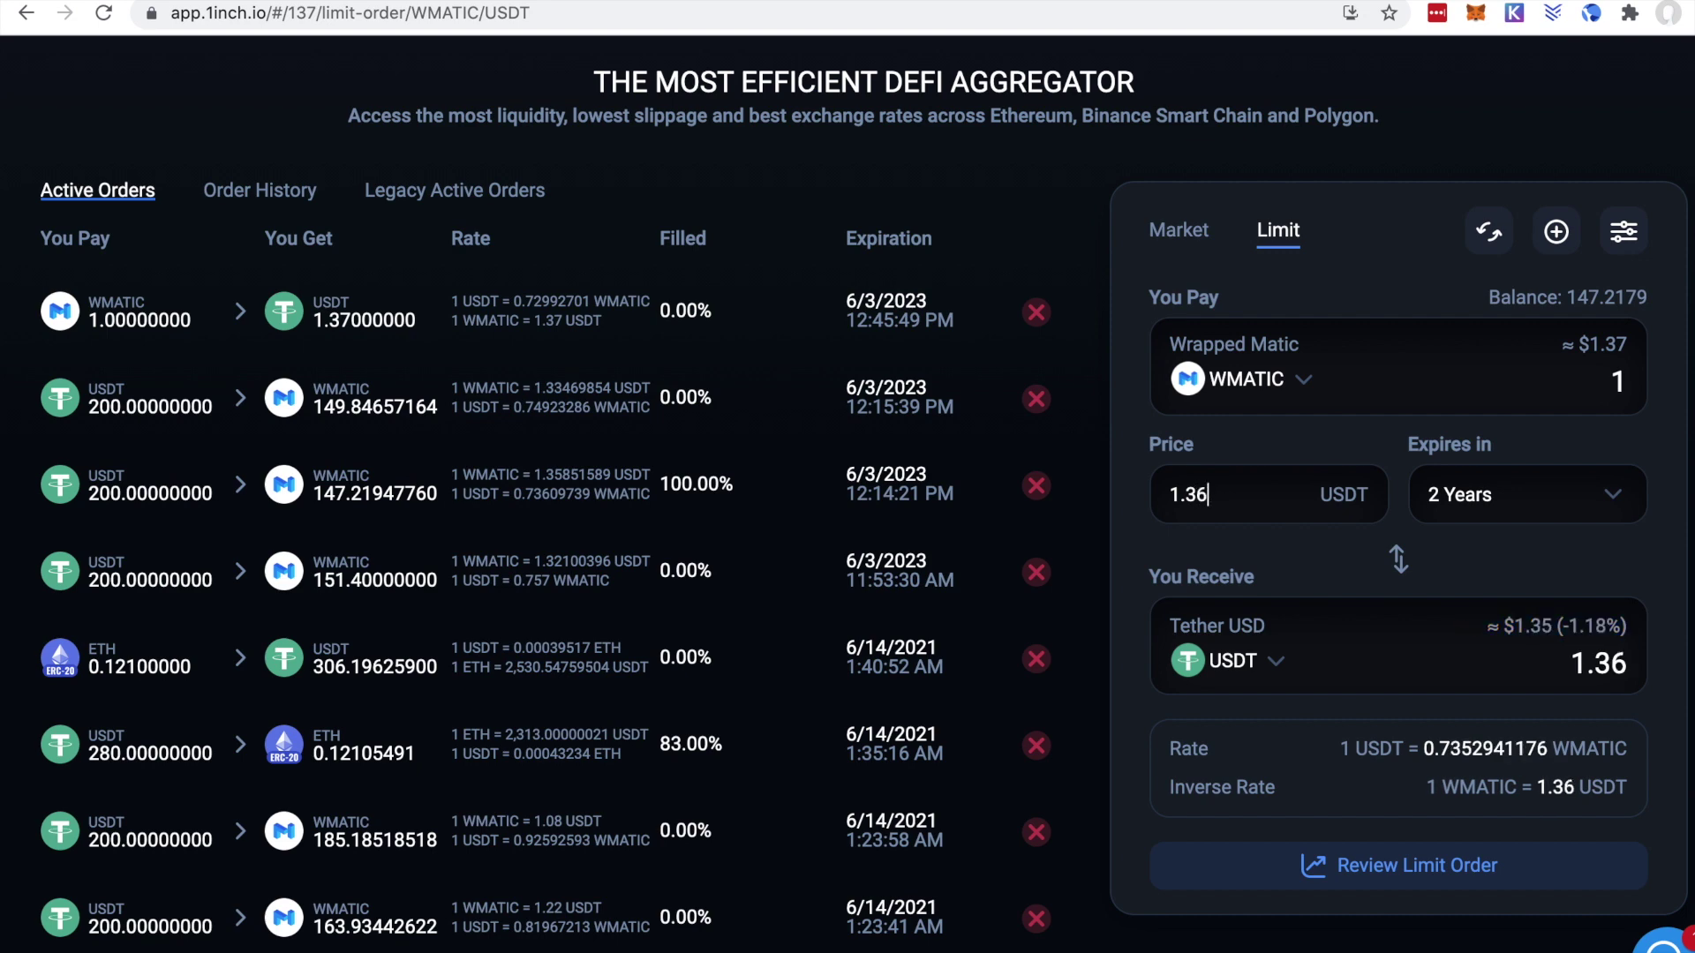
click(1319, 863)
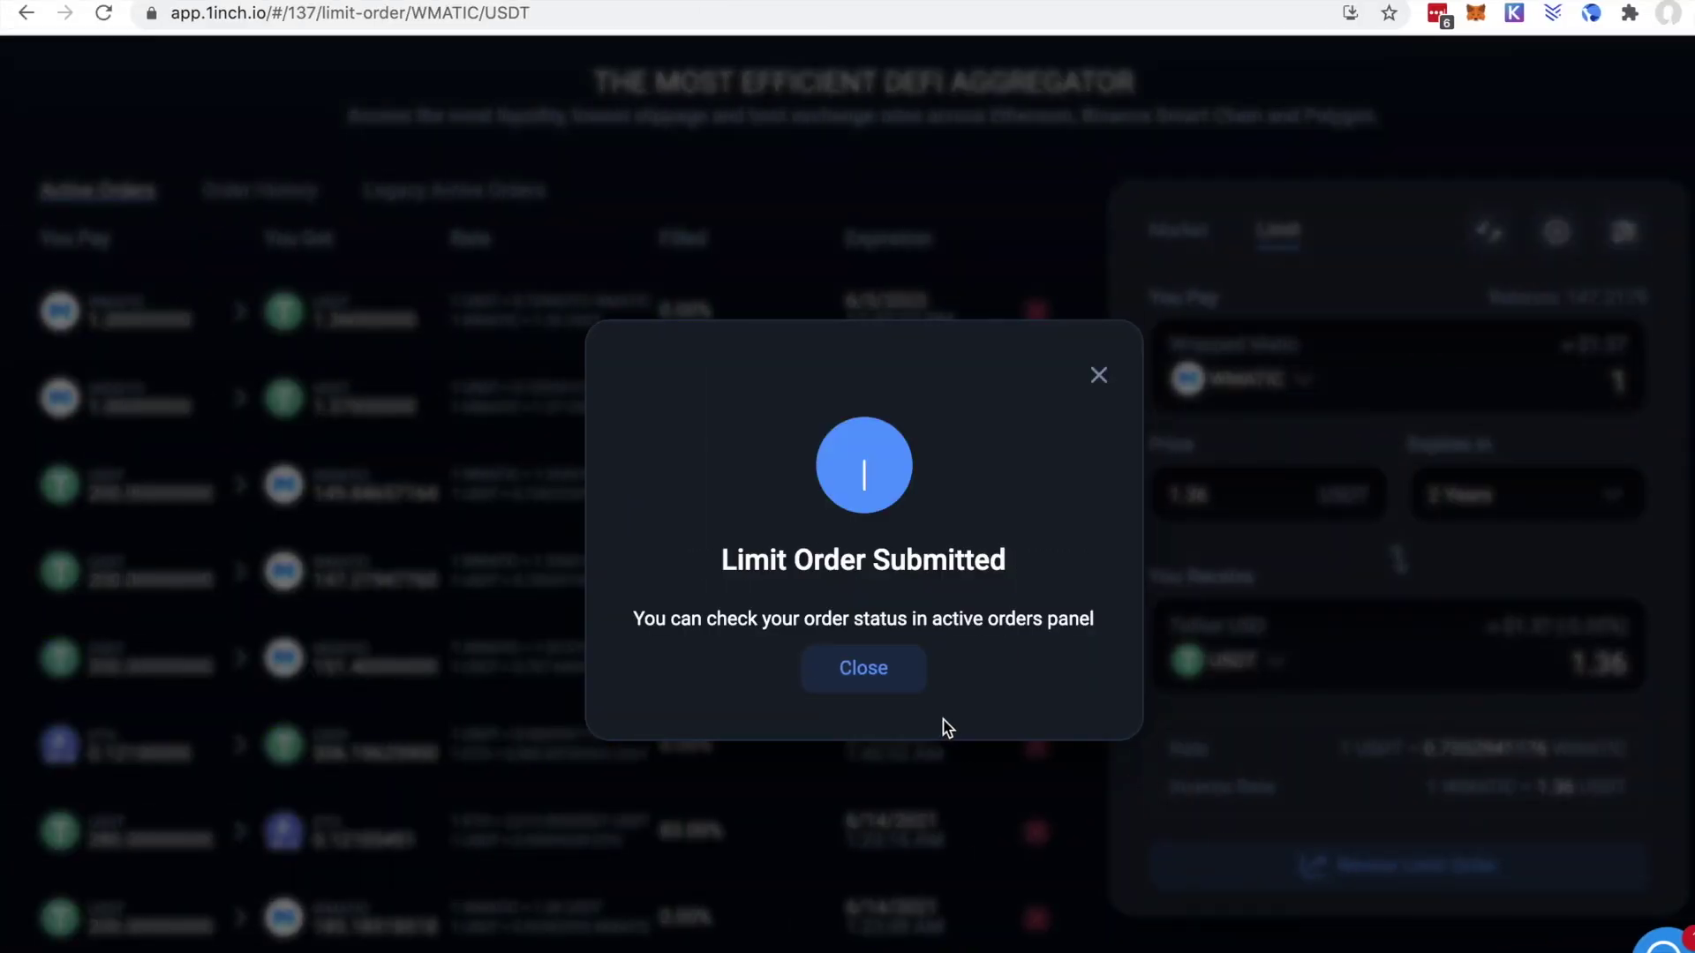
click(865, 676)
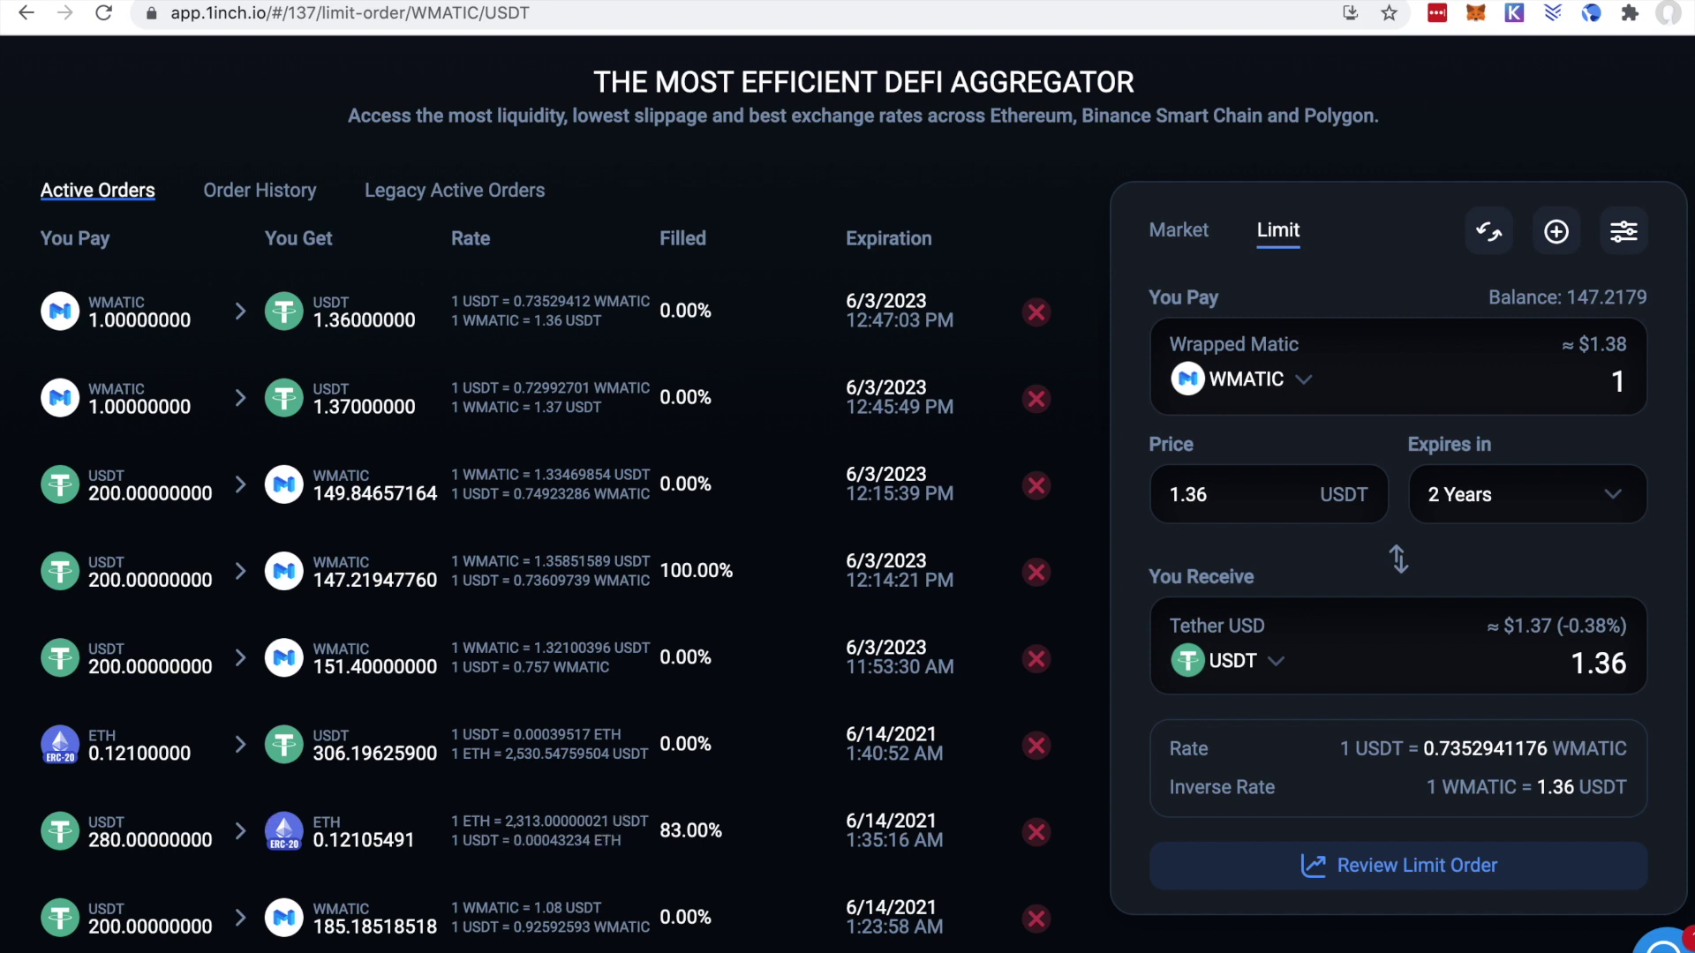
Step: Switch to TradingView, search for ETHUSDT and open the Binance Ethereum / TetherUS chart
click(777, 2)
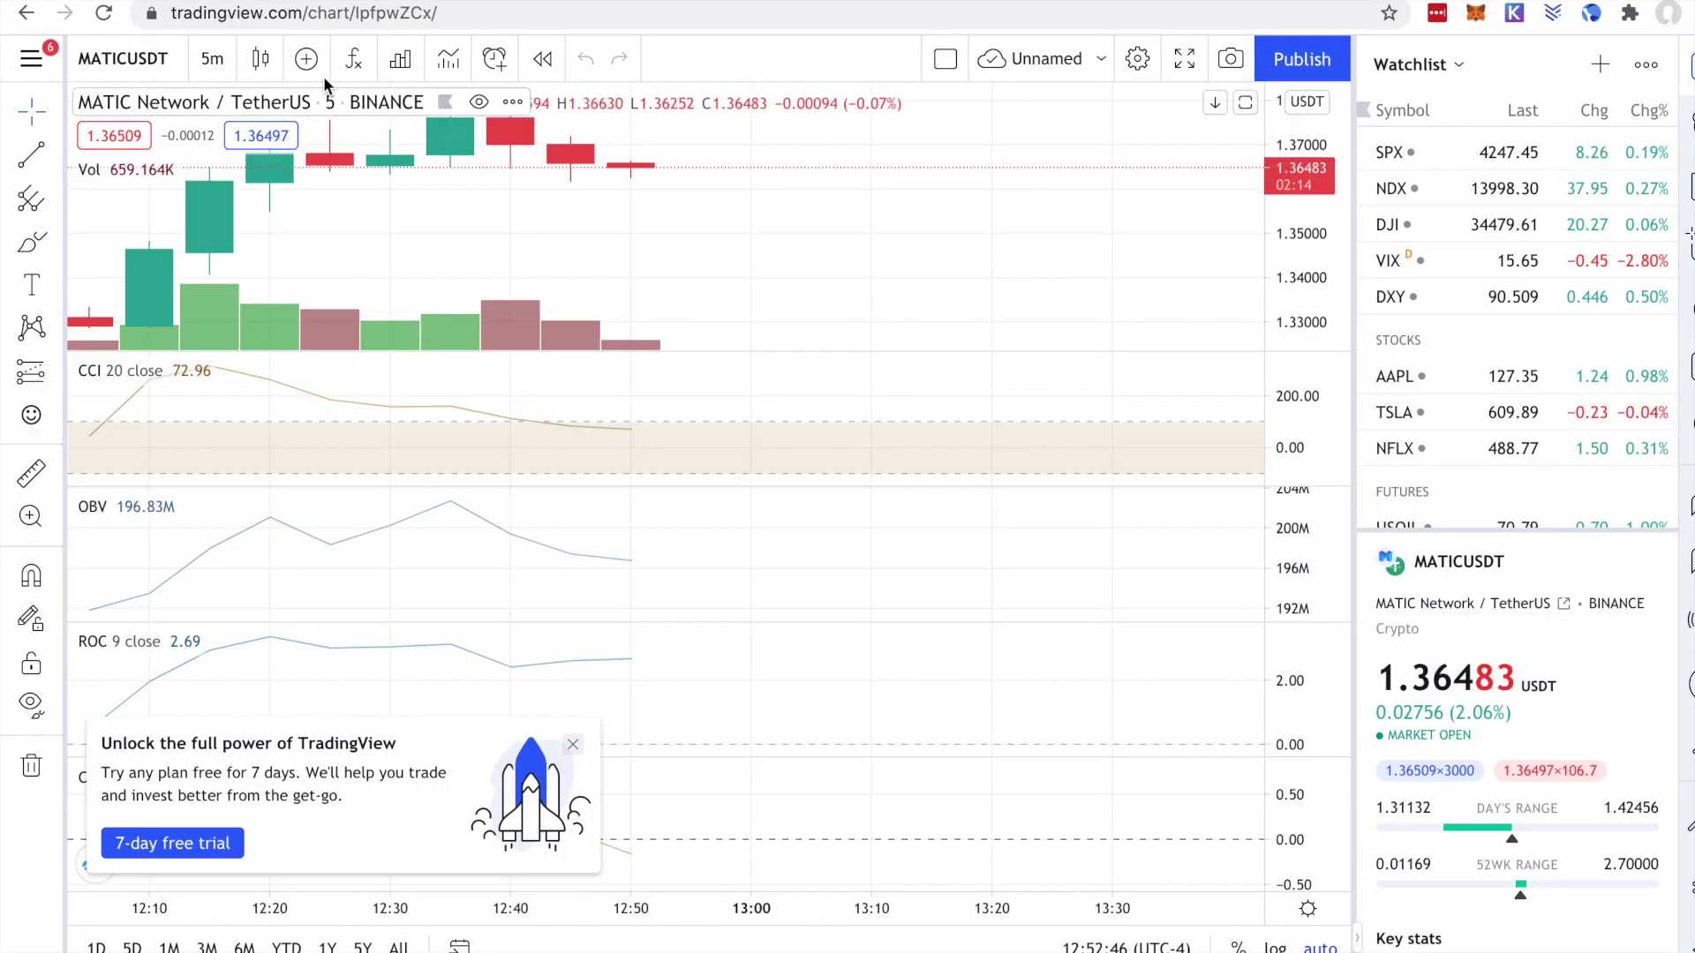
click(209, 62)
text(ETHUSDT)
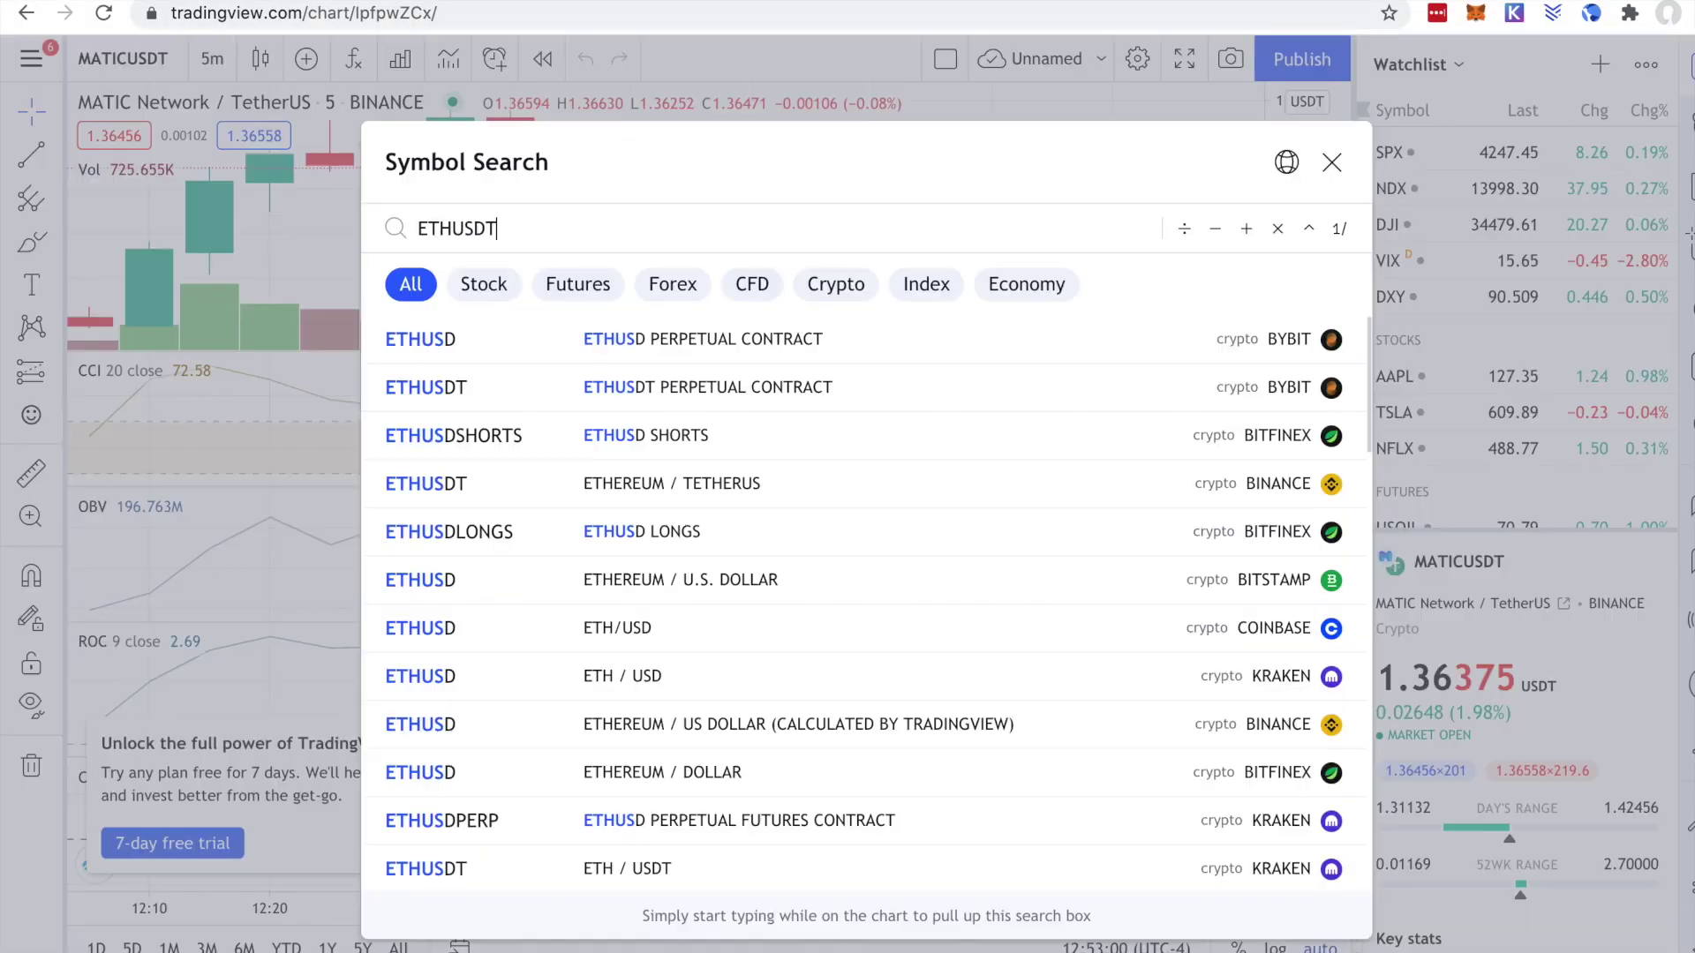
click(528, 328)
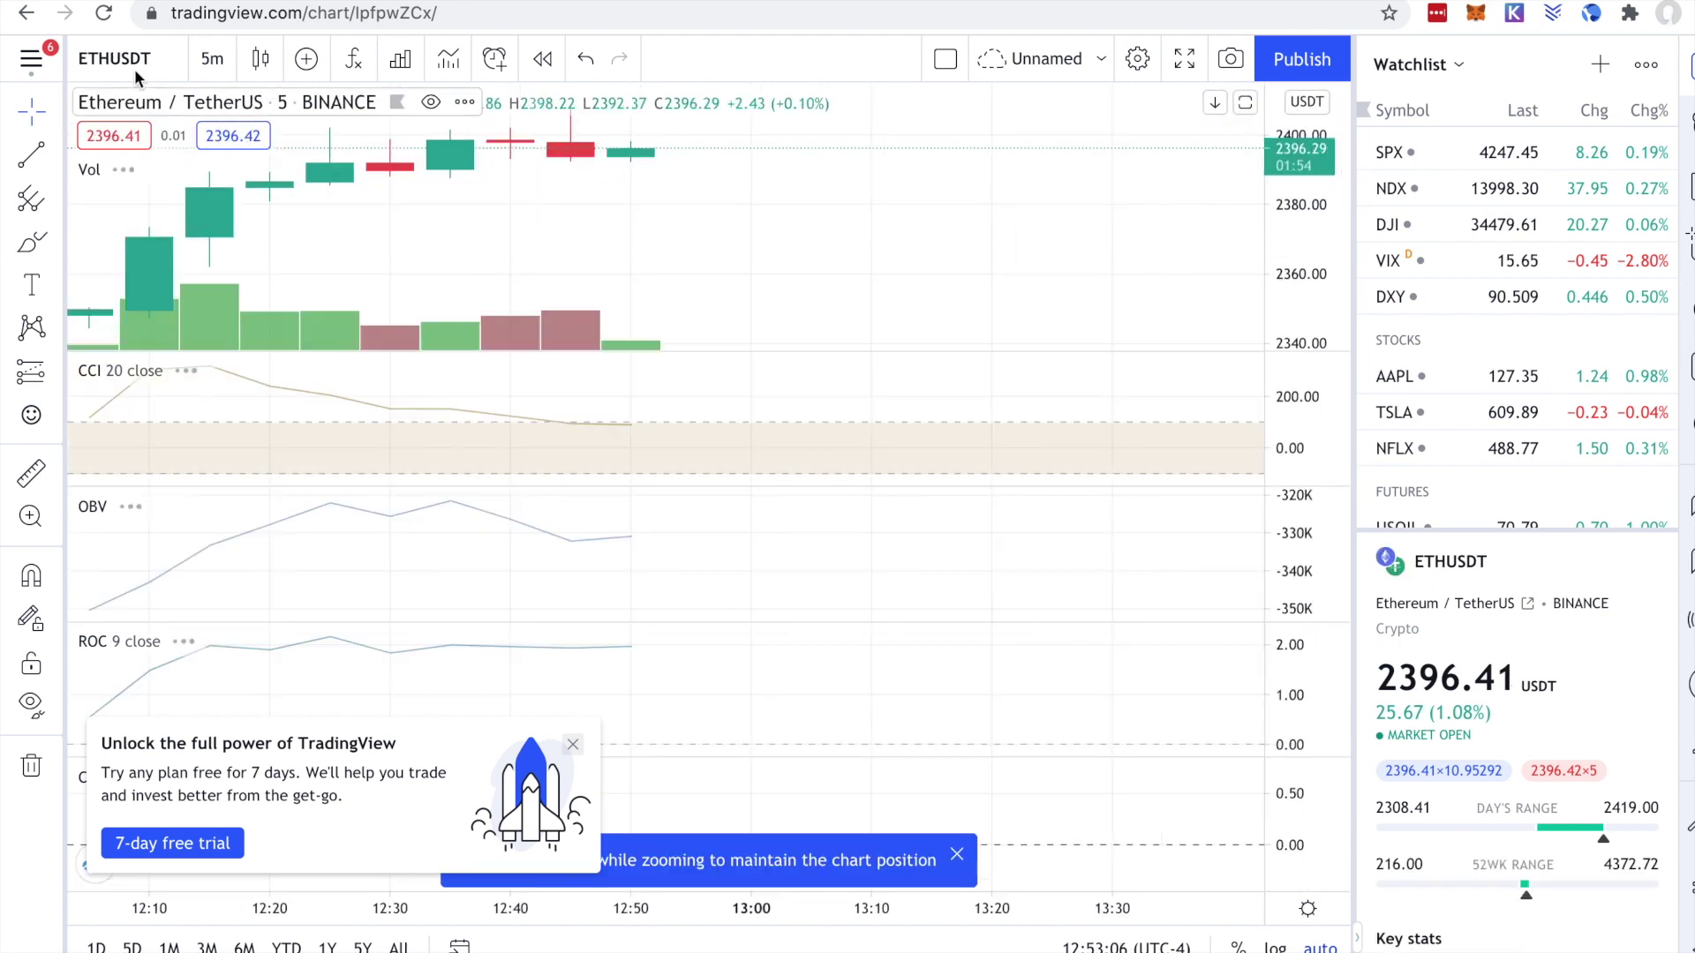
Step: Set the ETHUSDT chart interval to 1 hour and examine the recent candles for possible limit prices
click(211, 59)
click(289, 420)
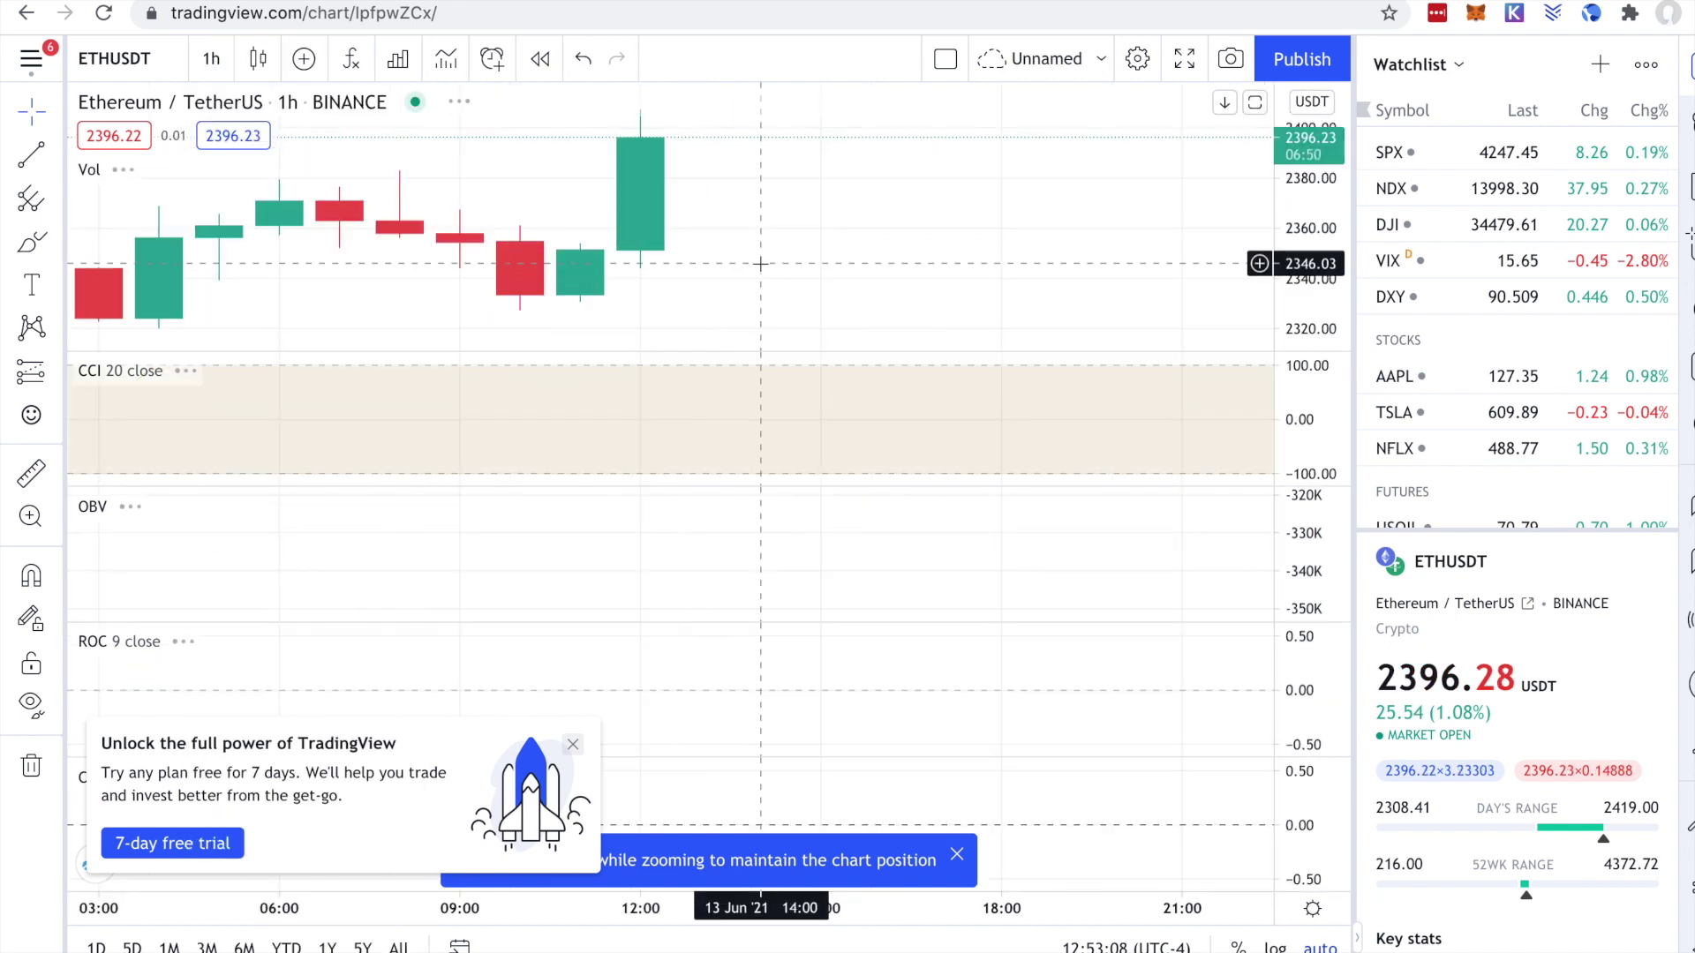
scroll(761, 263, down, 5)
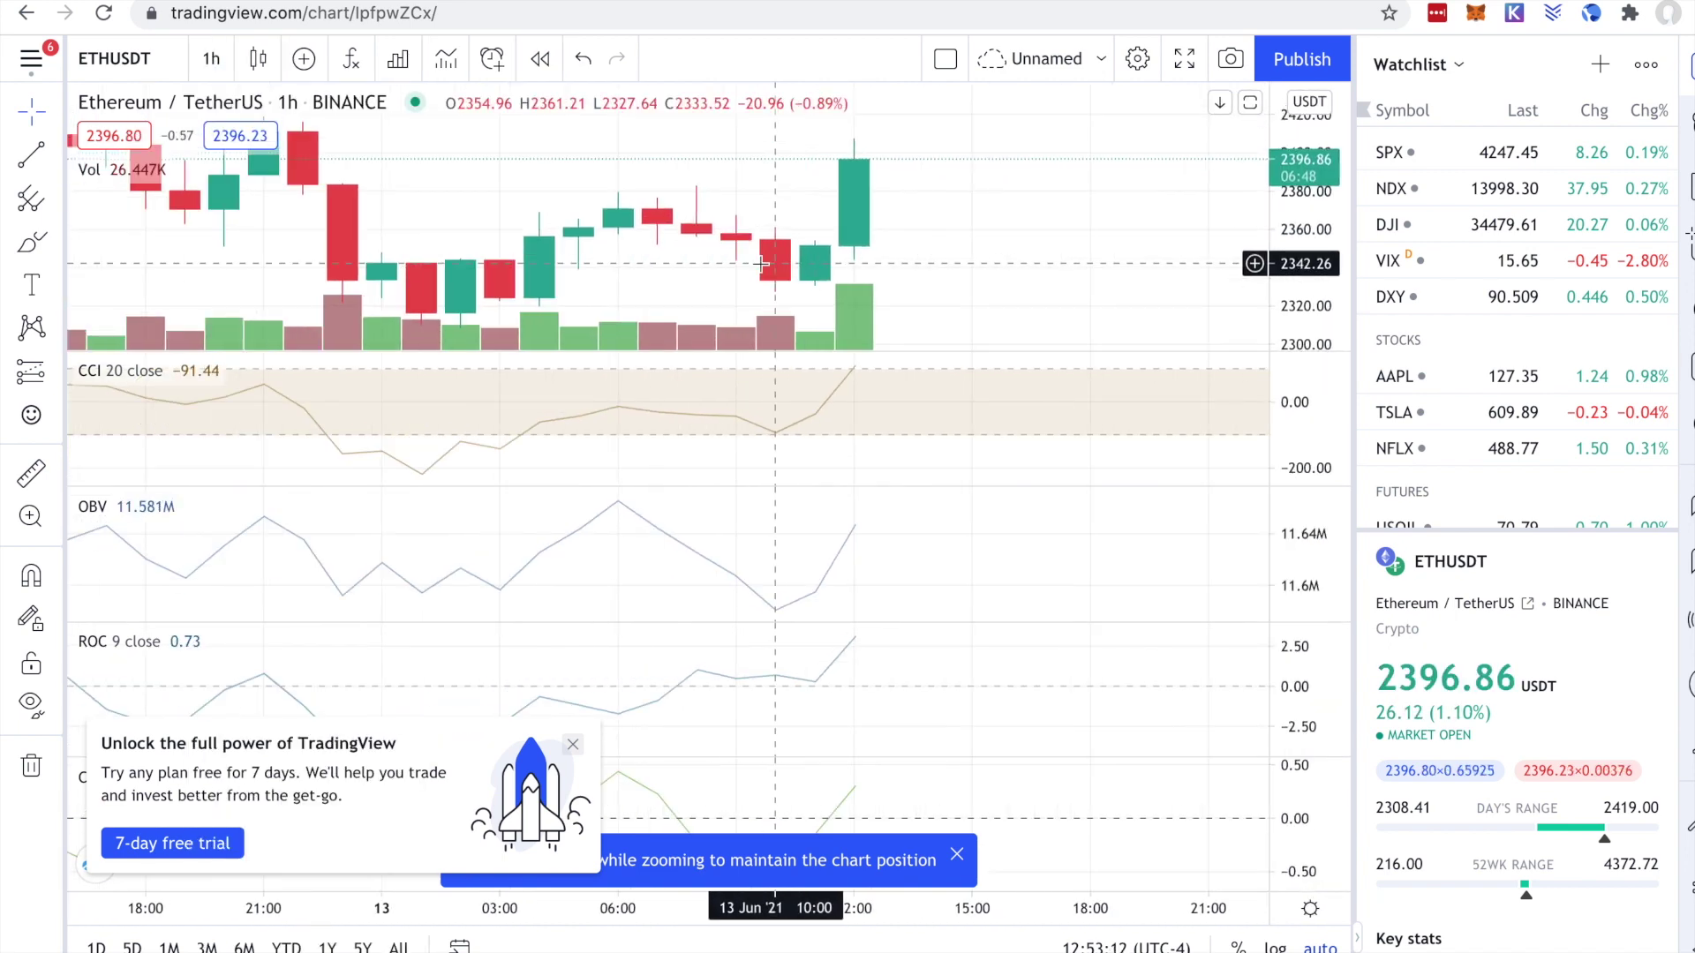
scroll(764, 270, down, 1)
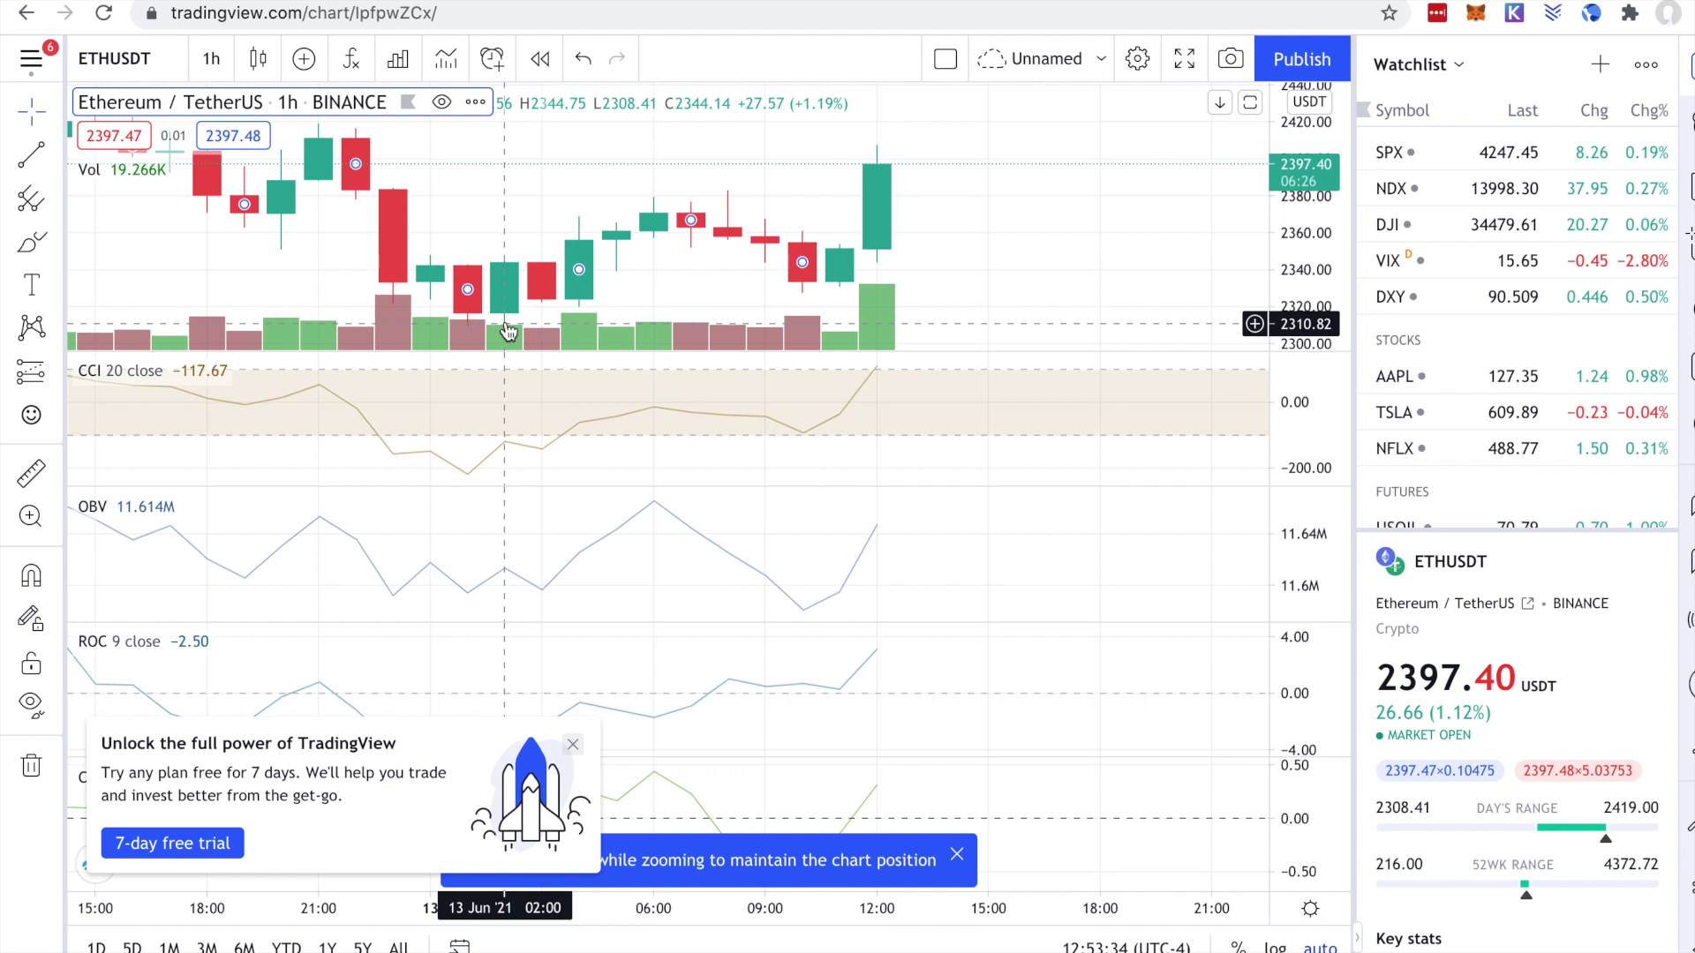
drag(503, 317, 509, 319)
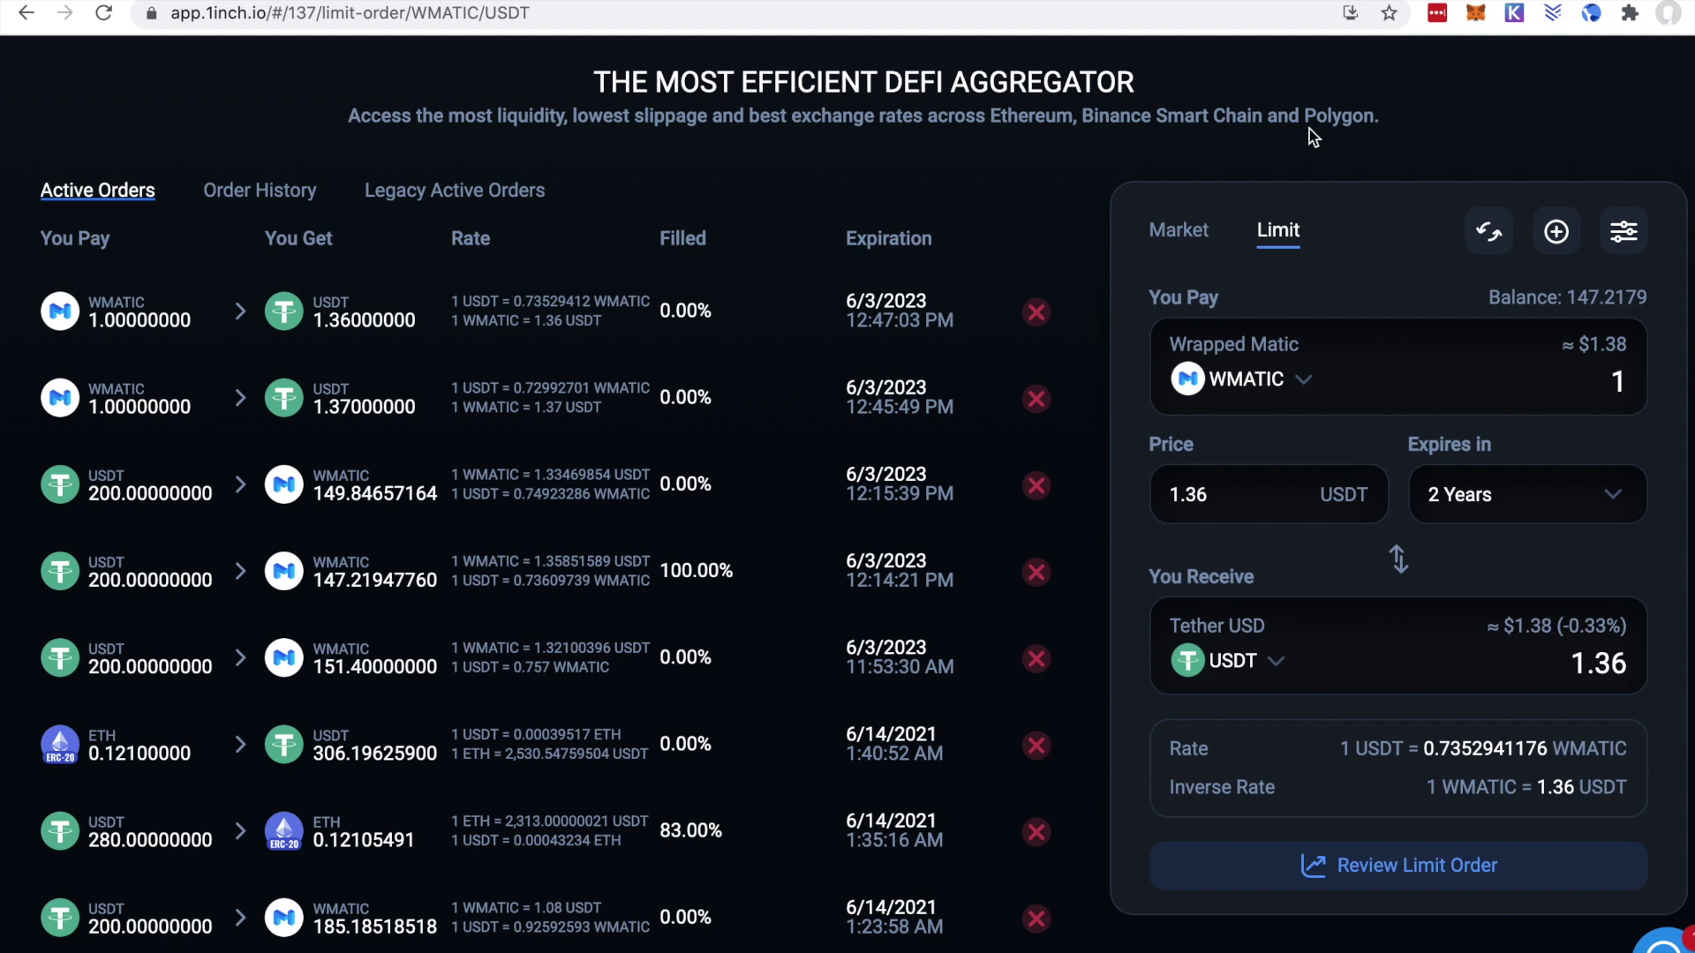
Step: Check the account's activity in MetaMask from the 1inch page and view the account in the Matic explorer
click(1468, 21)
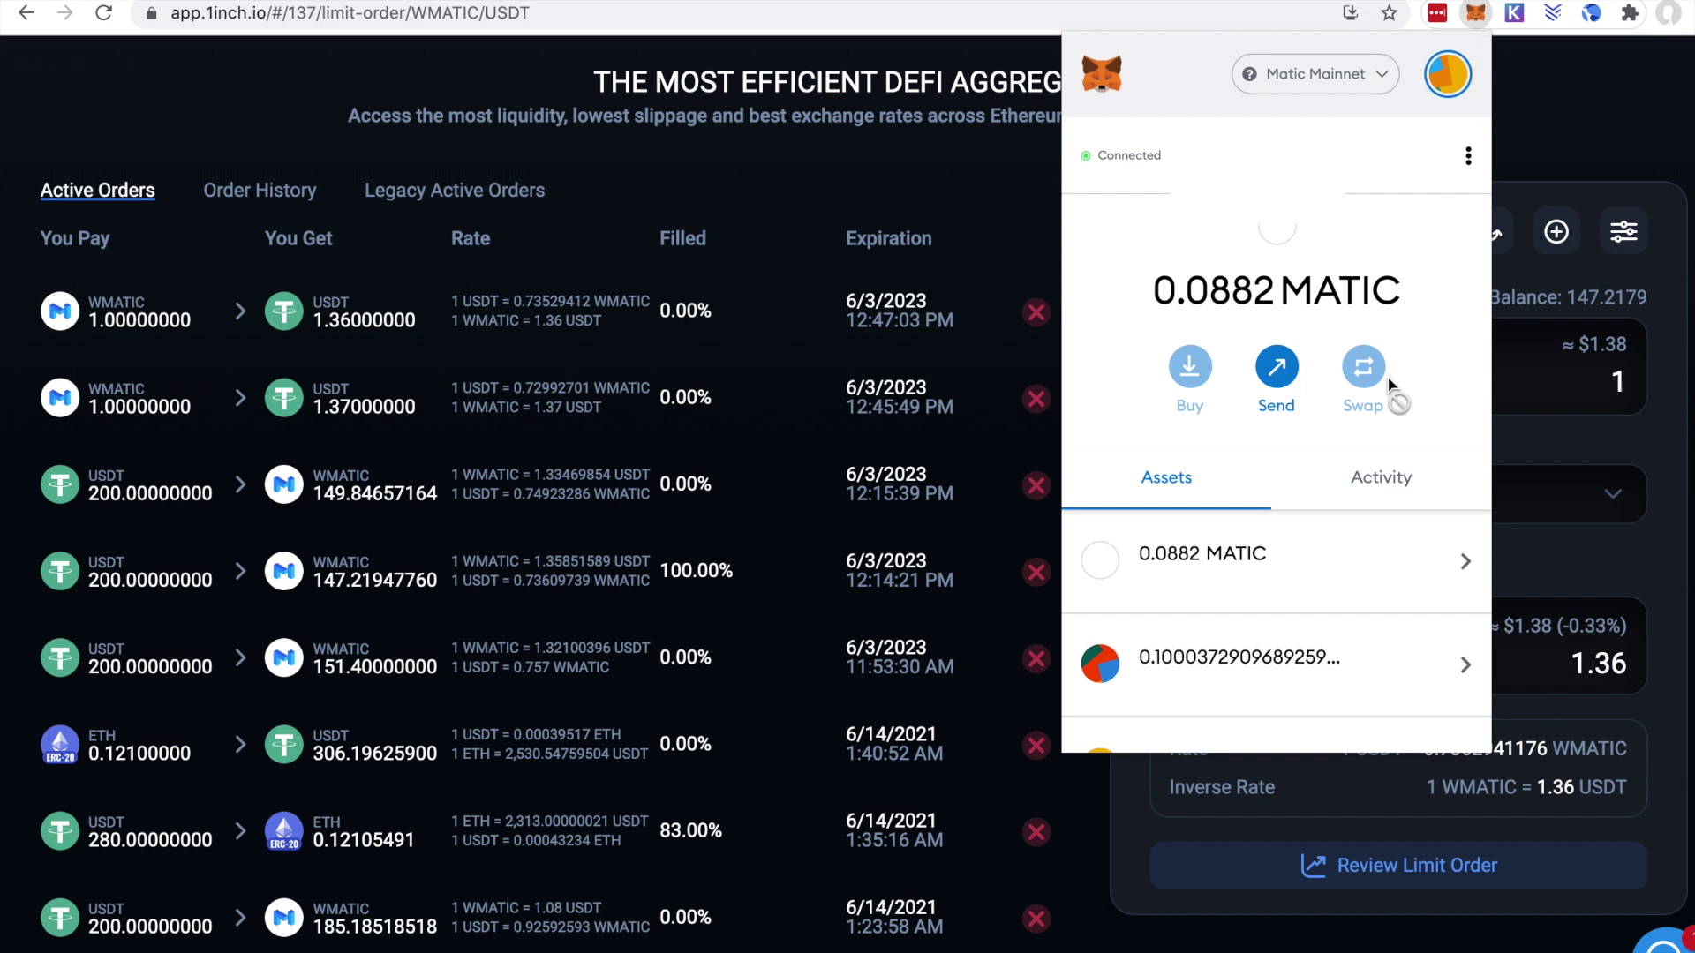
click(1354, 472)
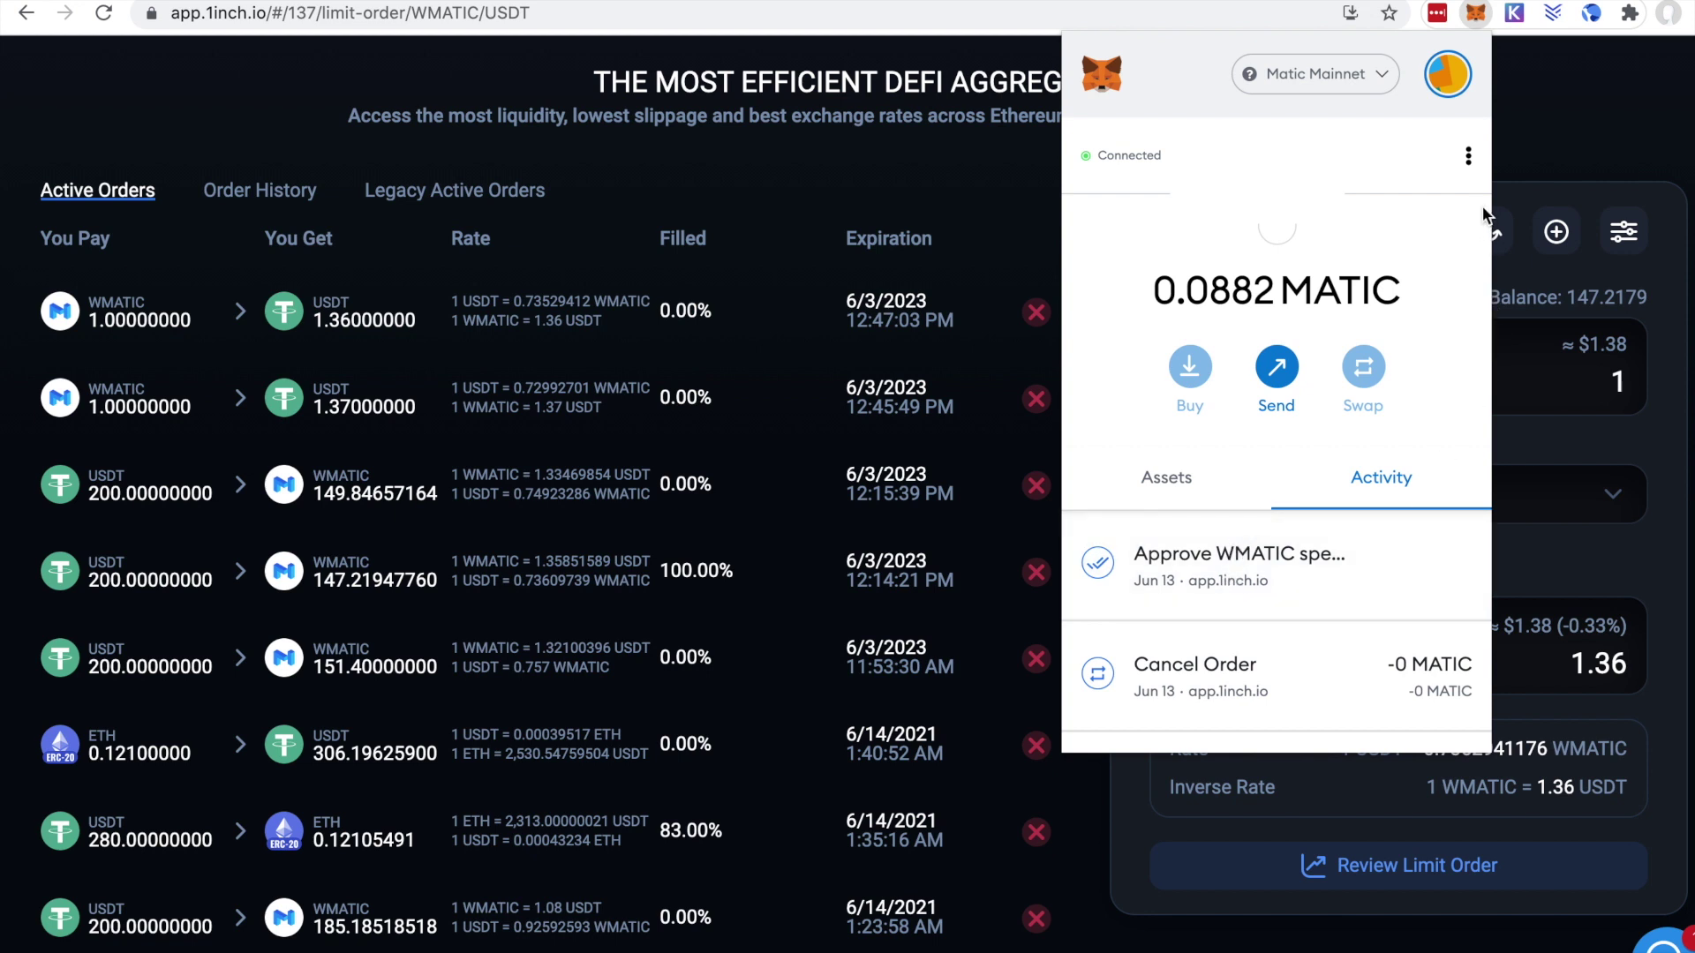
click(1469, 157)
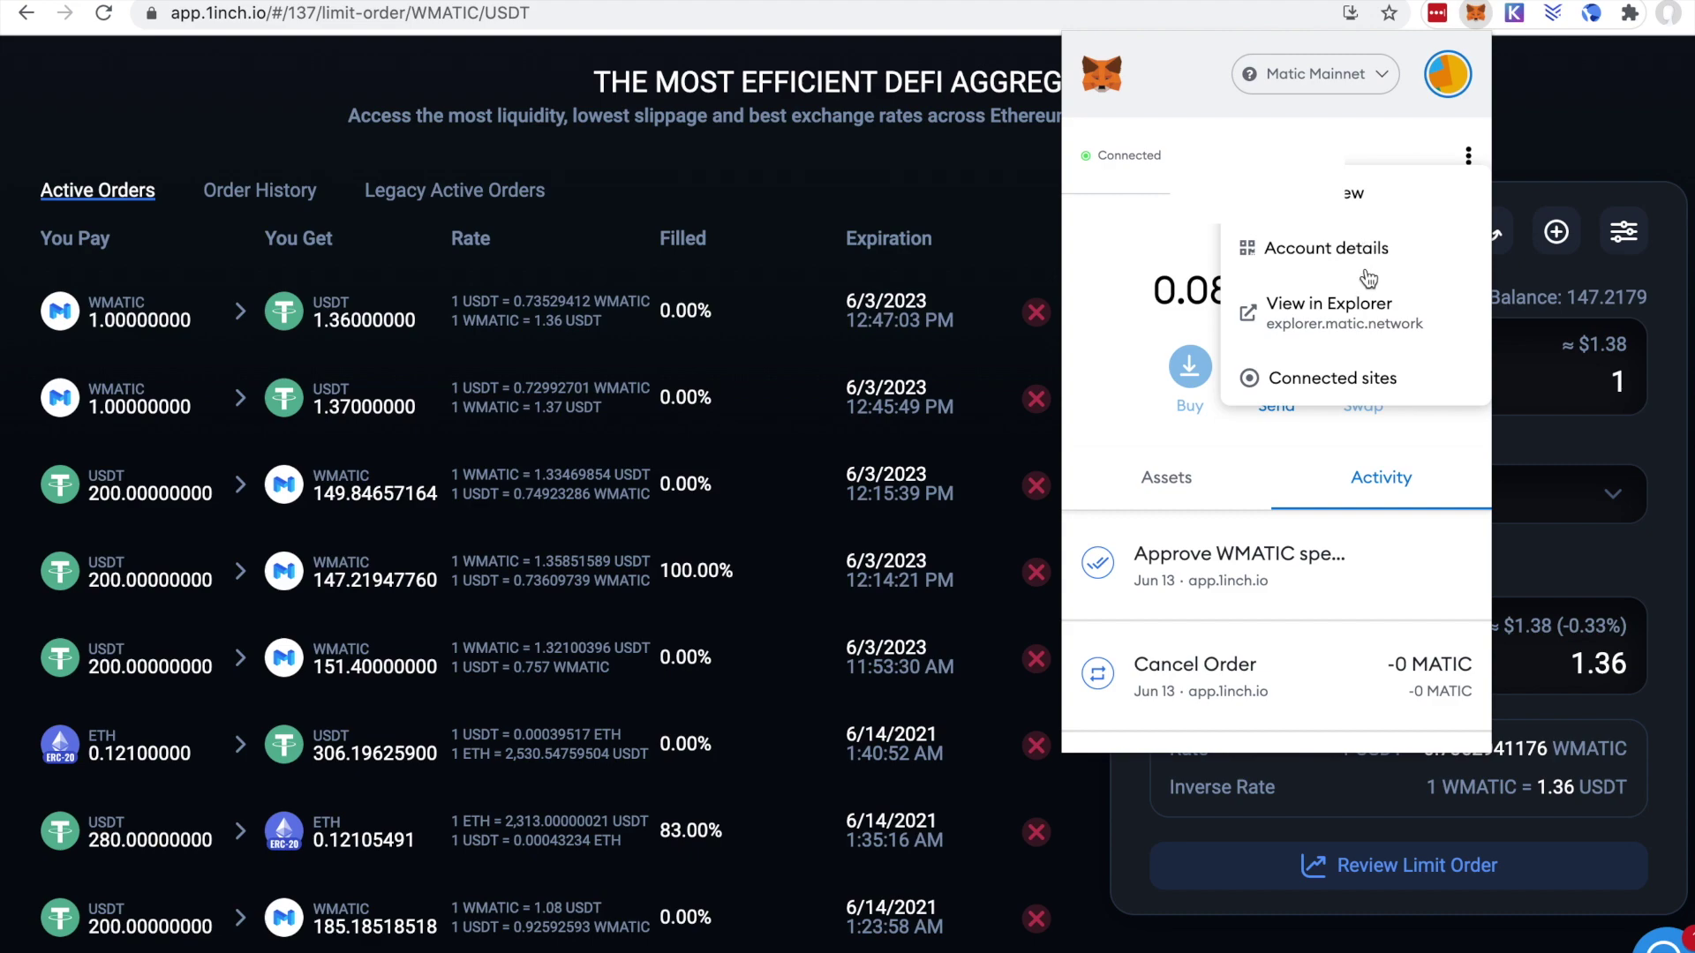
click(1363, 313)
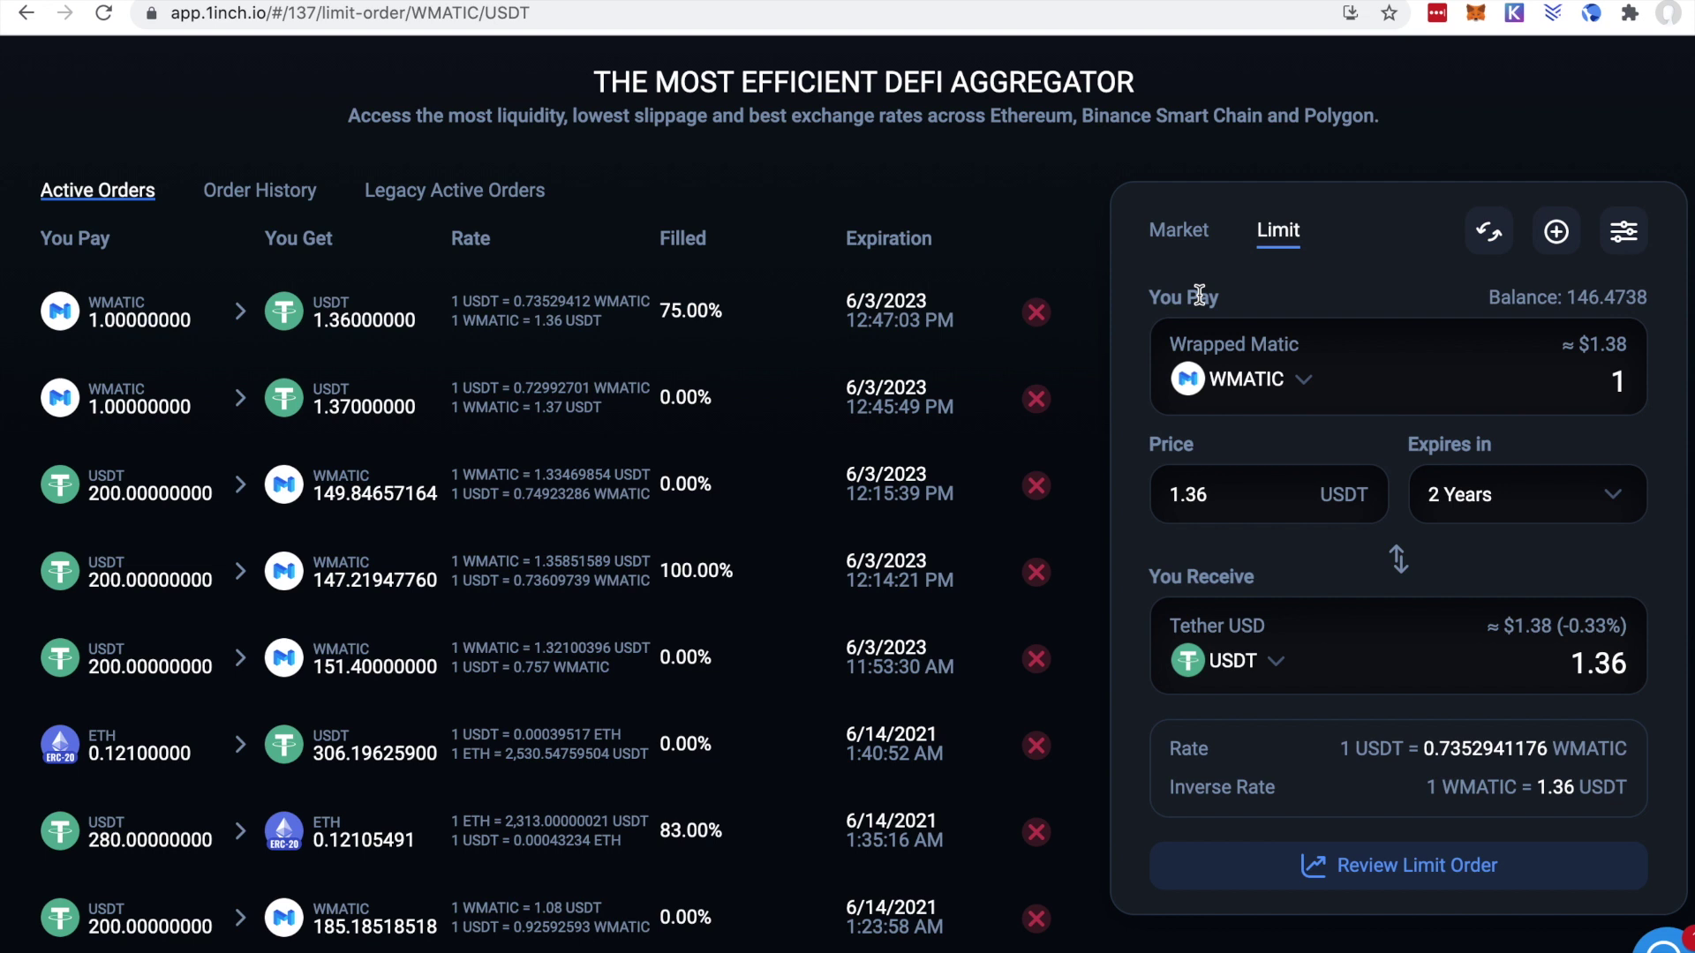
Step: Reverse the limit order's pair to pay USDT and receive WMATIC
click(1399, 558)
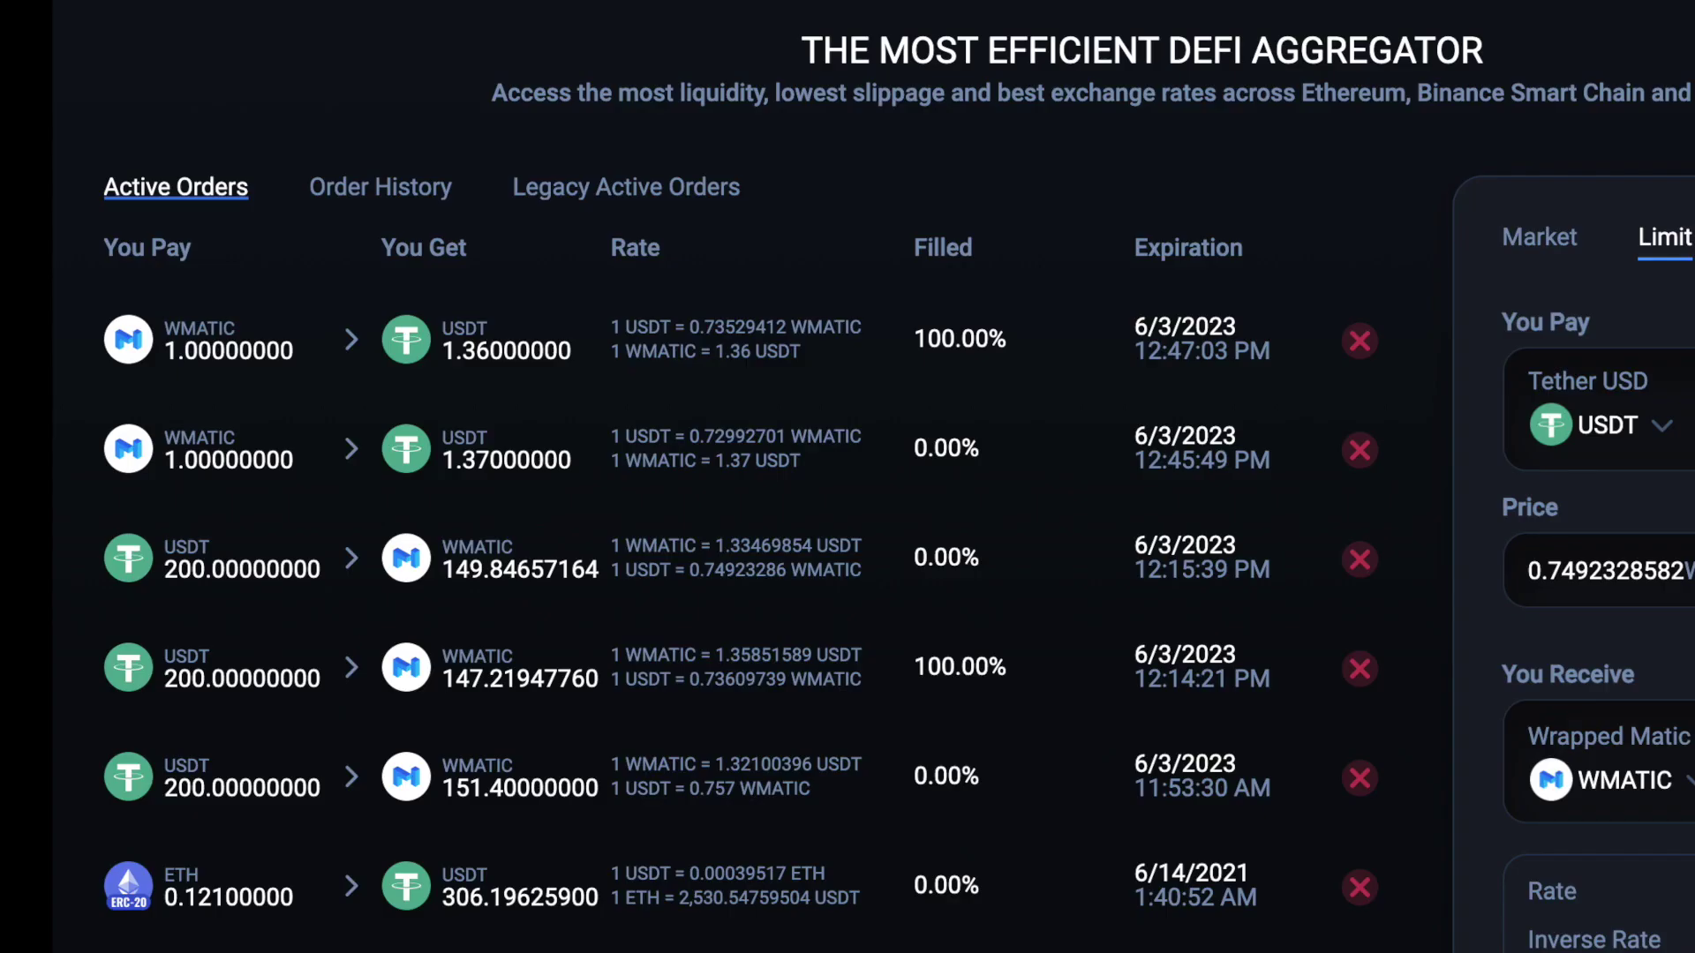